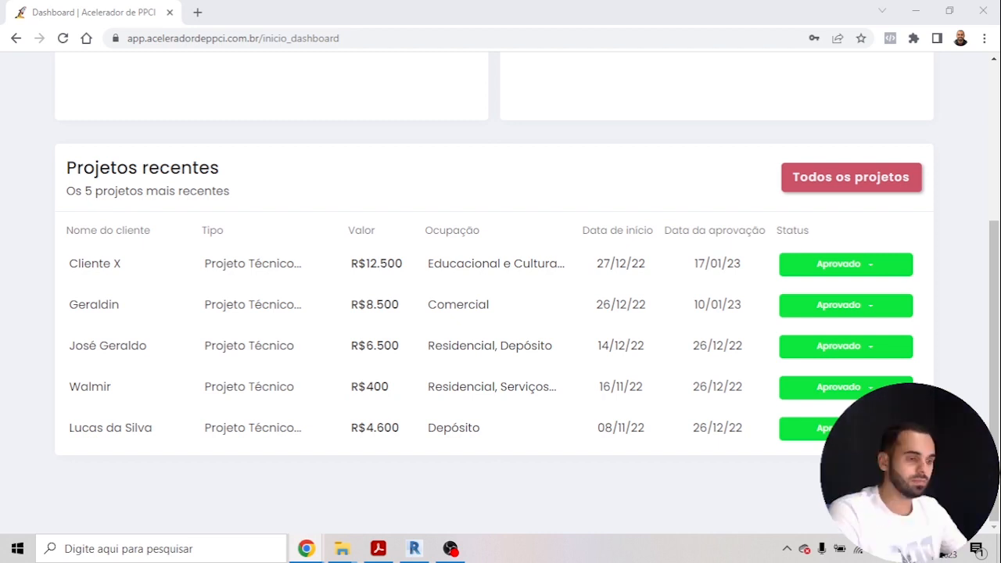
# Step: Open the R$8.500 Comercial project from the dashboard's Projetos recentes table
pyautogui.scroll(3, 755, 469)
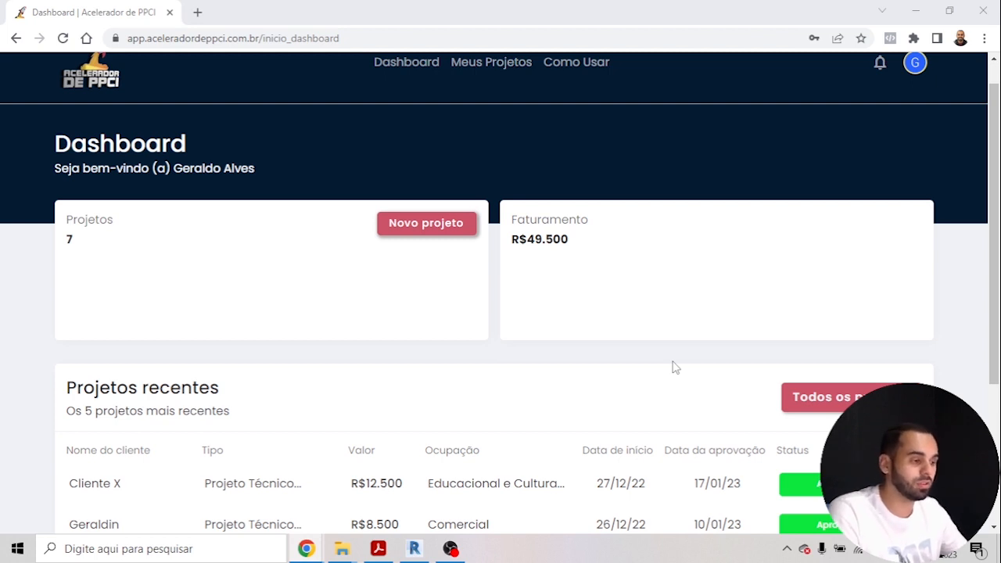
pyautogui.scroll(-3, 675, 368)
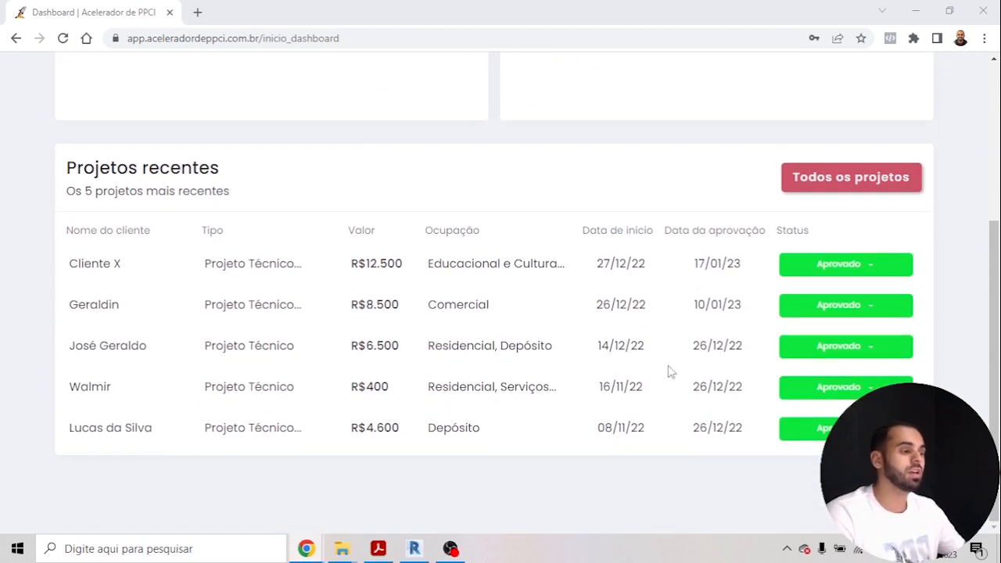
pyautogui.click(380, 304)
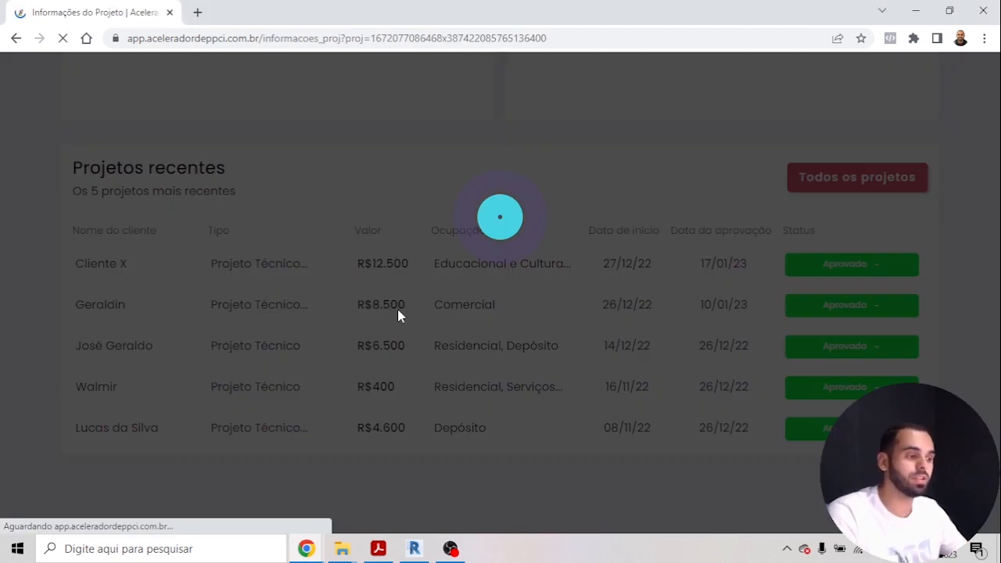
# Step: Review the Comercial project's information page, then return to the Dashboard
pyautogui.scroll(-2, 398, 315)
pyautogui.scroll(-4, 400, 315)
pyautogui.scroll(3, 399, 332)
pyautogui.scroll(1, 396, 333)
pyautogui.scroll(-4, 396, 333)
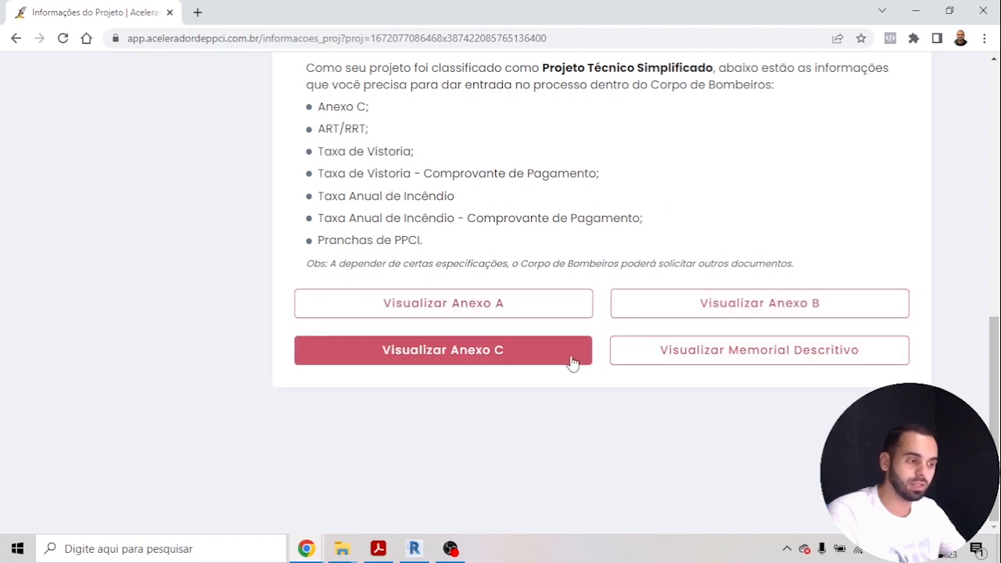
pyautogui.scroll(6, 550, 360)
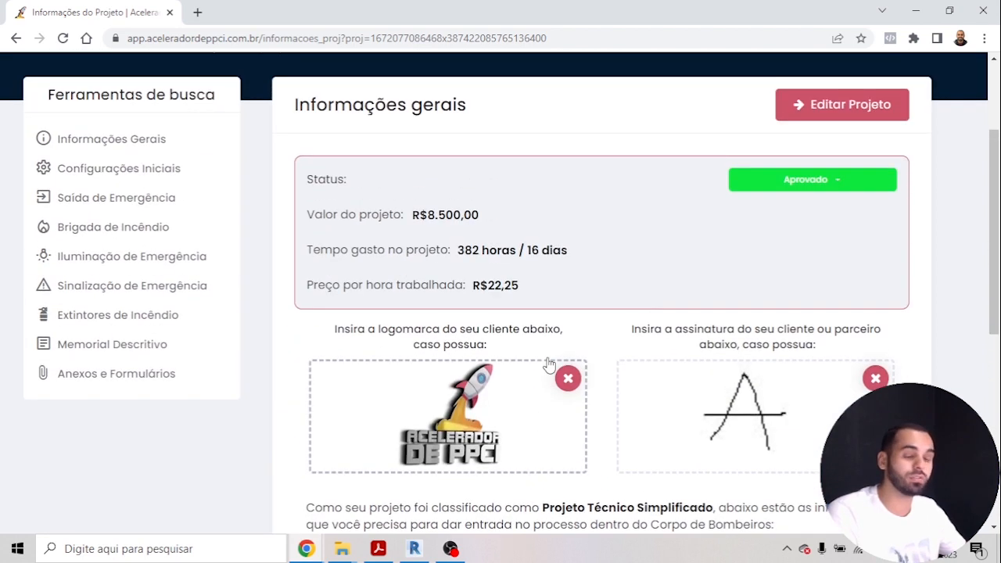
pyautogui.scroll(2, 550, 365)
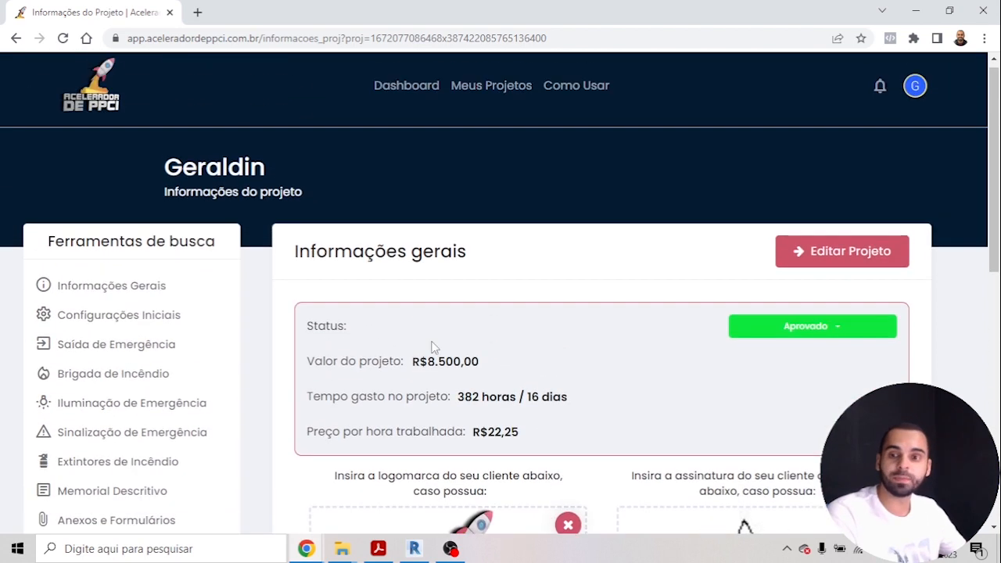
pyautogui.click(391, 88)
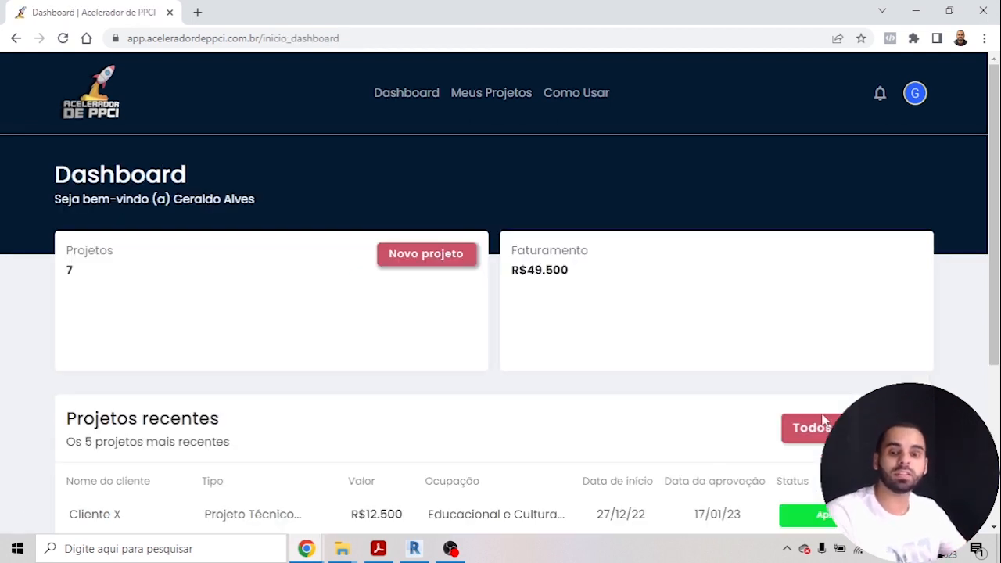
# Step: Orbit Revit's 3D building model to a near-frontal view, then minimize Revit
pyautogui.click(413, 552)
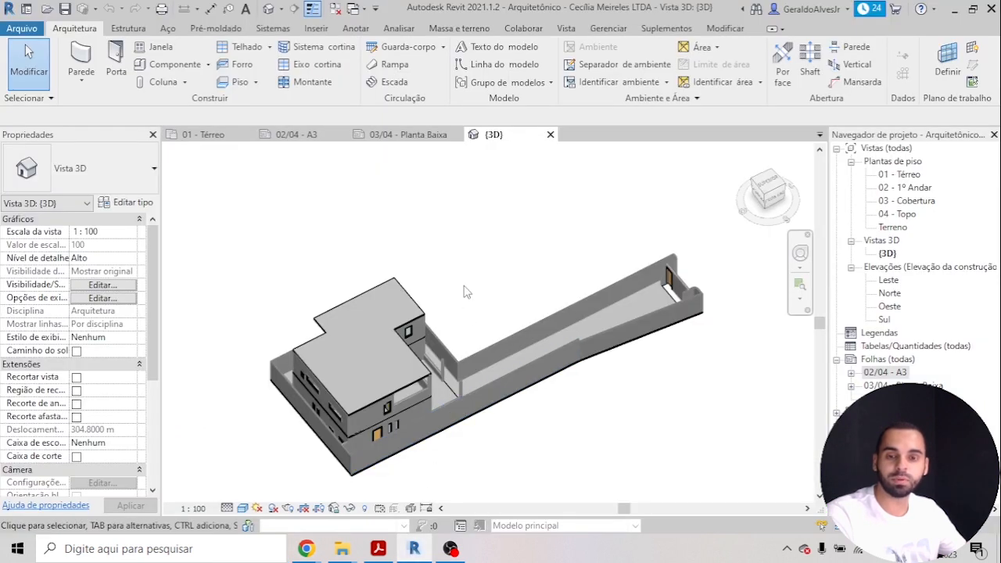
pyautogui.keyDown('shift'); pyautogui.moveTo(480, 305); pyautogui.dragTo(462, 246, button='middle'); pyautogui.keyUp('shift')
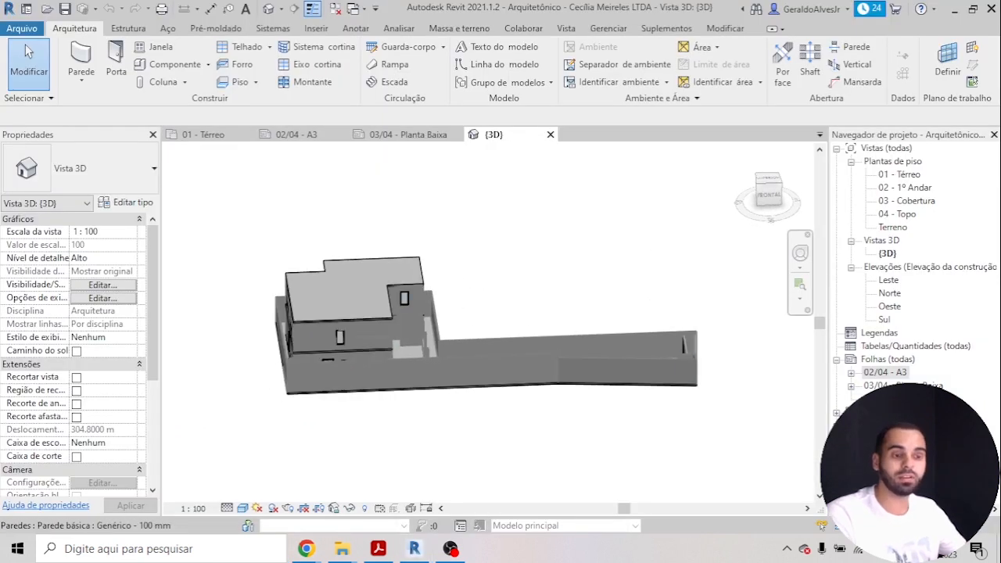
pyautogui.click(413, 550)
# Step: Create a new project with Bahia selected as the state
pyautogui.click(431, 259)
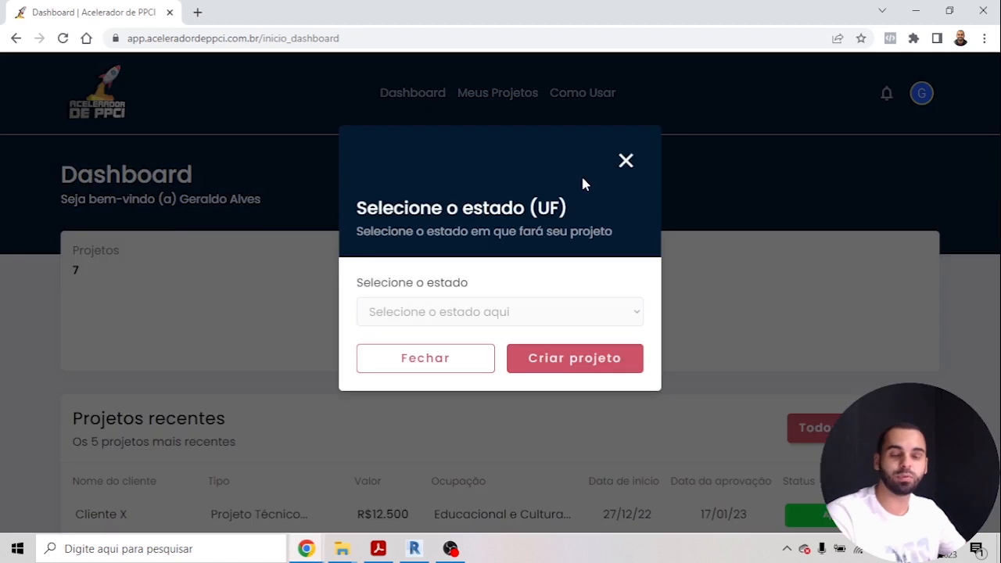
pyautogui.click(480, 317)
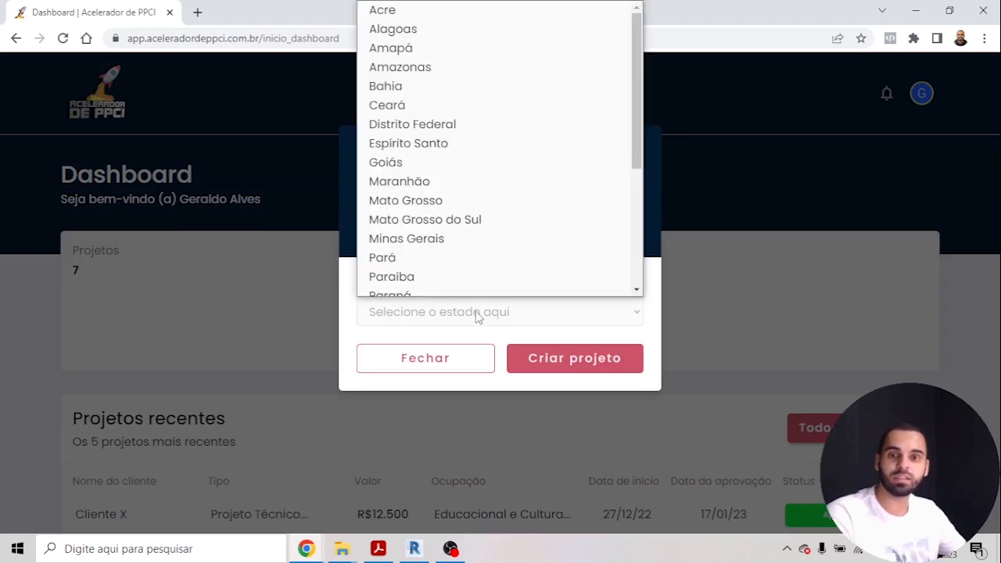
pyautogui.click(425, 77)
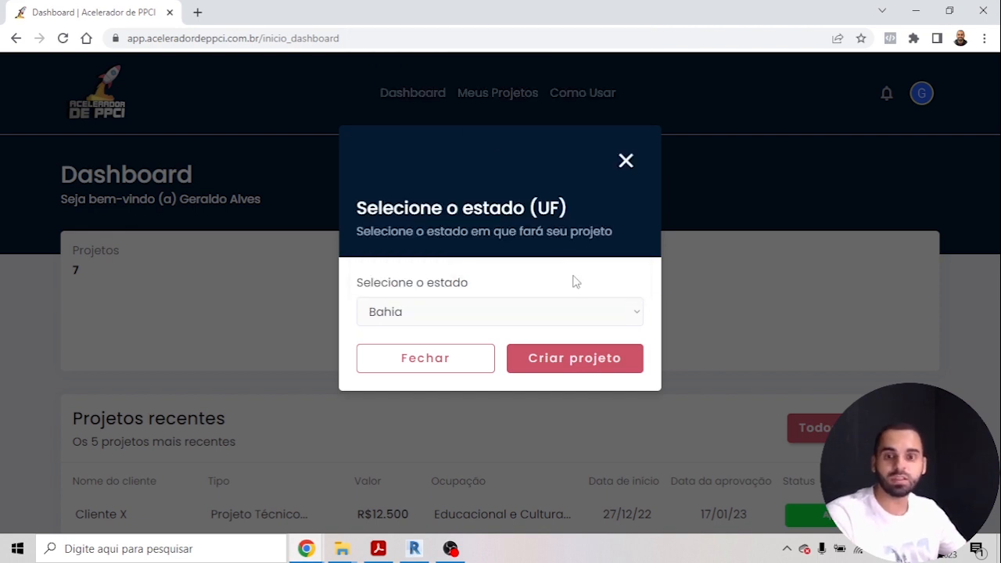
pyautogui.click(581, 361)
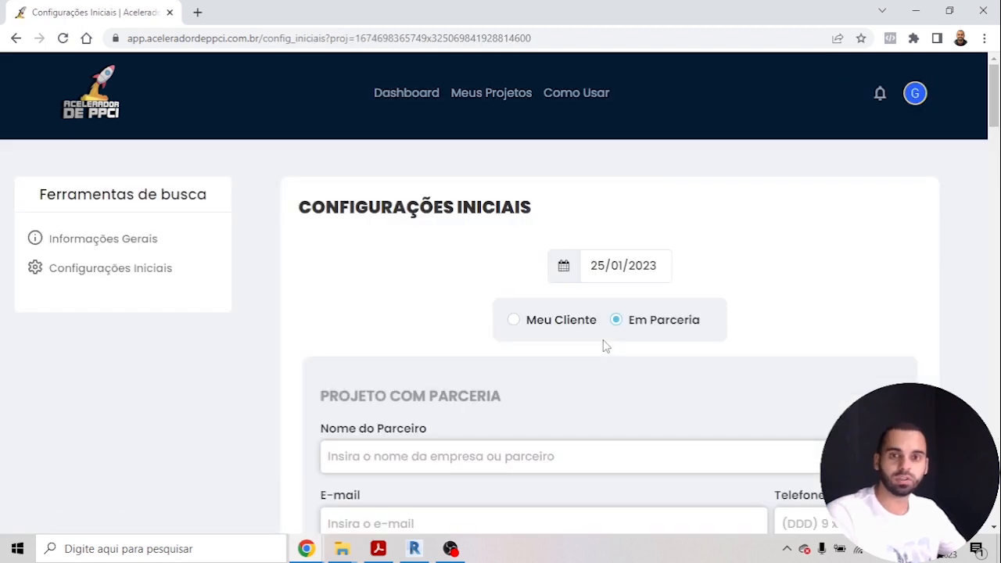
# Step: Keep the project date 25/01/2023 and mark the project as for Meu Cliente
pyautogui.click(619, 275)
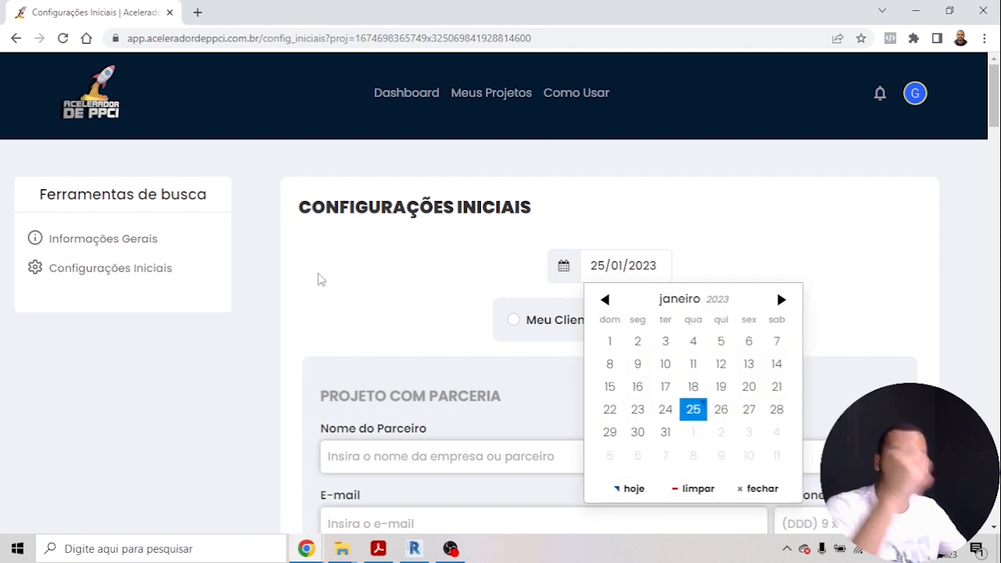
pyautogui.click(322, 279)
pyautogui.scroll(-1, 418, 283)
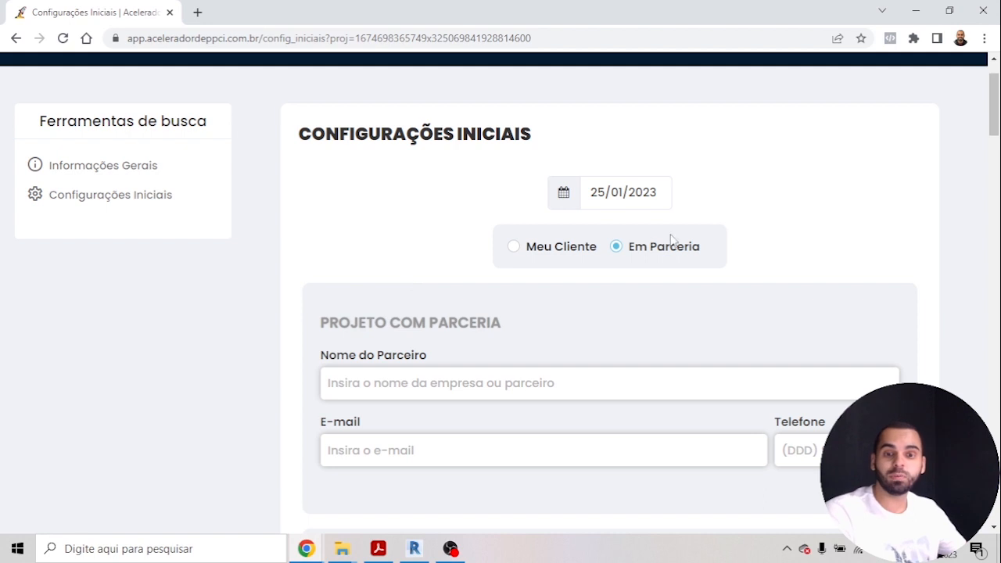
pyautogui.click(557, 255)
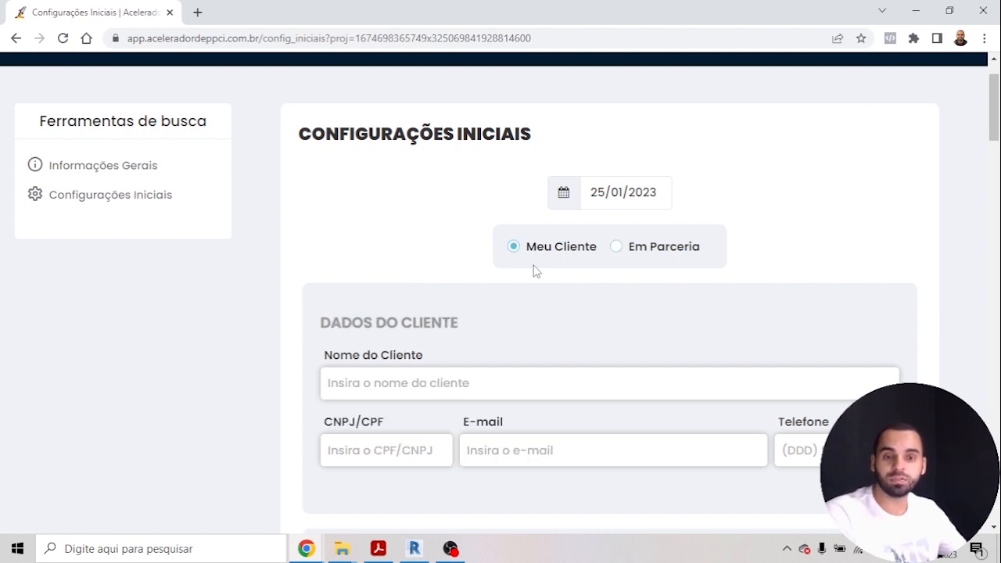
pyautogui.scroll(-2, 431, 245)
# Step: Enter client name 'Exemplo Aula Youtube' and fill CNPJ/CPF with a saved number
pyautogui.click(430, 243)
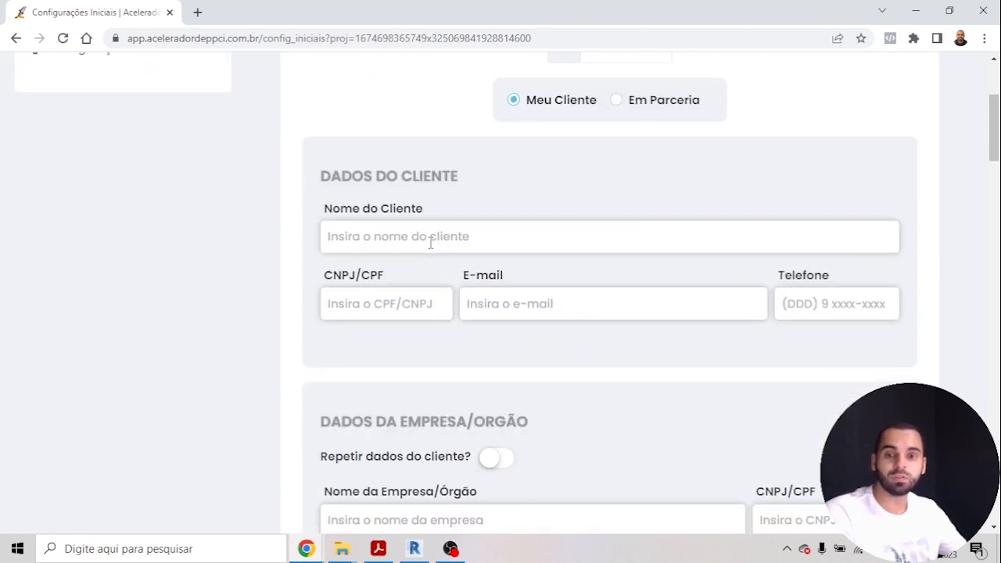
pyautogui.write('Exempl')
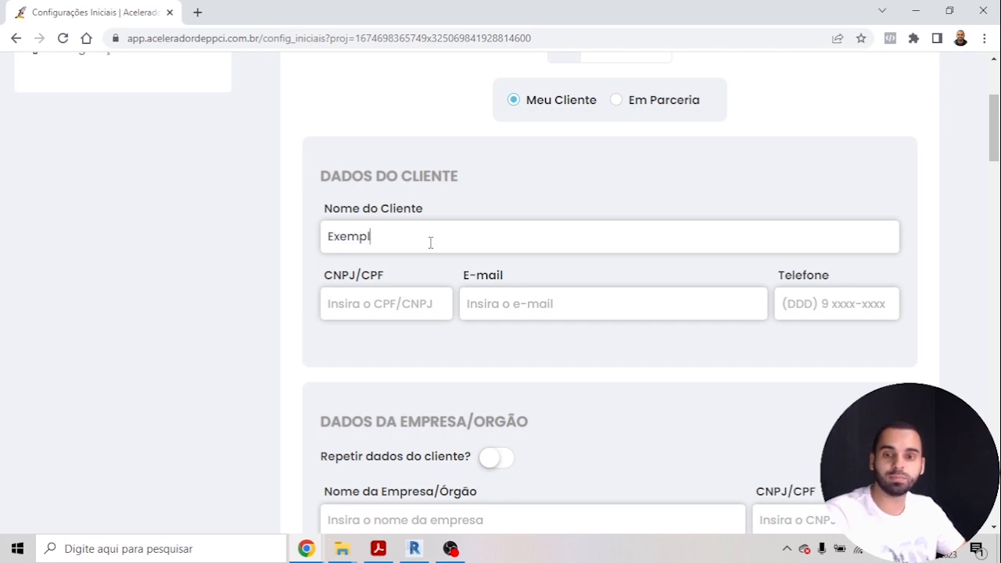
pyautogui.write('o Aula Youtube')
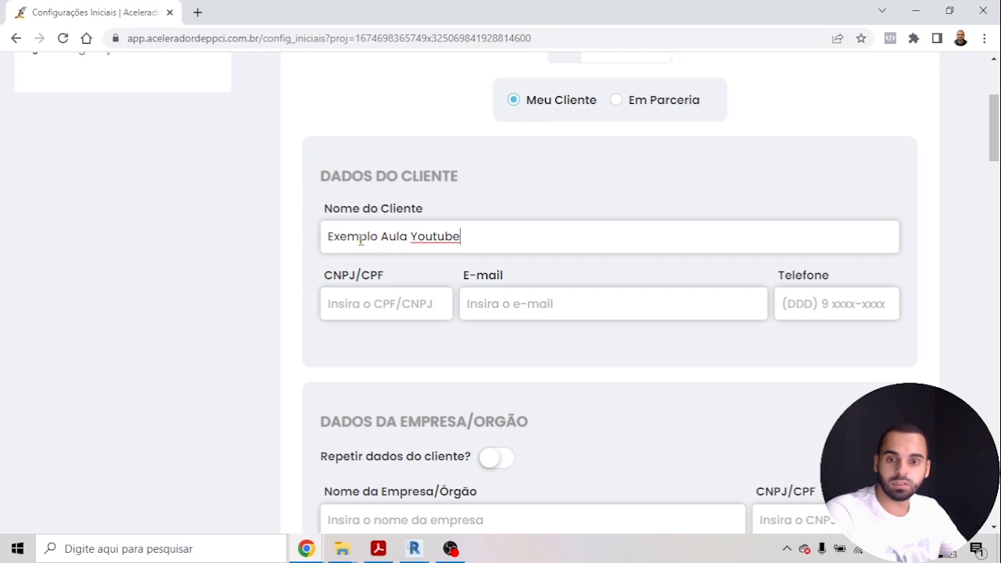
pyautogui.moveTo(343, 239); pyautogui.dragTo(460, 241)
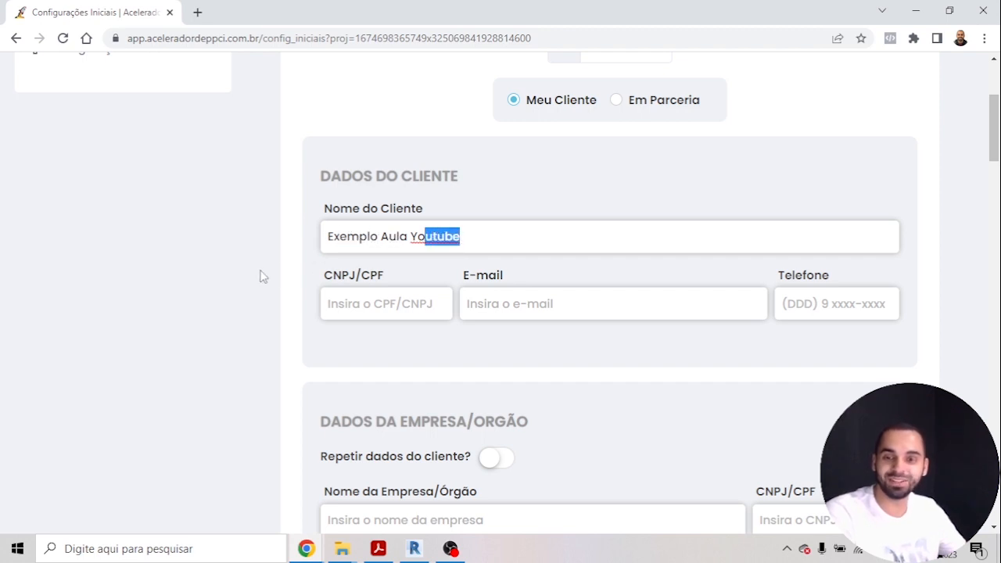
pyautogui.click(389, 309)
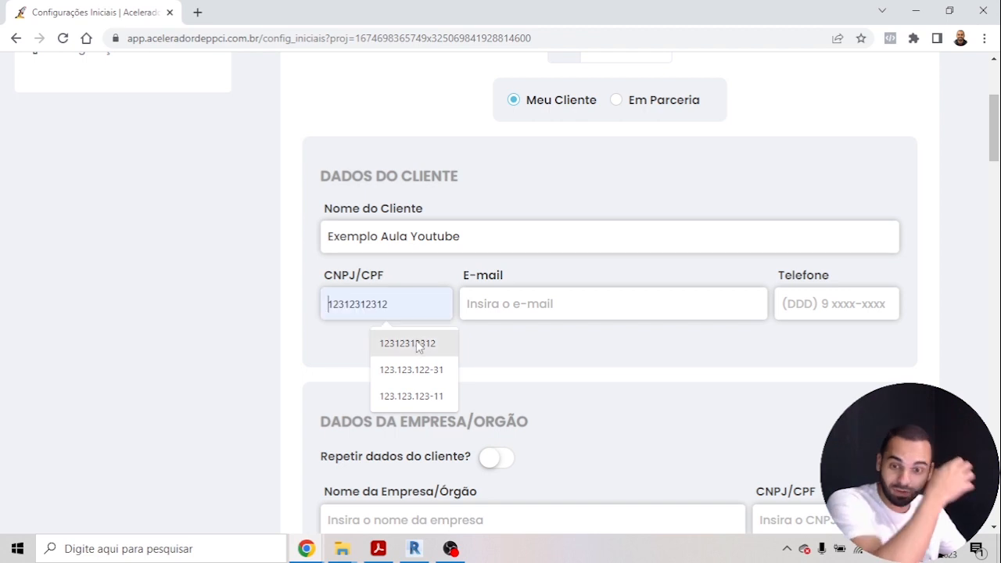
pyautogui.click(412, 395)
# Step: Fill the client's e-mail and phone, and turn on Repetir dados do cliente
pyautogui.click(522, 304)
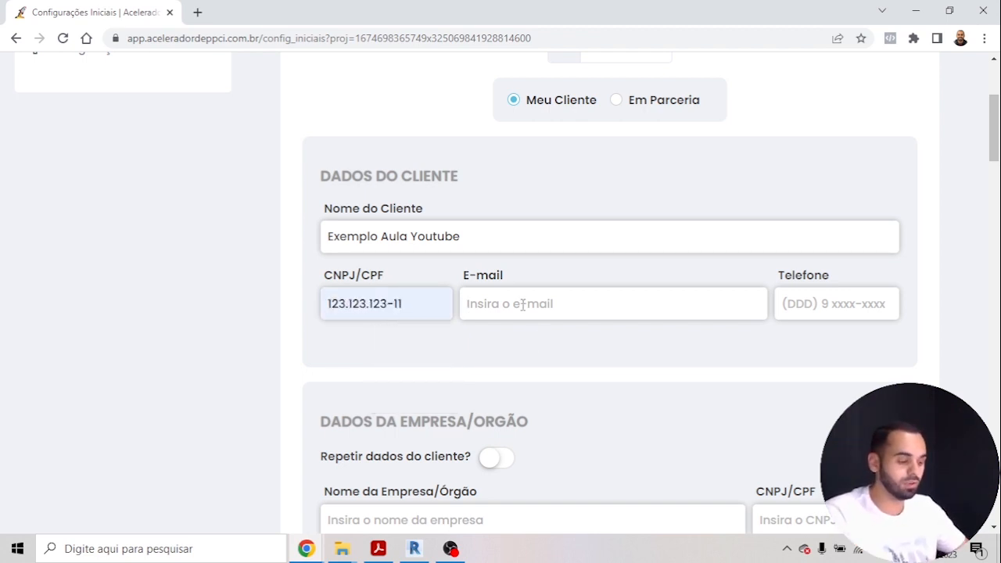
pyautogui.write('exemplo@')
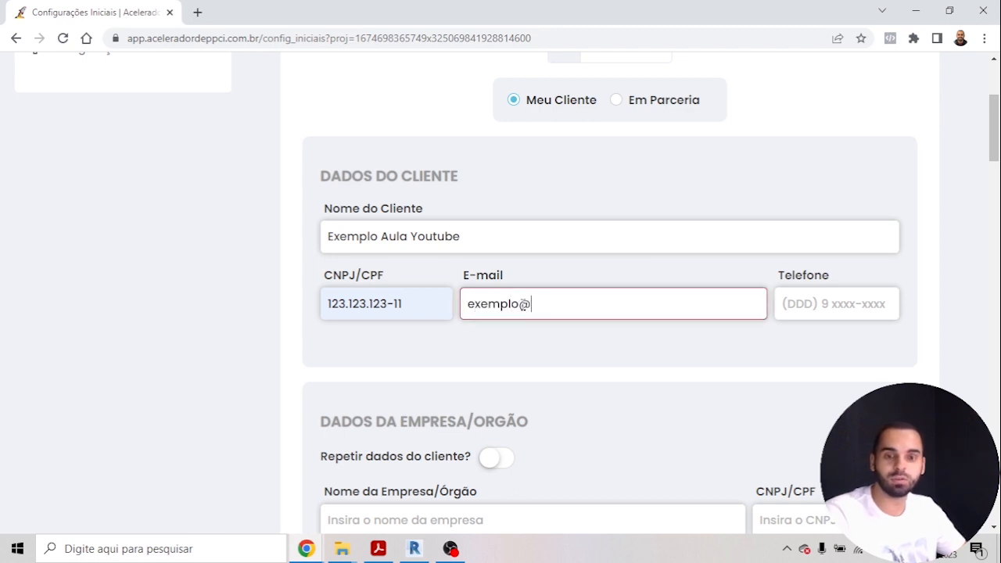
pyautogui.write('gmail.com')
pyautogui.press('Tab')
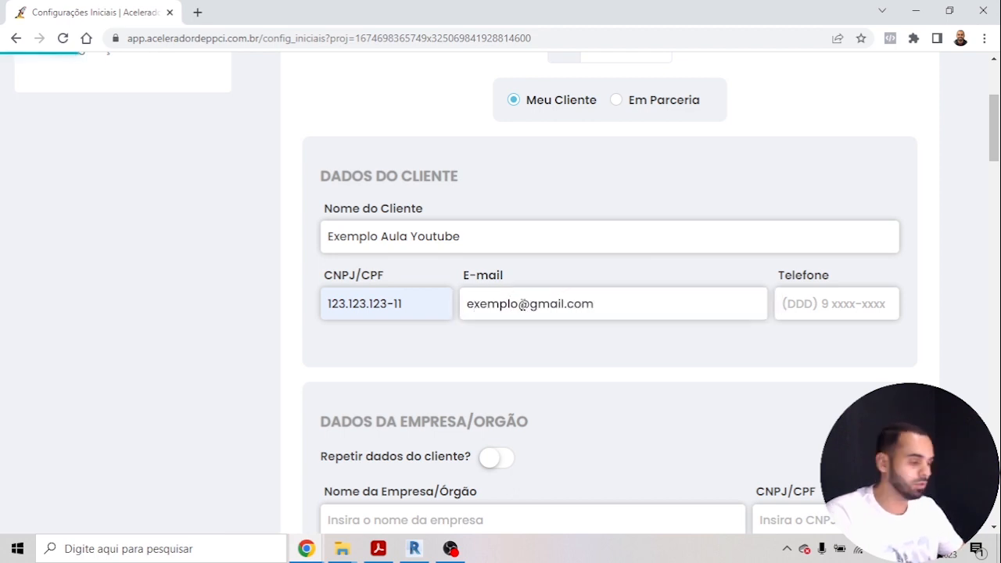
pyautogui.write('(77')
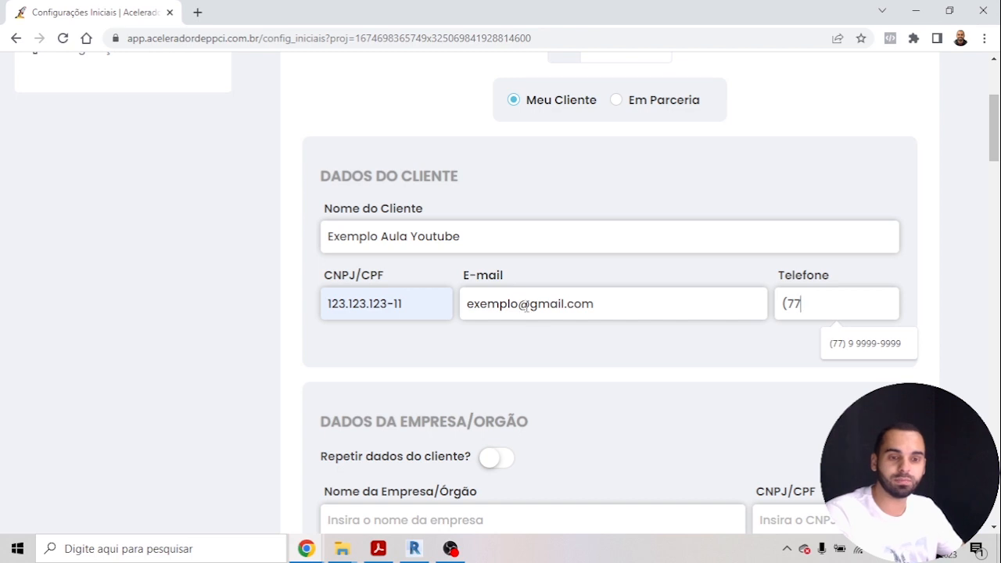
pyautogui.click(821, 348)
pyautogui.scroll(-1, 797, 351)
pyautogui.scroll(-1, 793, 353)
pyautogui.click(507, 315)
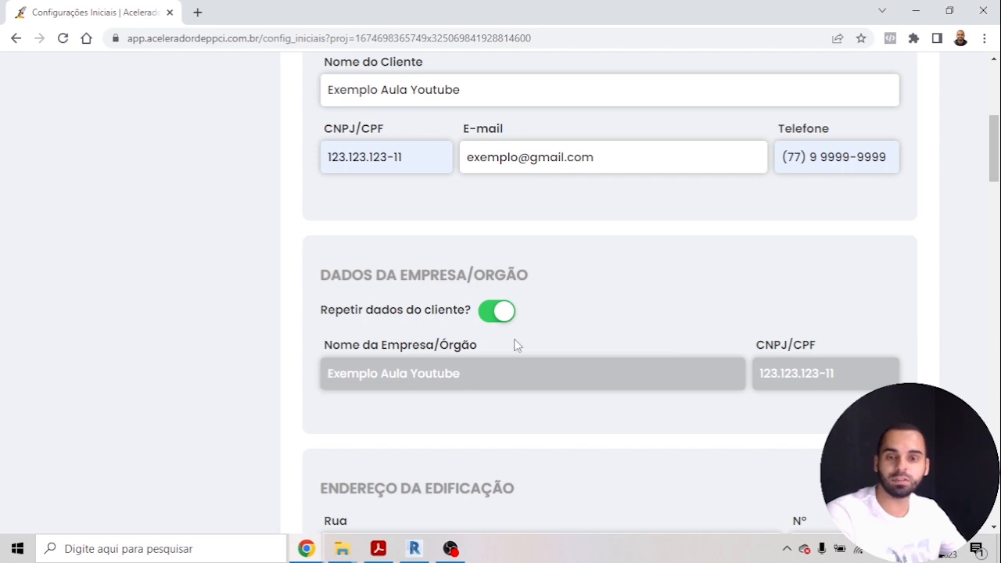
pyautogui.scroll(-3, 434, 383)
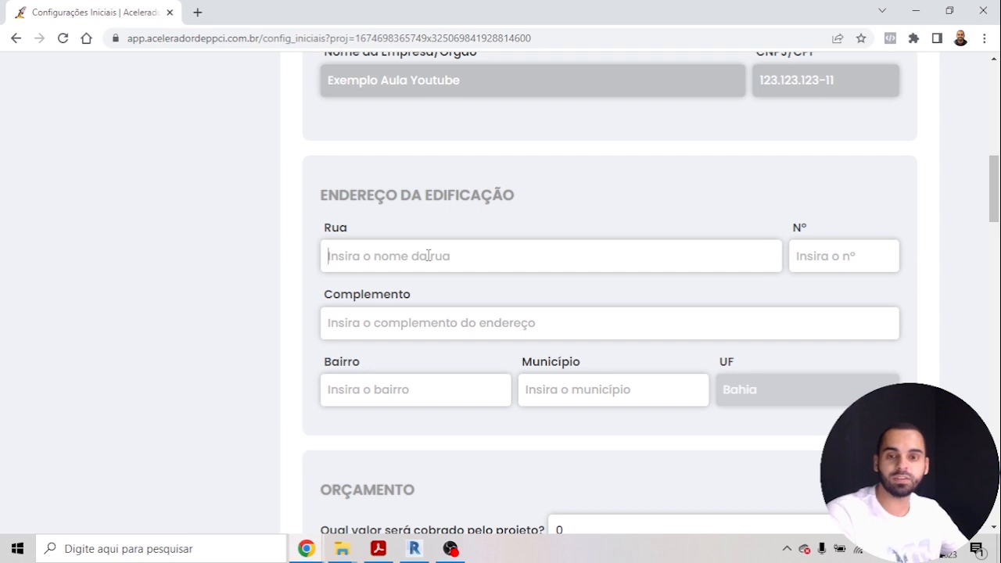
# Step: Fill the building address: street, number 111, complement, Bairro Canal, Município Youtube
pyautogui.write('aaaaaaaa')
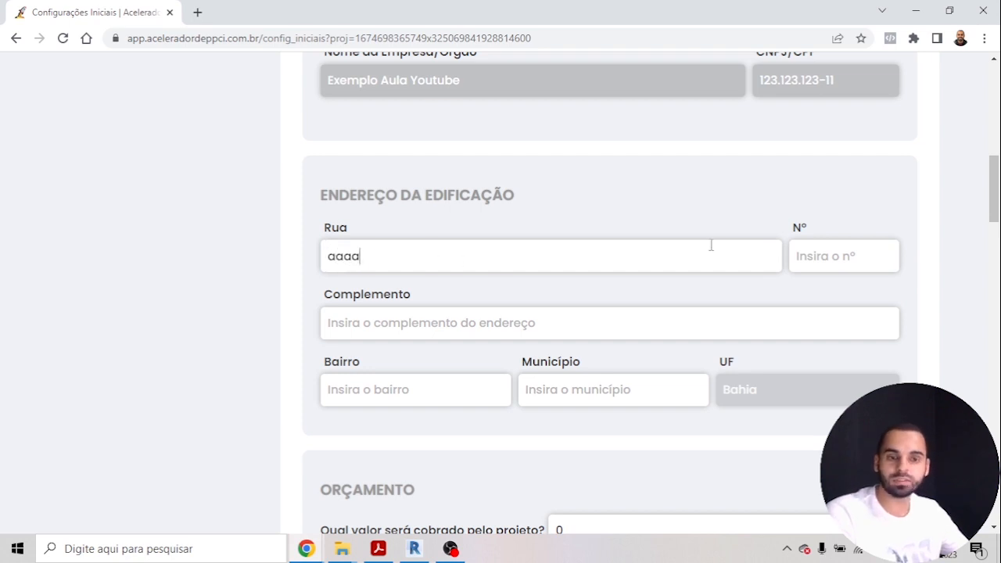
pyautogui.click(809, 256)
pyautogui.write('111')
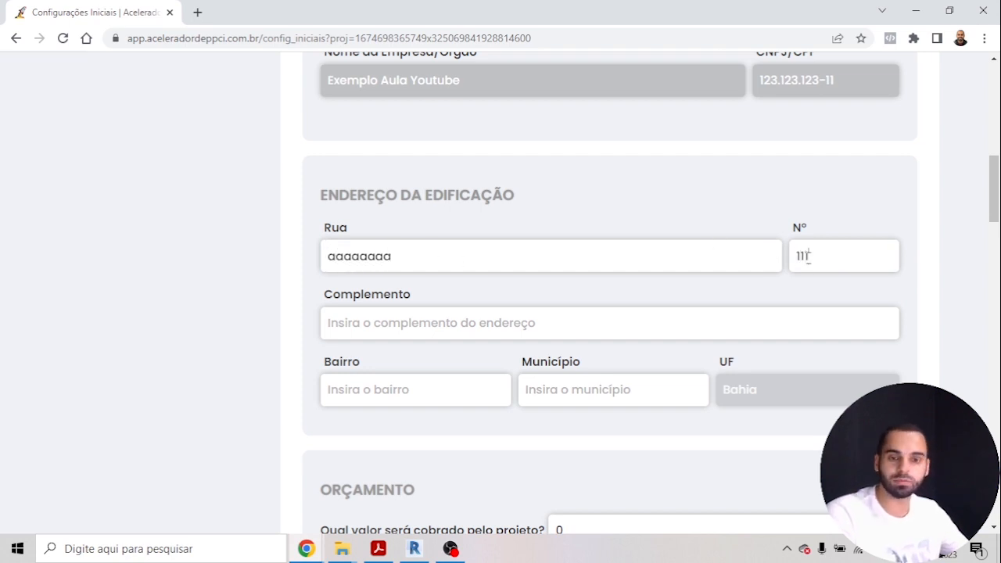
pyautogui.click(569, 322)
pyautogui.write('aaaaaa')
pyautogui.click(390, 391)
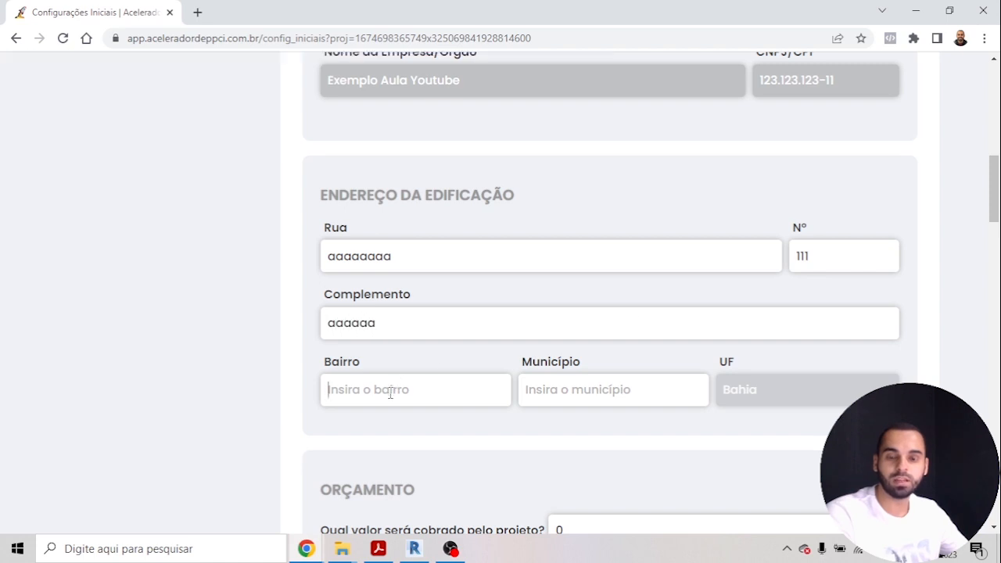
pyautogui.write('Yout')
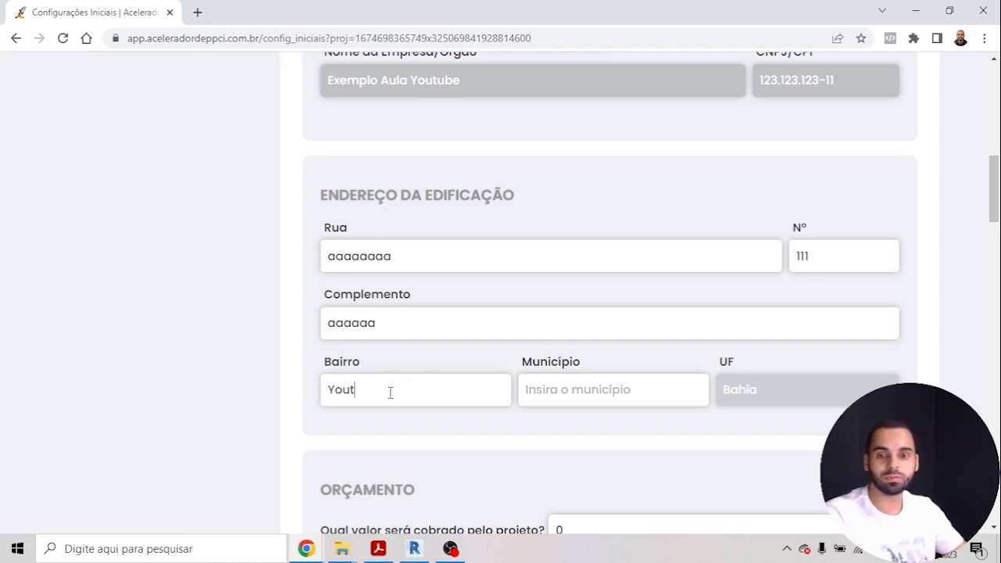
pyautogui.press('BackSpace')
pyautogui.press('BackSpace')
pyautogui.write('Canal')
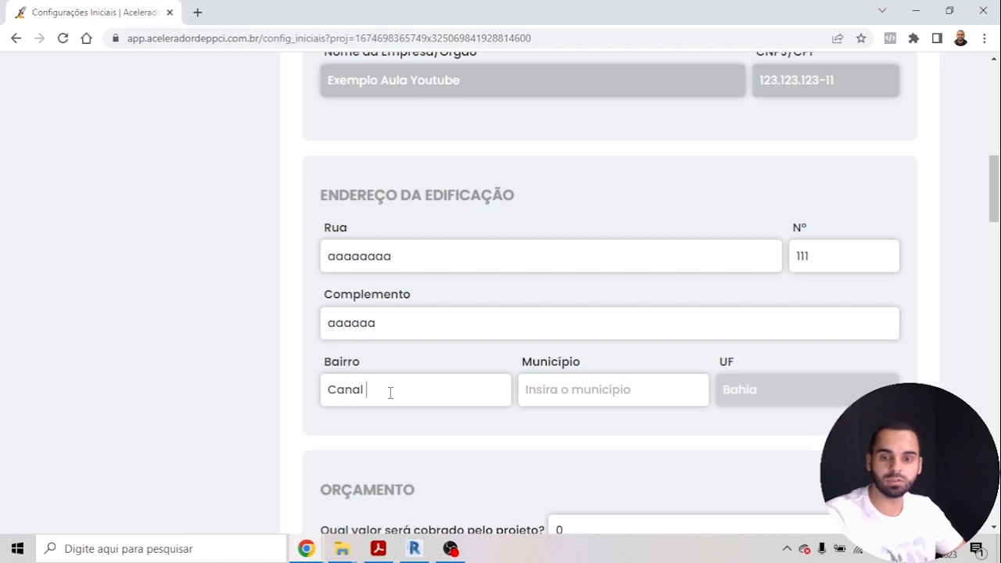
pyautogui.press('Tab')
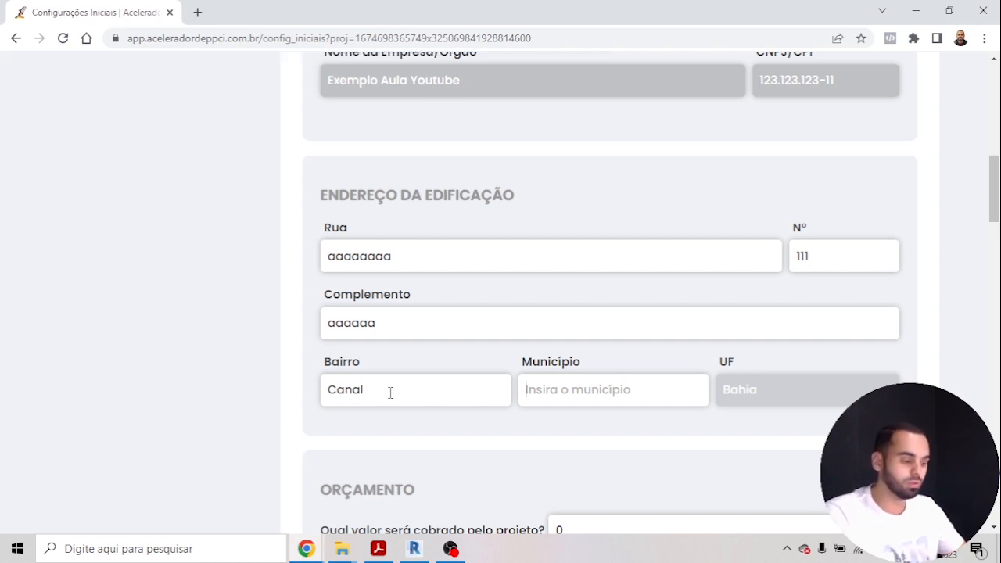
pyautogui.write('Youtube')
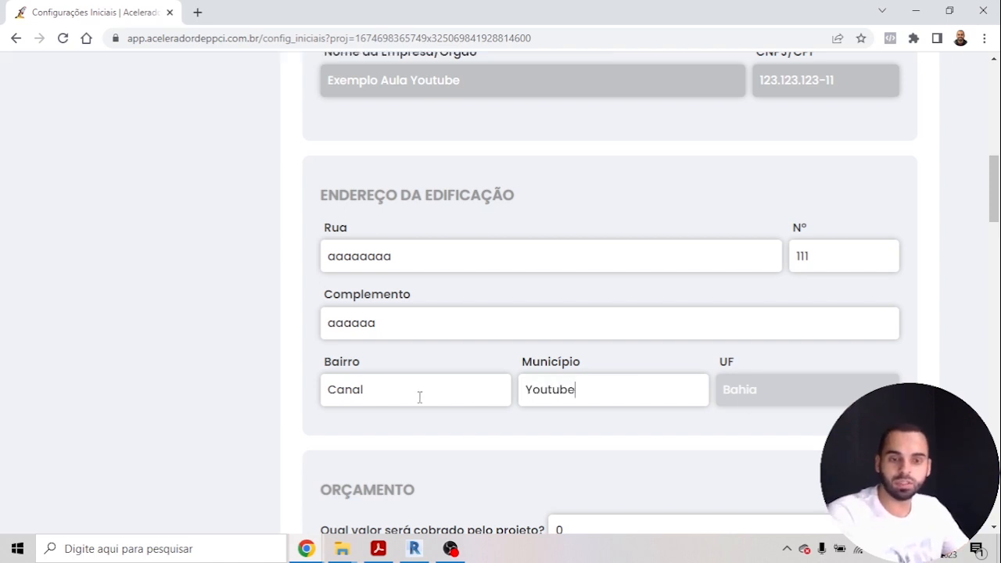
# Step: Set the project budget to 4.500 and bring Revit to the front
pyautogui.scroll(-3, 660, 434)
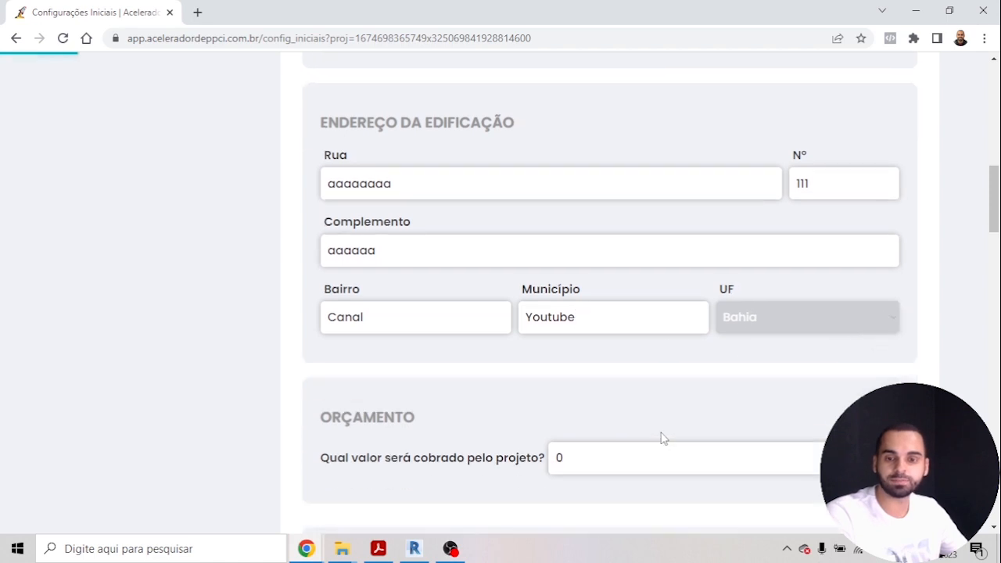
pyautogui.click(618, 311)
pyautogui.moveTo(619, 310); pyautogui.dragTo(467, 311)
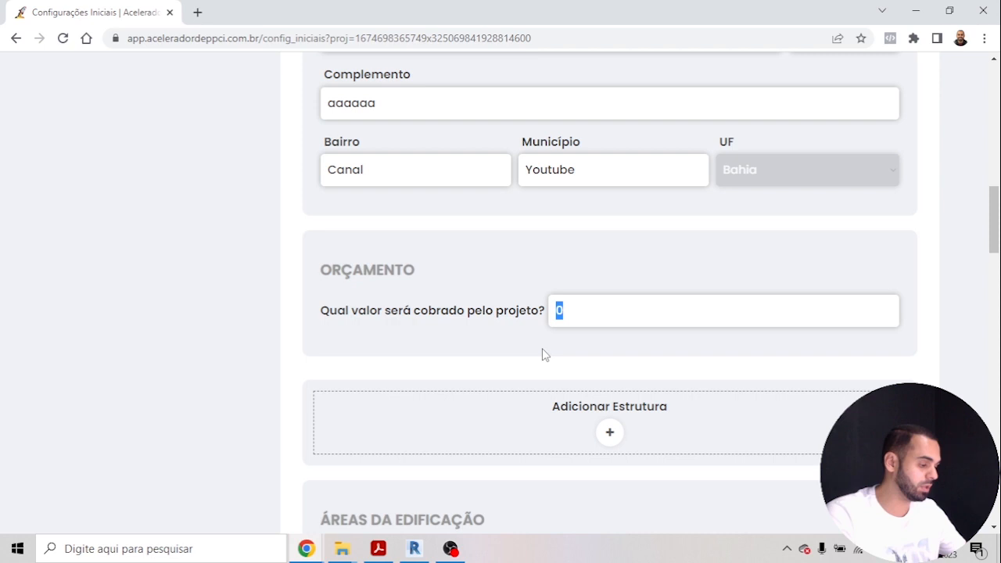
pyautogui.write('4500')
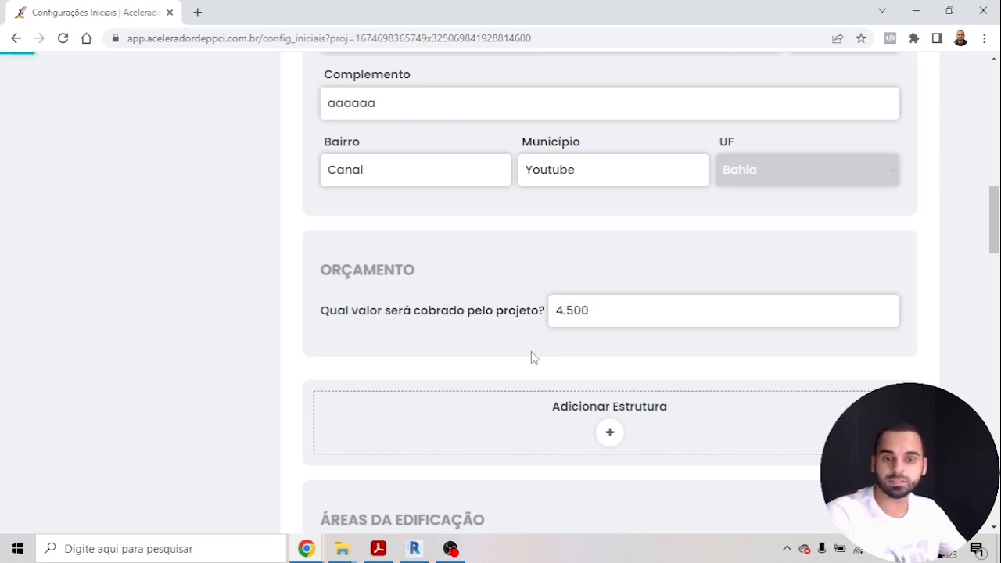
pyautogui.scroll(-3, 504, 350)
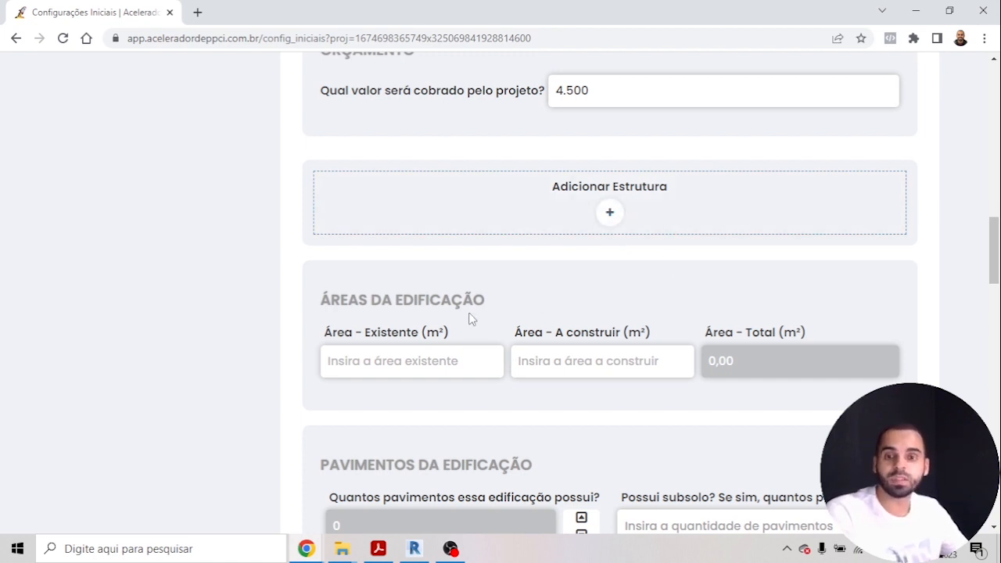
pyautogui.scroll(-1, 469, 319)
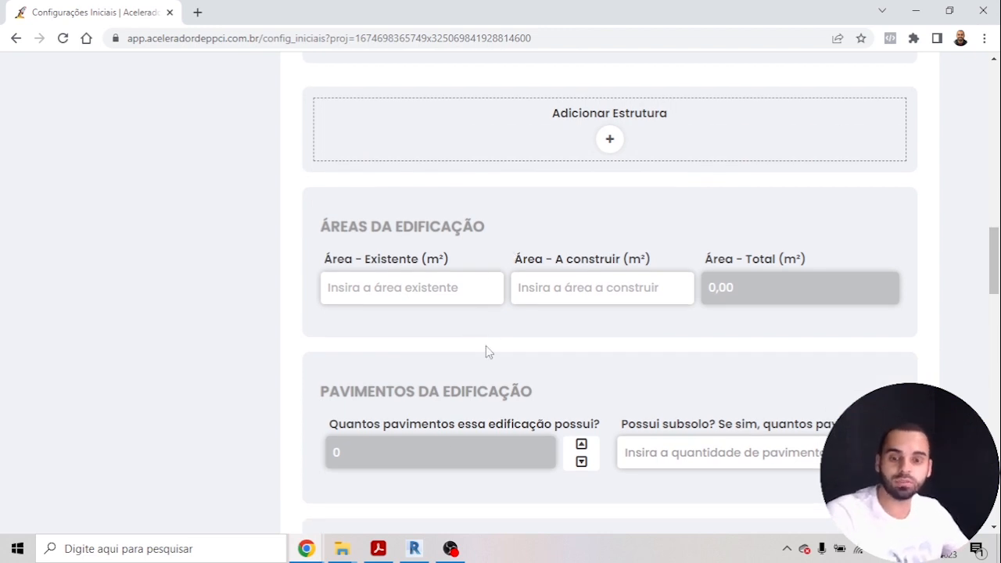
pyautogui.click(415, 548)
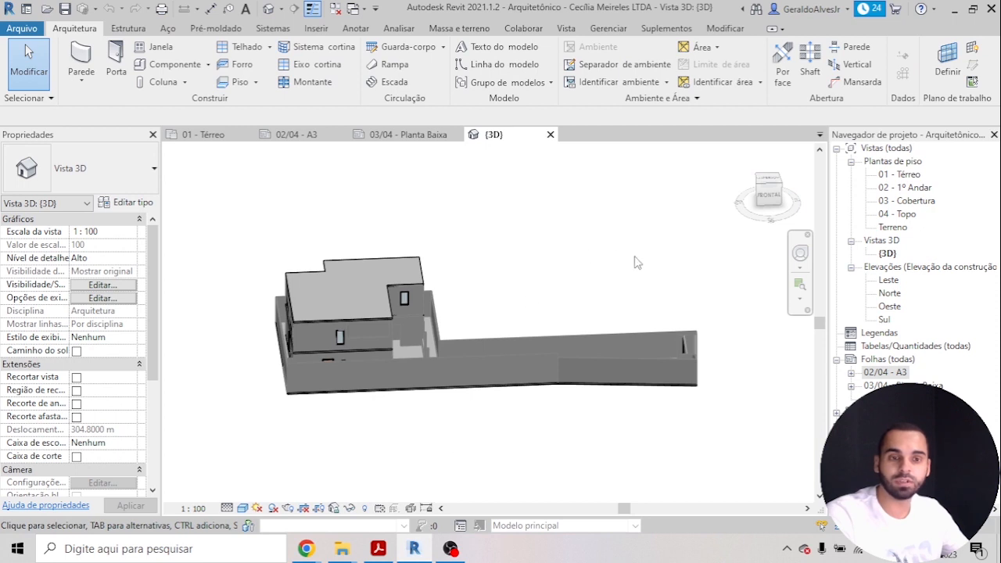
# Step: Open Revit sheet 02/04 - A3 and zoom to its area table showing 204,43 m² total
pyautogui.click(301, 135)
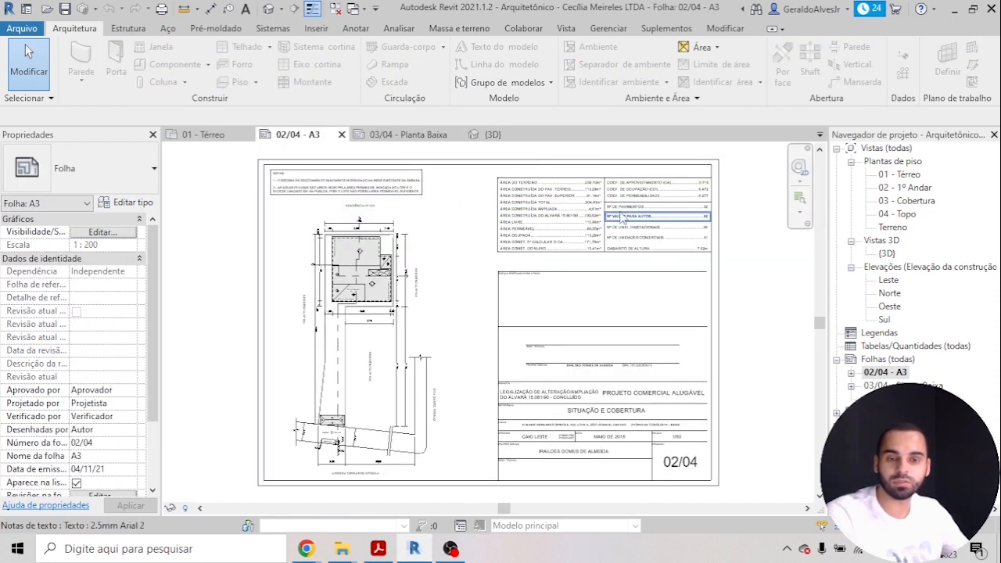
pyautogui.scroll(5, 584, 219)
pyautogui.scroll(1, 620, 324)
pyautogui.scroll(-1, 551, 330)
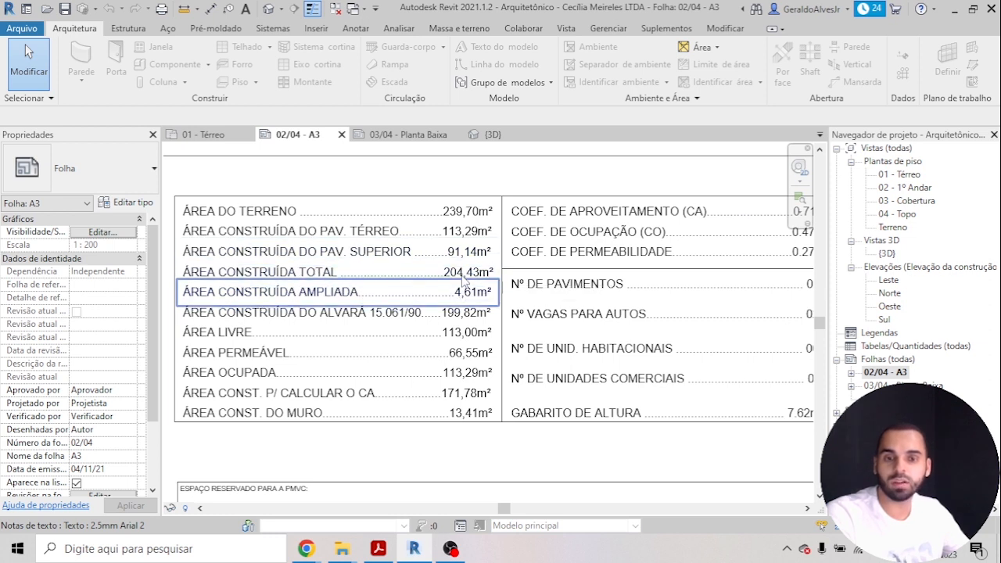
# Step: Enter 204,43 as Área - Existente in the PPCI form, leaving Área - A construir 0,00
pyautogui.hotkey('alt', 'Tab')
pyautogui.click(420, 283)
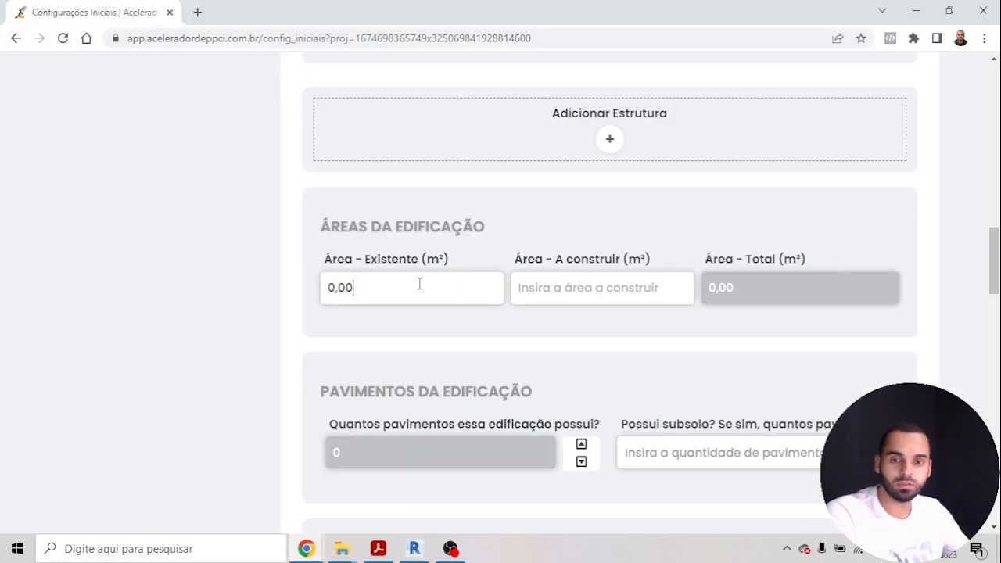
pyautogui.write('204')
pyautogui.write(',46')
pyautogui.write('3')
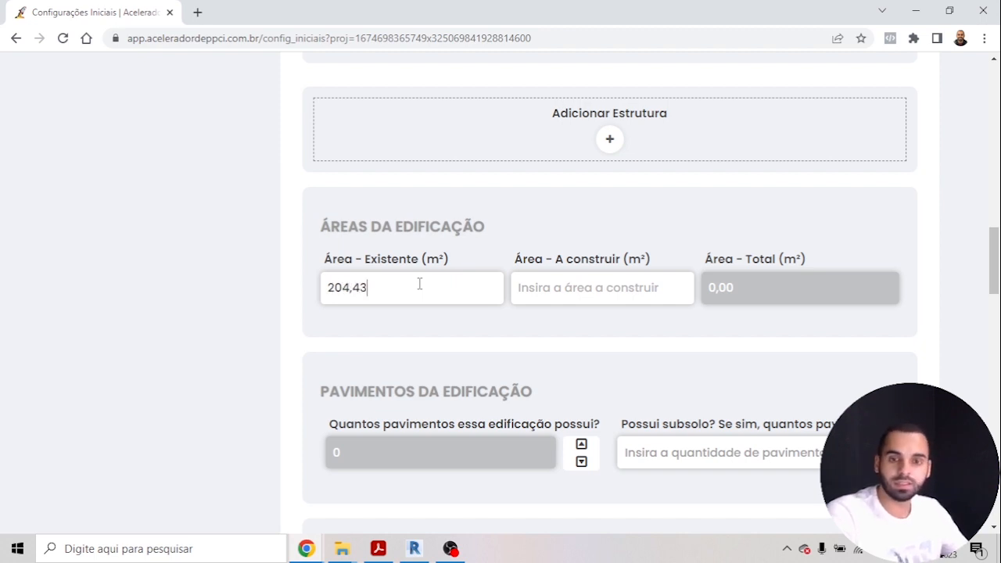
pyautogui.press('Tab')
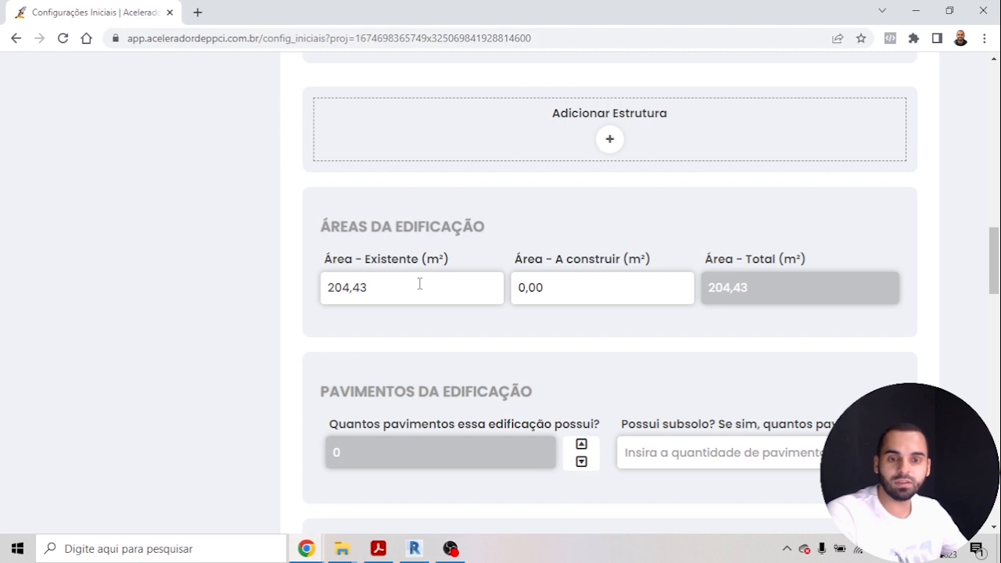
pyautogui.scroll(-2, 203, 388)
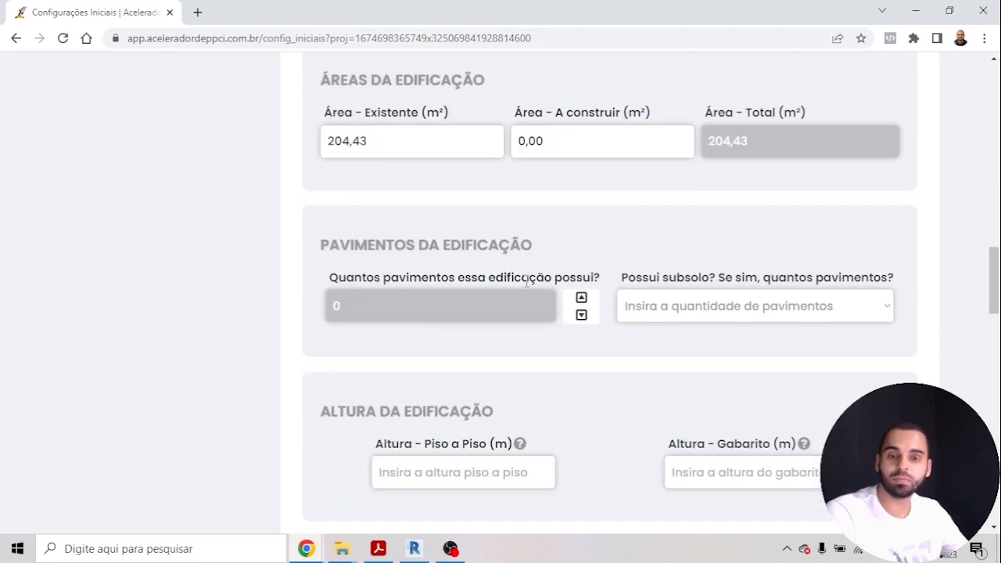
# Step: Set the building to 2 floors with Não possui subsolo, then switch to Revit
pyautogui.click(581, 298)
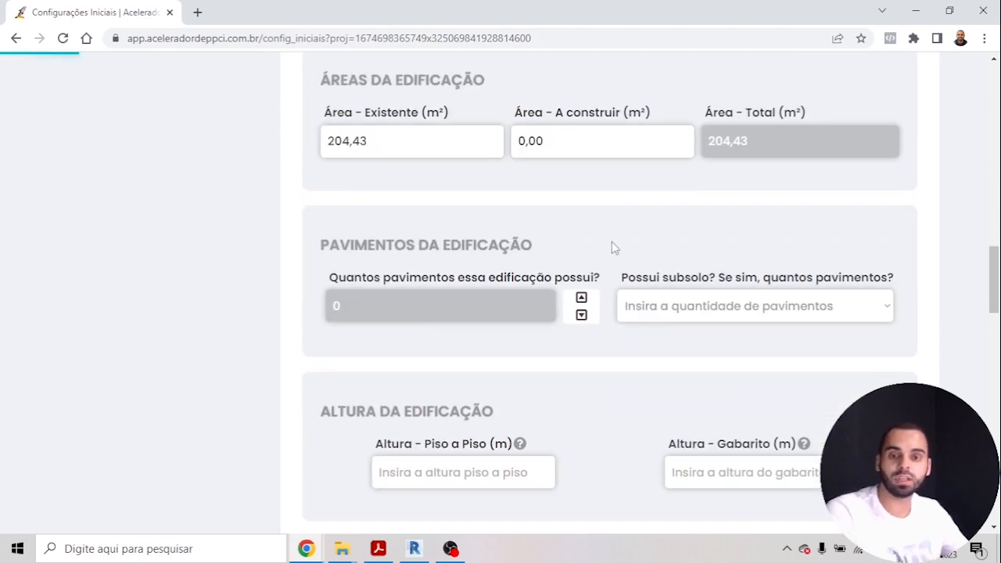
pyautogui.click(581, 298)
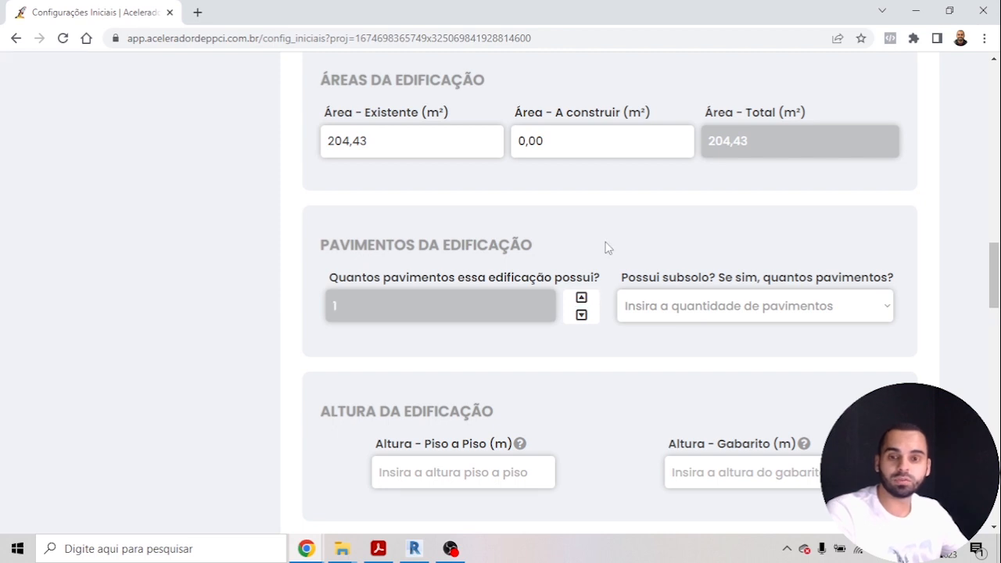
pyautogui.click(695, 309)
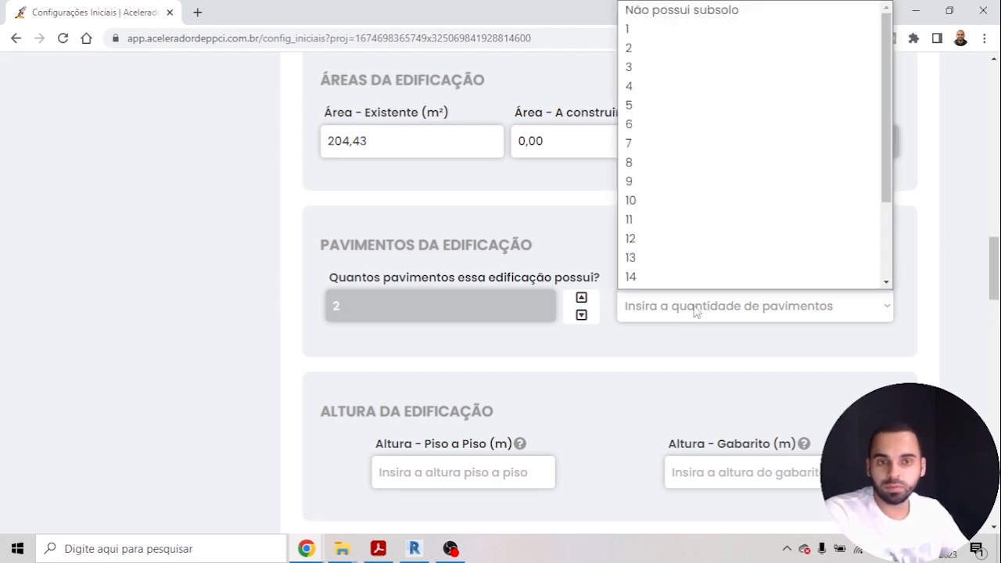
pyautogui.click(698, 10)
pyautogui.scroll(-1, 563, 359)
pyautogui.scroll(-1, 564, 360)
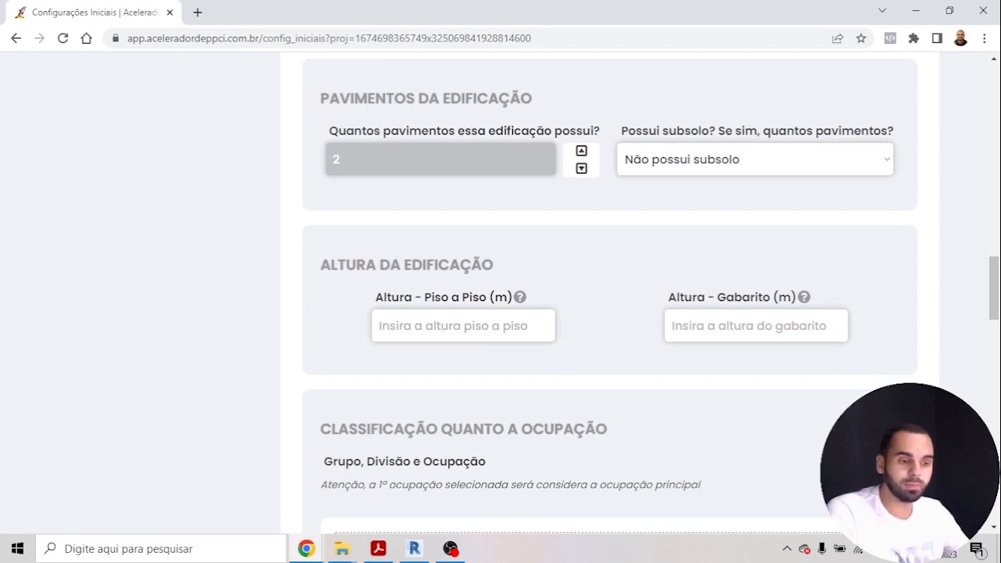
pyautogui.hotkey('alt', 'Tab')
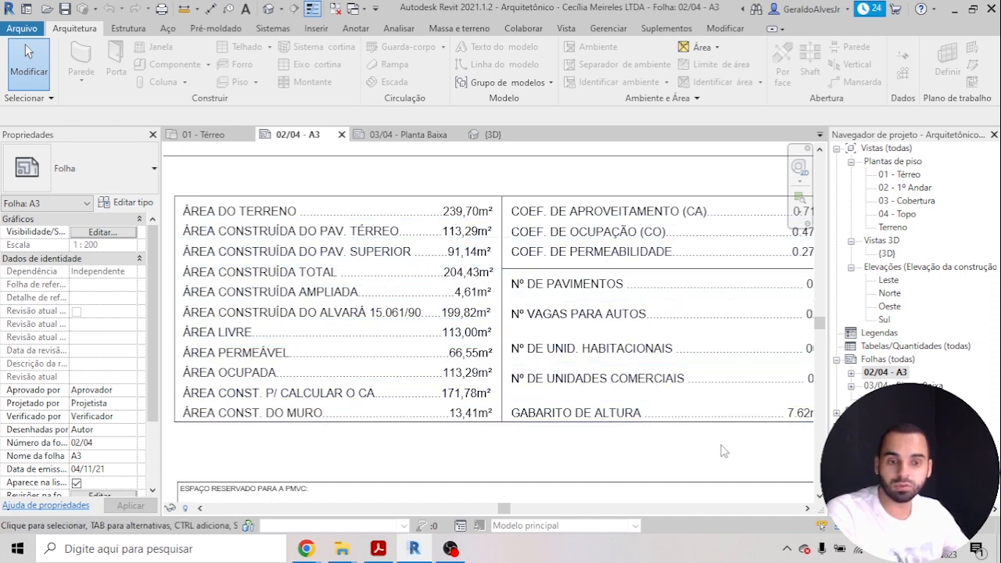
# Step: Pan the Revit sheet to check Nº de pavimentos 02 and 7.62 m height, then return to the form
pyautogui.moveTo(719, 451); pyautogui.dragTo(605, 440, button='middle')
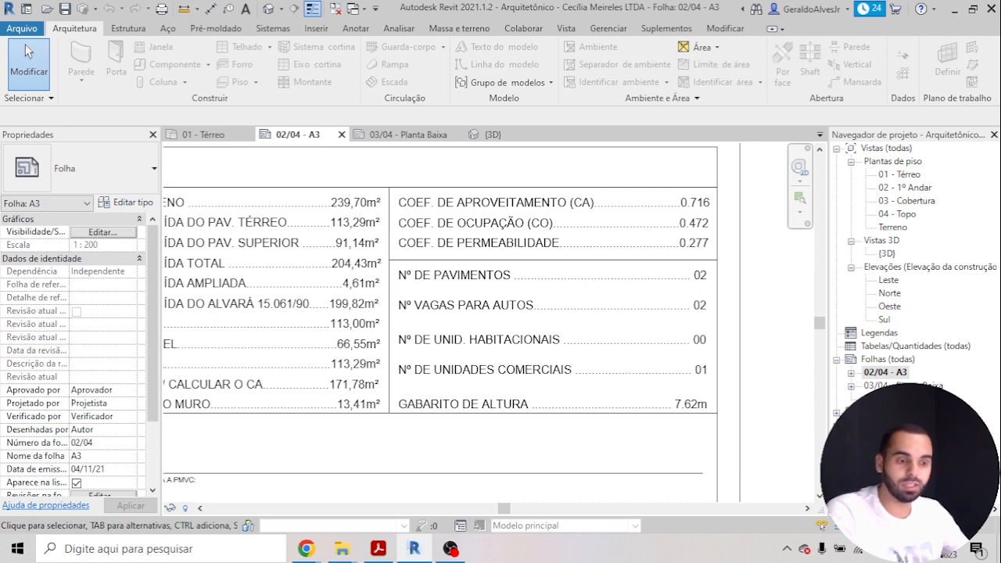
pyautogui.hotkey('alt', 'Tab')
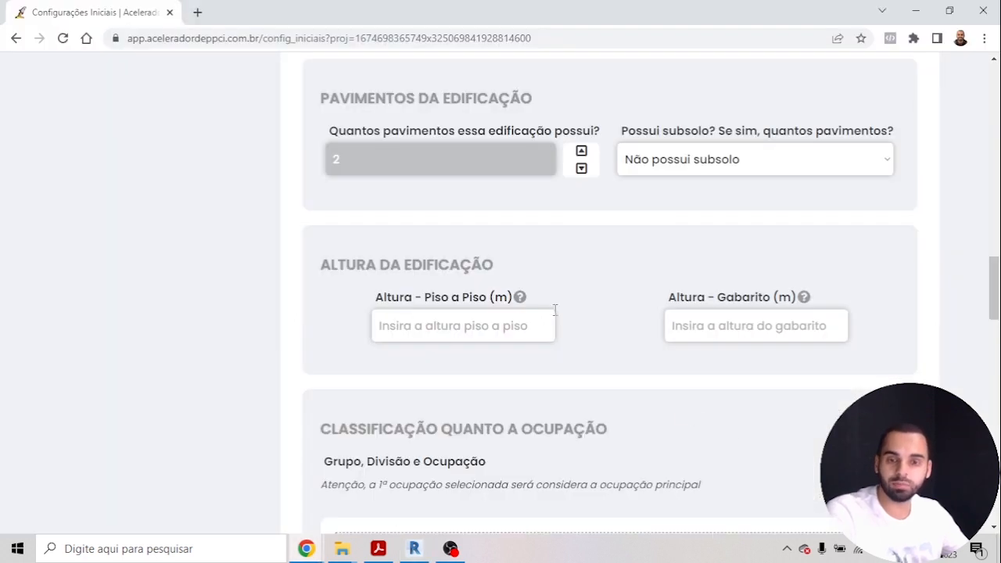
# Step: Enter 7,62 in Altura - Gabarito and switch back to Revit
pyautogui.click(675, 325)
pyautogui.write('0')
pyautogui.write('7,62')
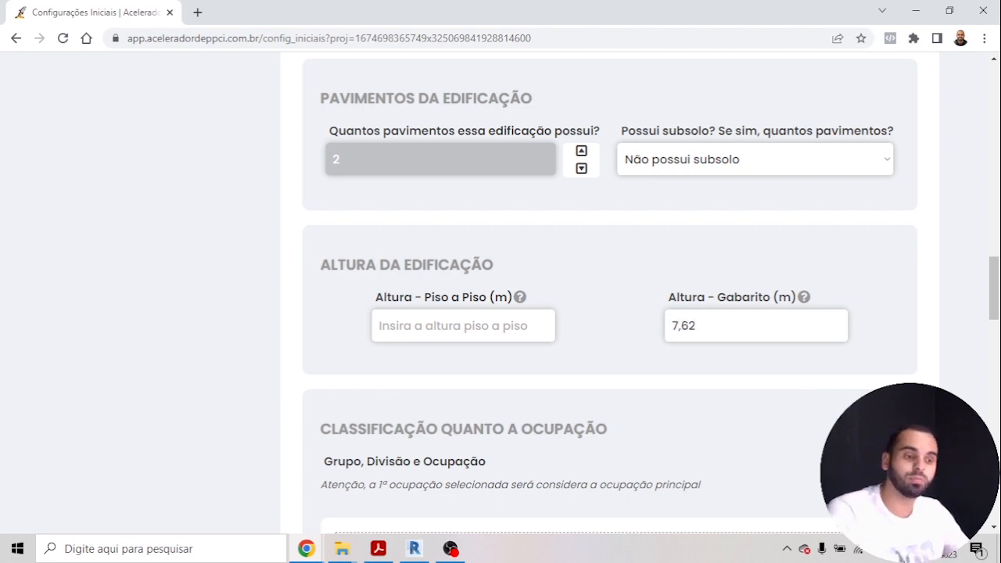
pyautogui.hotkey('alt', 'Tab')
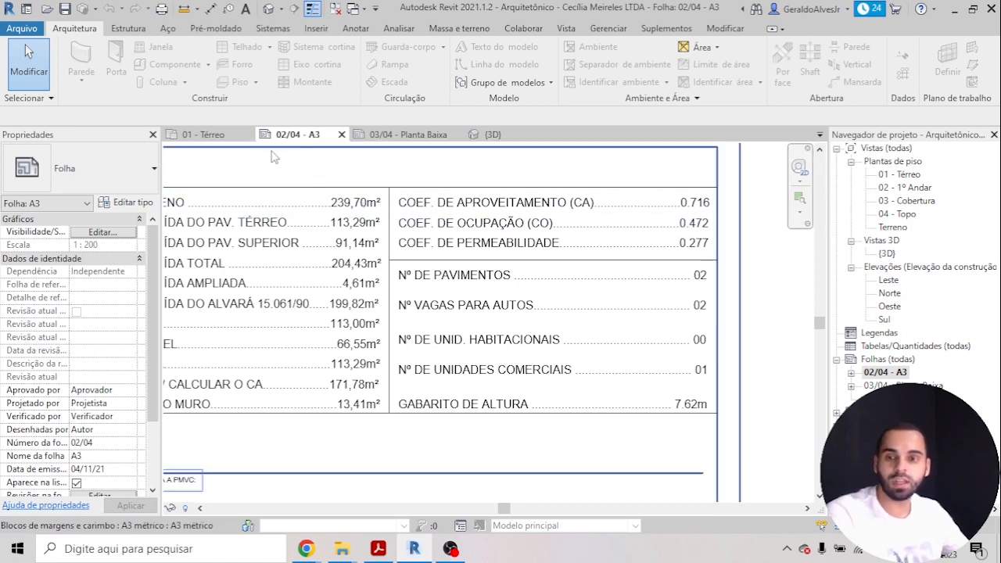
# Step: Cut section Corte 1 across the 01 - Térreo plan and open it to read the 2.90 m floor height
pyautogui.click(210, 134)
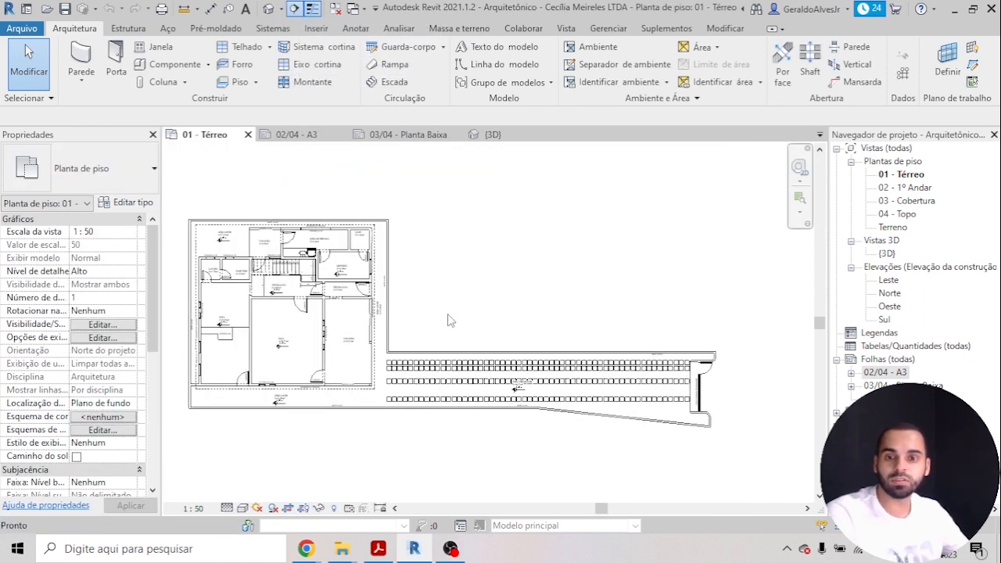
pyautogui.press('c')
pyautogui.press('t')
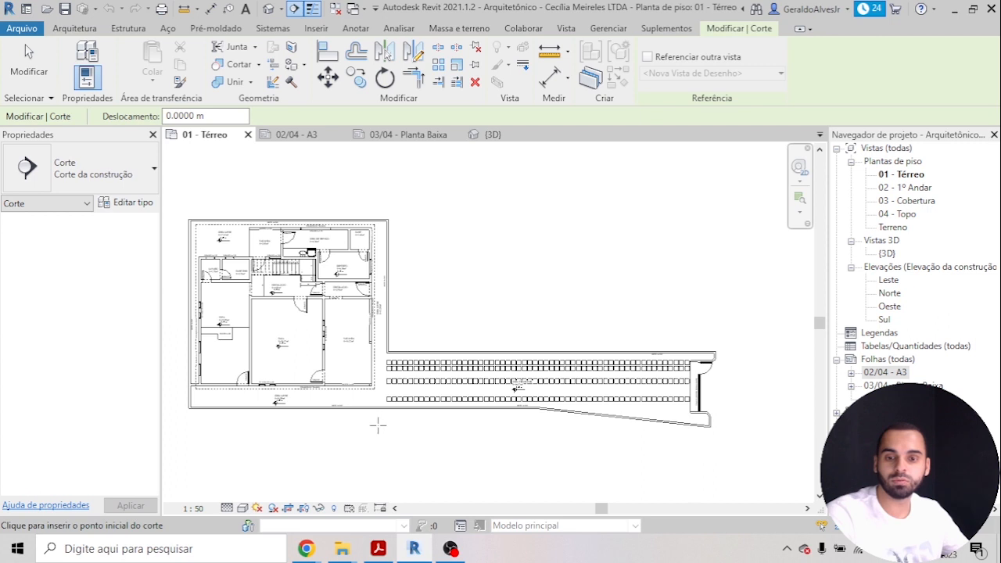
pyautogui.click(374, 178)
pyautogui.click(376, 429)
pyautogui.press('Escape')
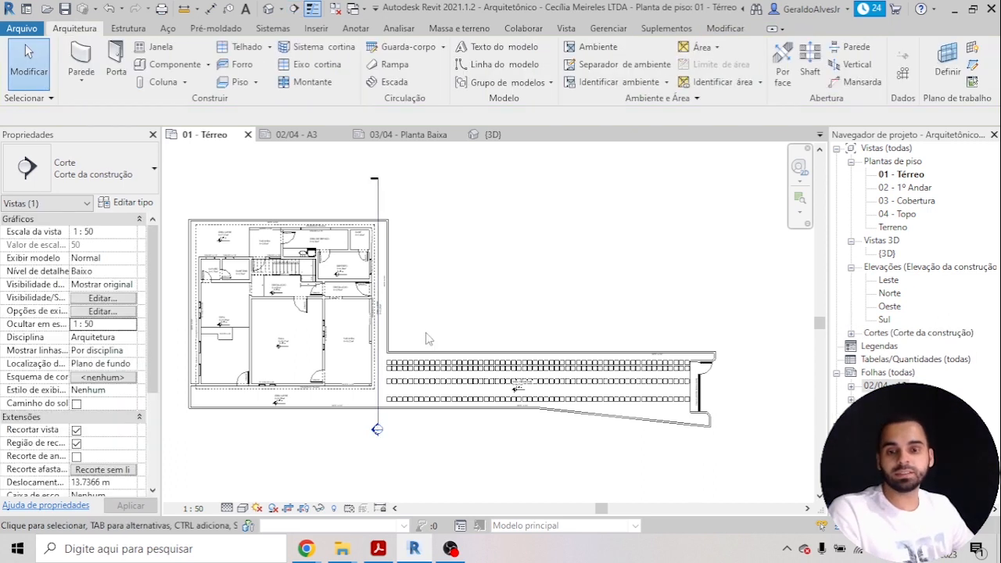
pyautogui.doubleClick(376, 429)
pyautogui.scroll(2, 712, 337)
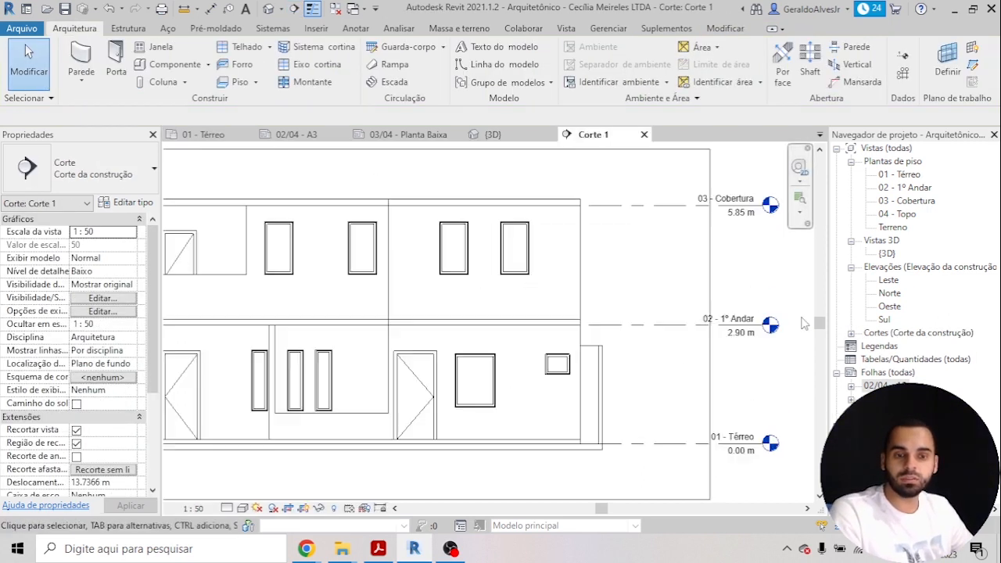
pyautogui.scroll(3, 712, 337)
pyautogui.scroll(-3, 726, 346)
pyautogui.scroll(-2, 733, 323)
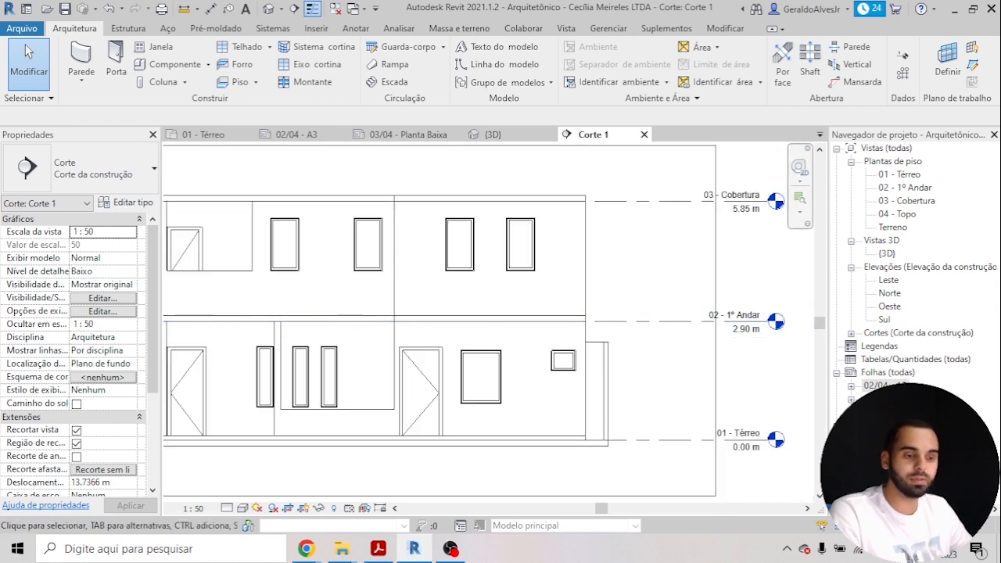
# Step: Back in the PPCI form, fill Altura - Piso a Piso with the 2,90 m height
pyautogui.hotkey('alt', 'Tab')
pyautogui.click(502, 336)
pyautogui.write('2')
pyautogui.scroll(-3, 608, 364)
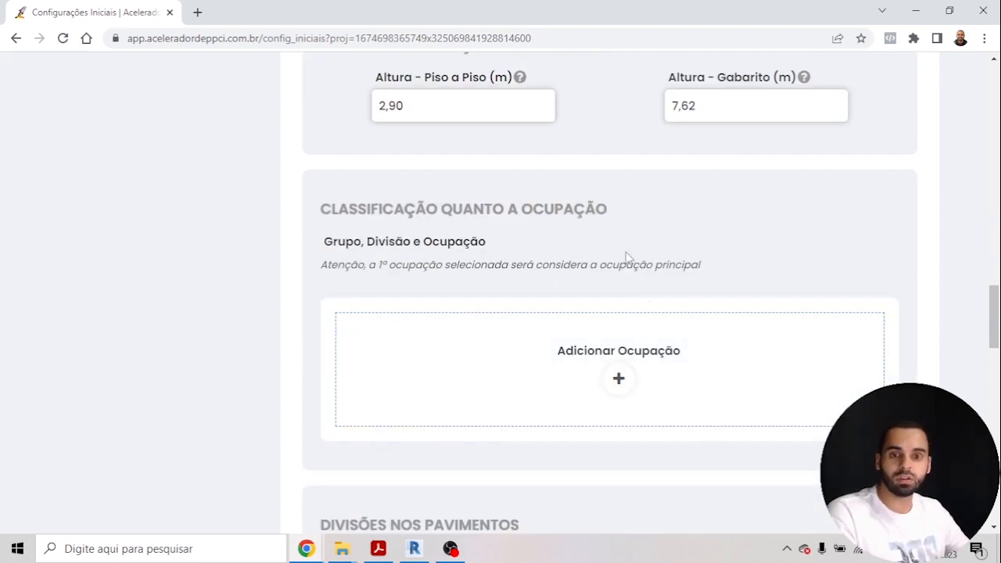
# Step: Add the occupation E-5 Educação infantil - Creche by searching 'creche'
pyautogui.click(632, 393)
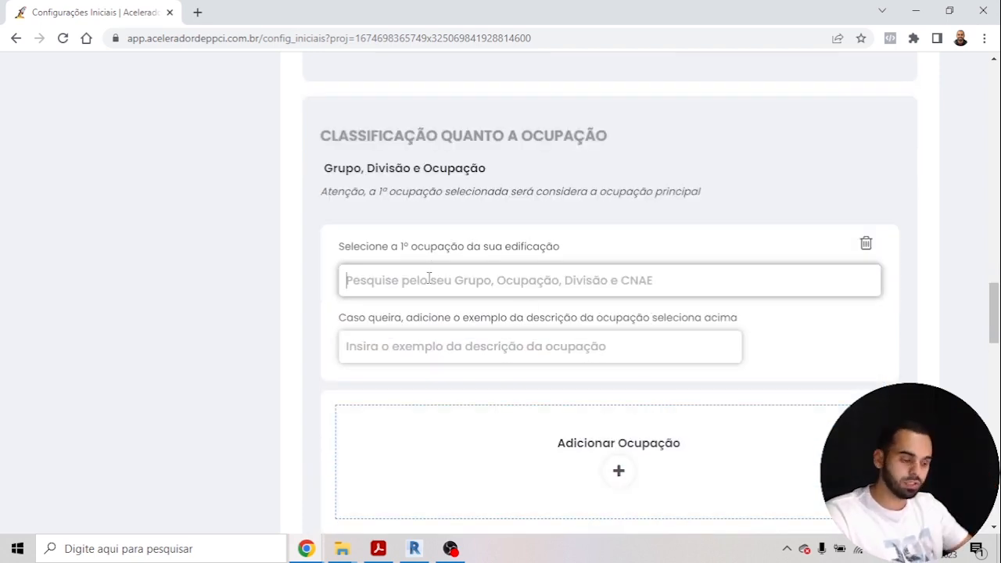
pyautogui.write('creche')
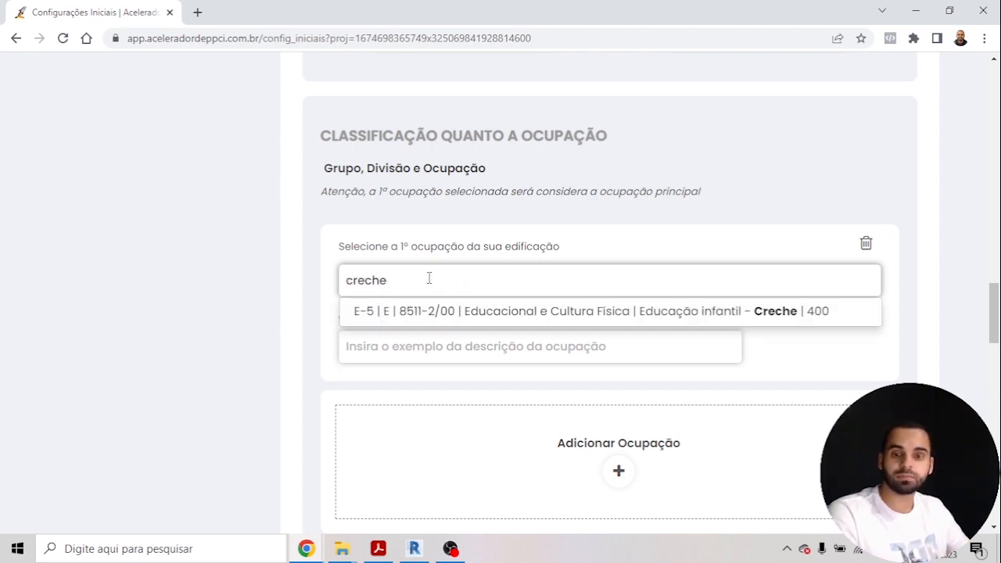
pyautogui.click(428, 311)
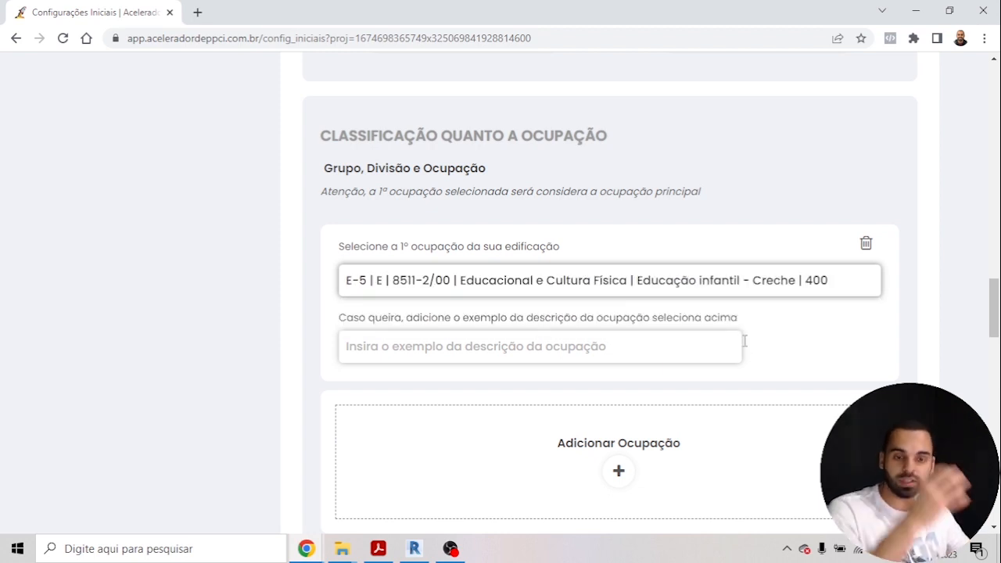
pyautogui.scroll(-4, 831, 358)
pyautogui.scroll(-2, 831, 358)
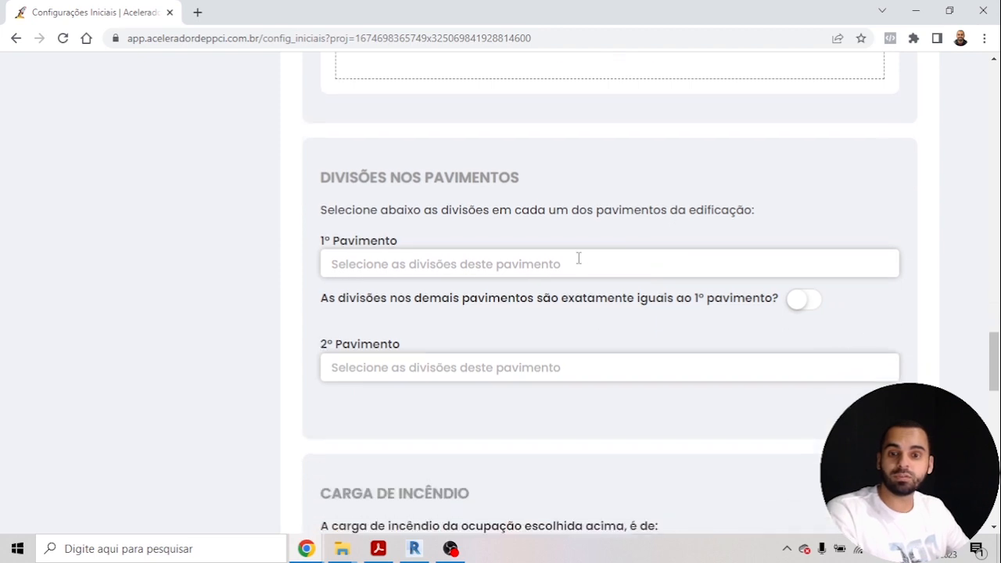
# Step: Assign division E-5 to both the 1º and 2º Pavimento
pyautogui.click(370, 262)
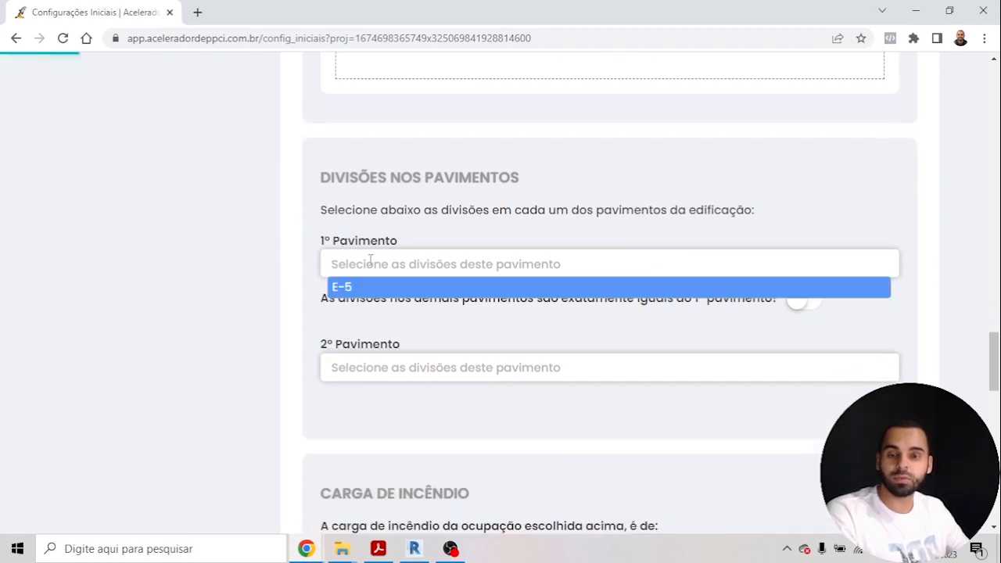
pyautogui.click(372, 289)
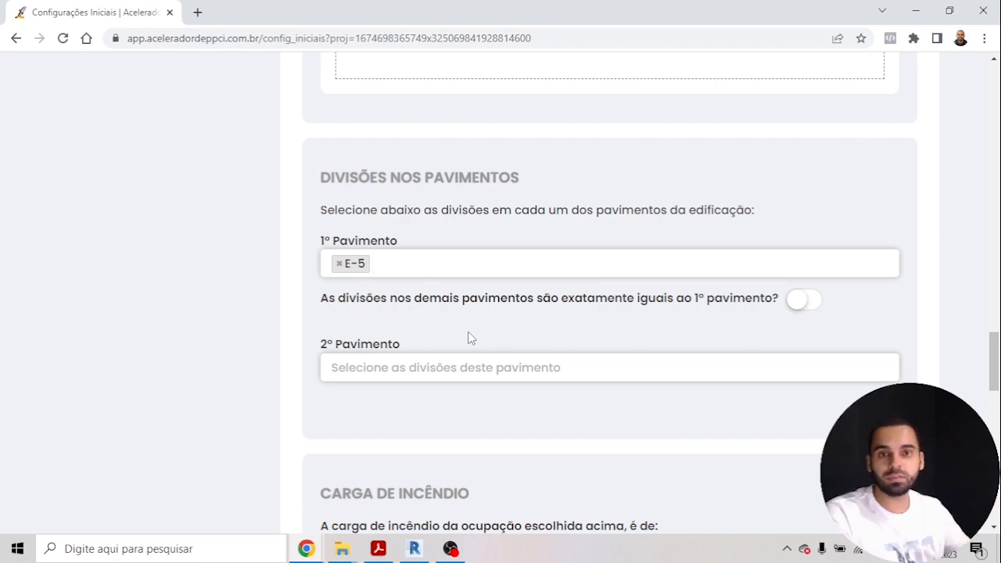
pyautogui.click(451, 366)
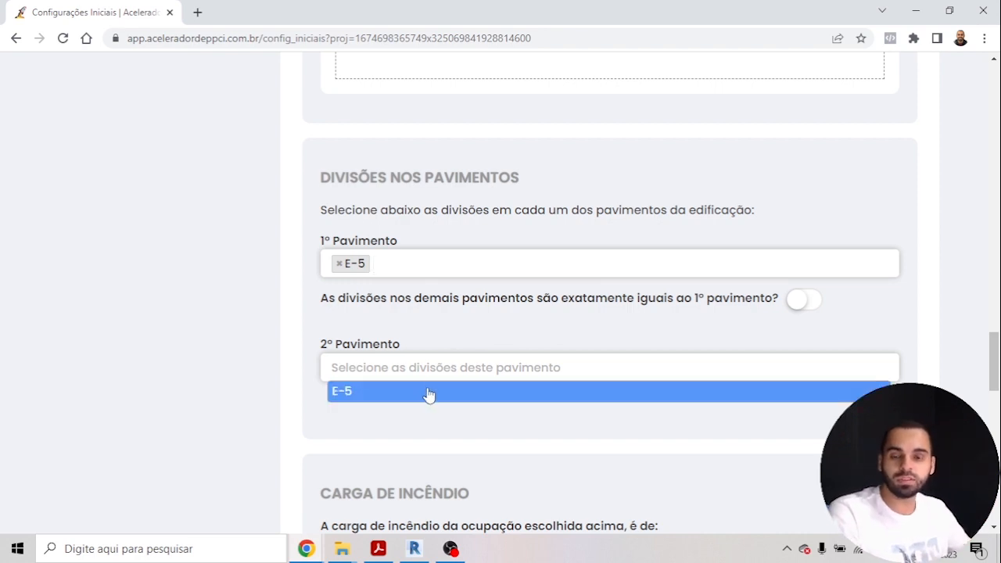
pyautogui.click(427, 392)
pyautogui.scroll(-3, 508, 410)
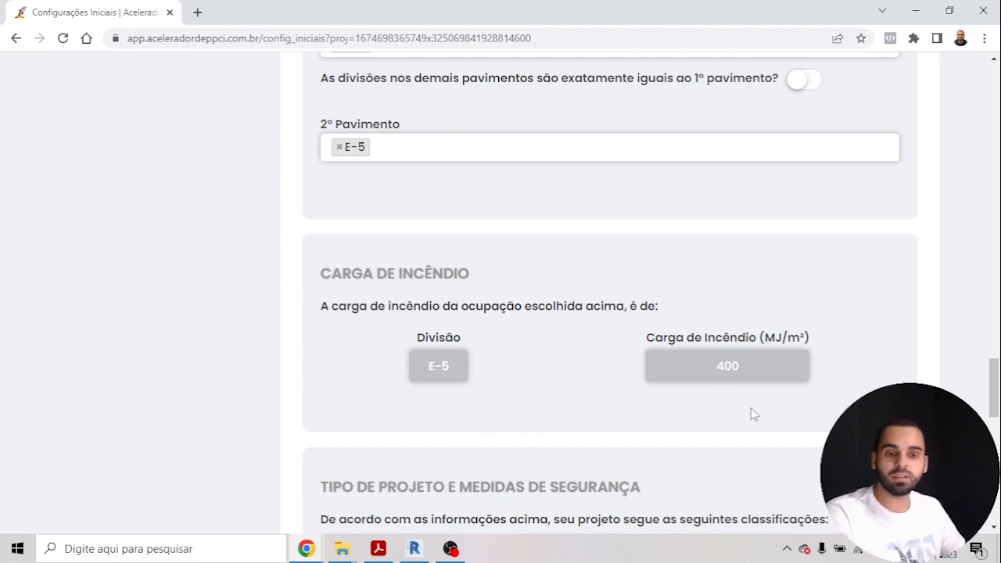
pyautogui.scroll(-4, 620, 375)
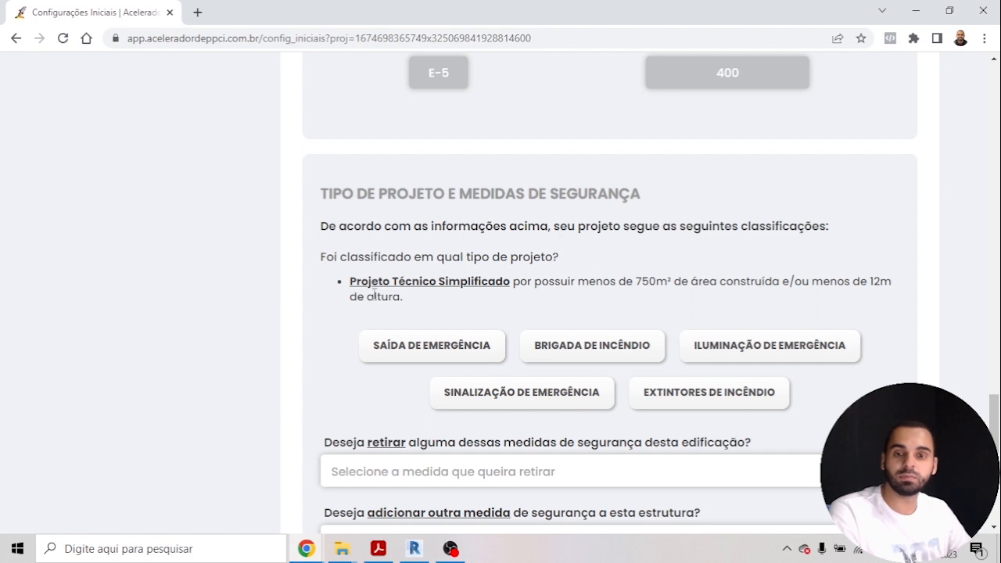
# Step: Highlight the Projeto Técnico Simplificado classification and the required safety measures
pyautogui.moveTo(357, 282); pyautogui.dragTo(477, 287)
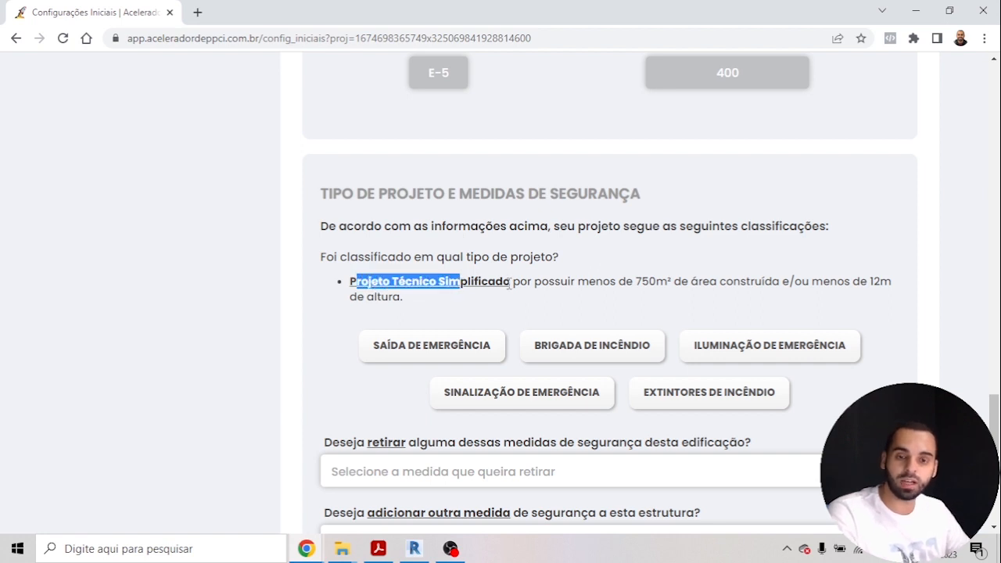
pyautogui.click(397, 360)
pyautogui.moveTo(388, 345); pyautogui.dragTo(819, 347)
pyautogui.moveTo(471, 392); pyautogui.dragTo(815, 401)
pyautogui.scroll(-1, 522, 428)
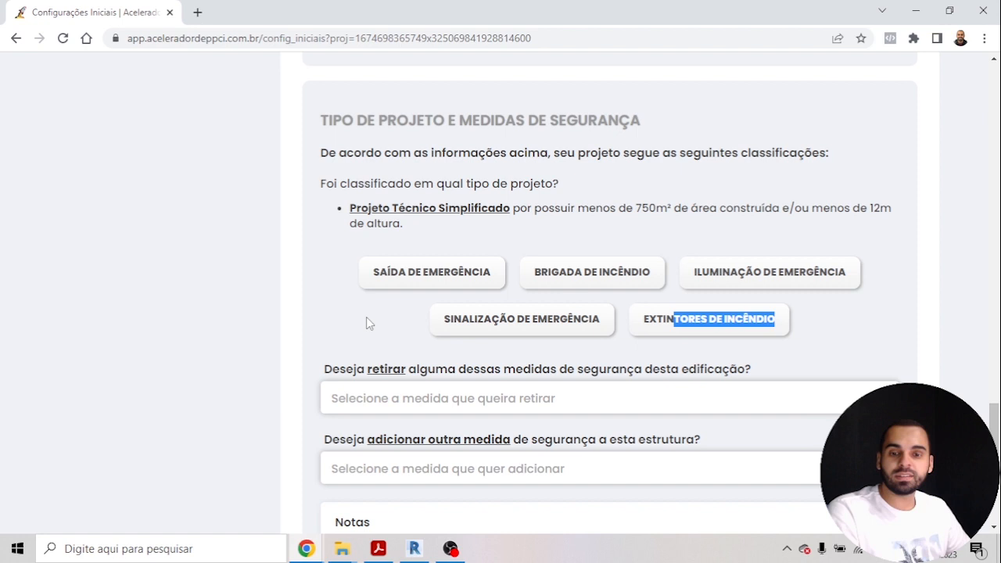
pyautogui.scroll(-1, 448, 338)
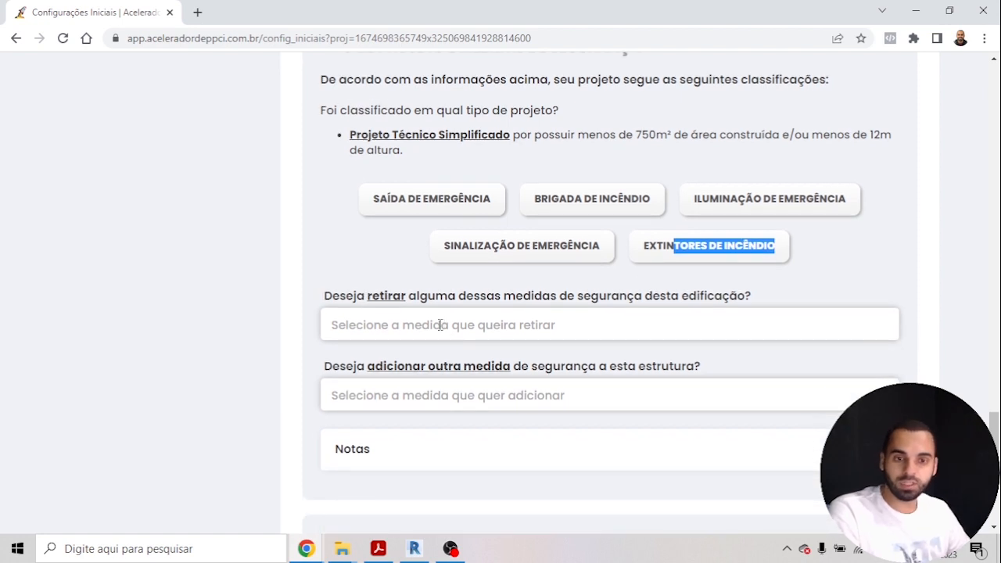
# Step: Remove Extintores de Incêndio from the required measures, then restore it
pyautogui.click(440, 324)
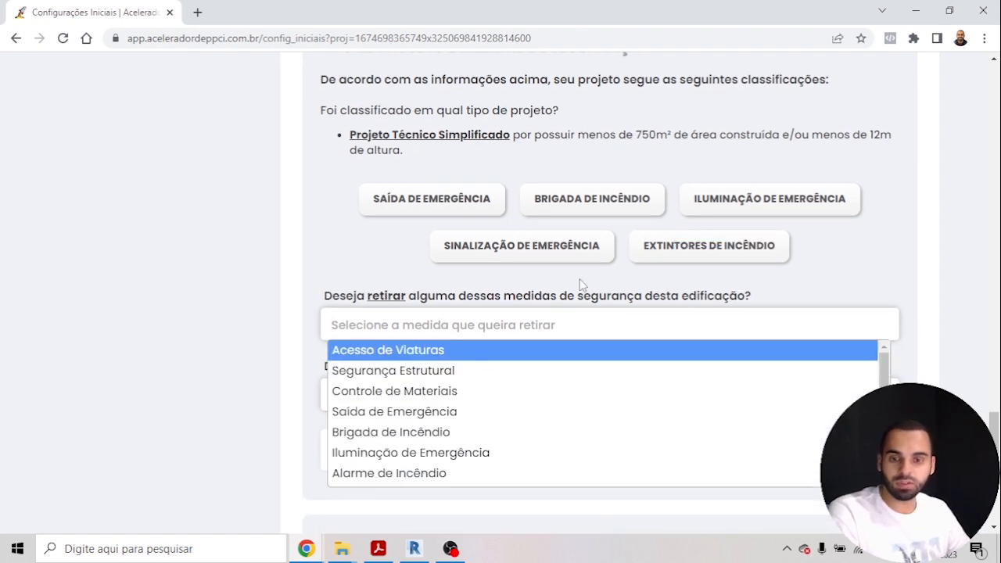
pyautogui.scroll(-1, 420, 471)
pyautogui.click(420, 456)
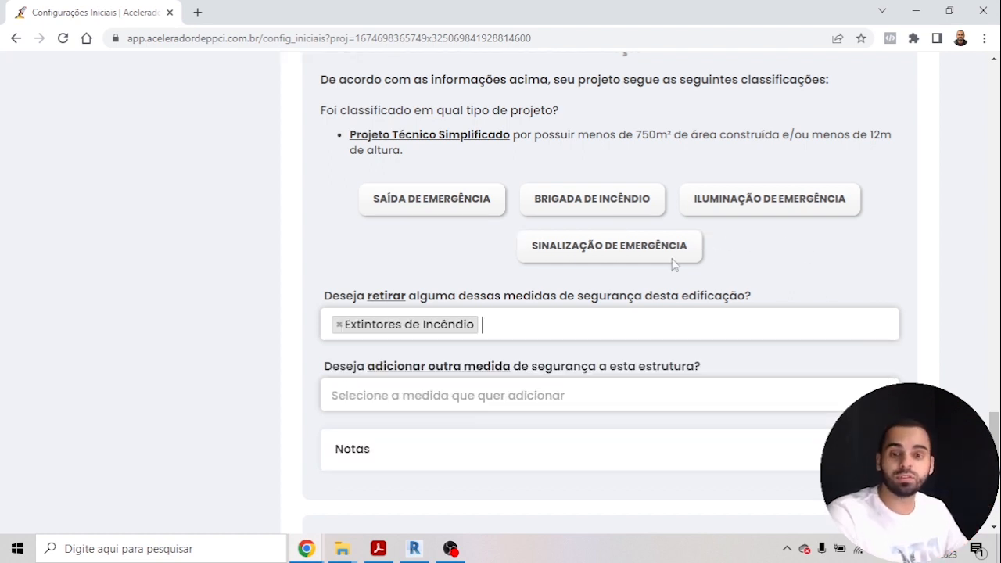
pyautogui.click(339, 324)
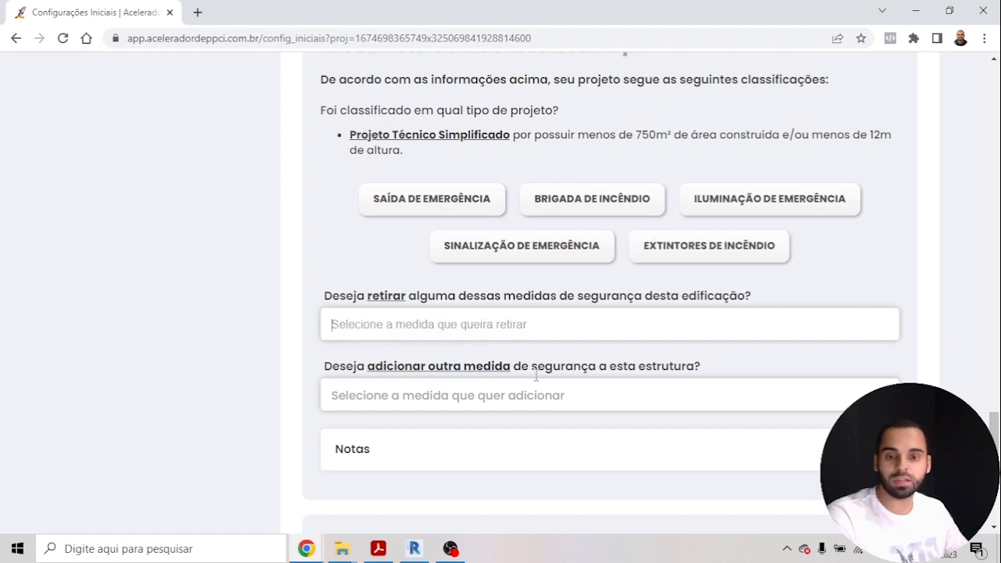
# Step: Check the add-measure list without adding anything and expand the NOTAS GERAIS - PTS
pyautogui.click(461, 400)
pyautogui.click(254, 335)
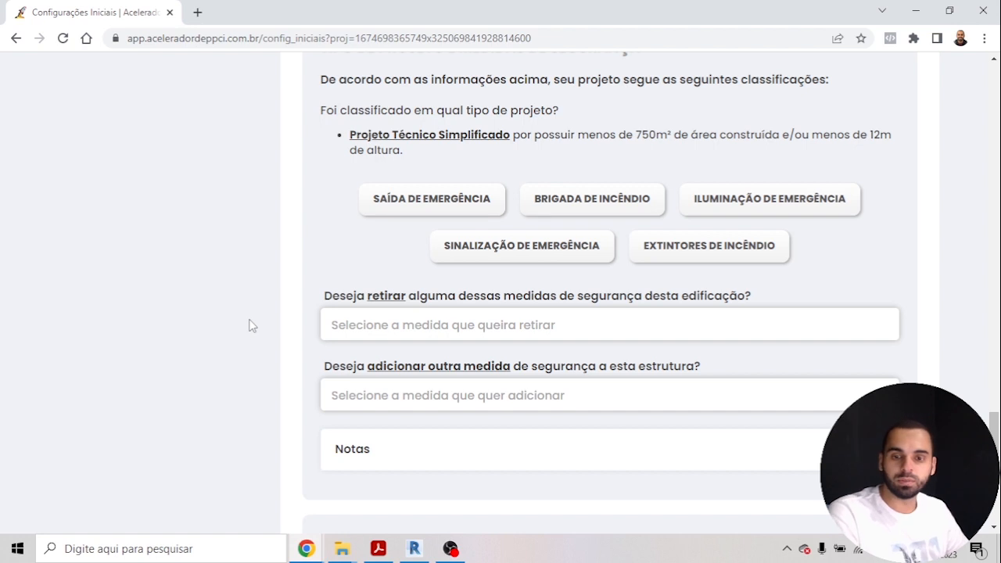
pyautogui.scroll(-1, 436, 342)
pyautogui.click(453, 379)
pyautogui.scroll(-2, 453, 379)
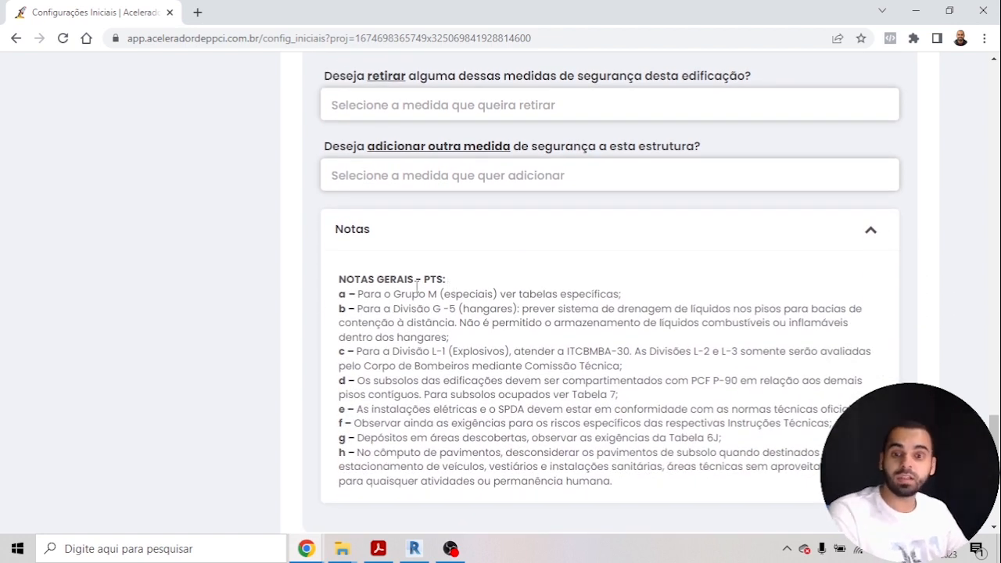
# Step: Highlight part of the general notes text, then collapse the notes
pyautogui.scroll(-1, 417, 288)
pyautogui.moveTo(390, 210); pyautogui.dragTo(441, 364)
pyautogui.click(471, 371)
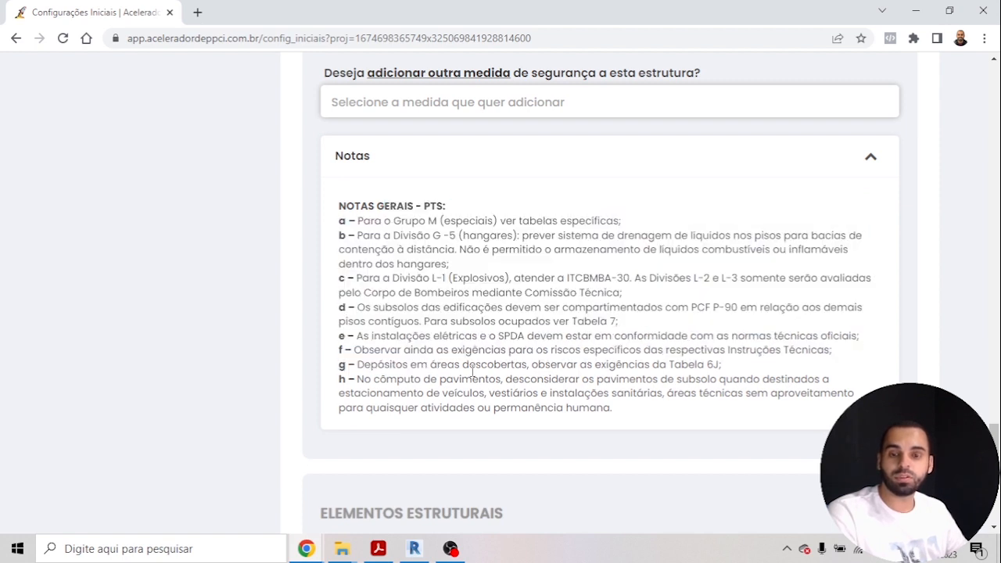
pyautogui.click(451, 164)
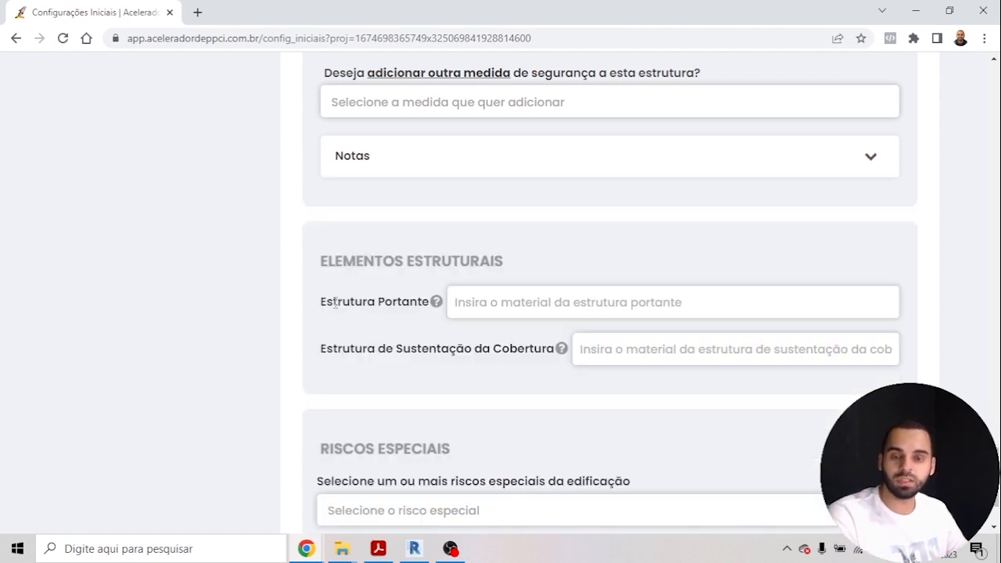
# Step: Enter Concreto in the Estrutura Portante field
pyautogui.click(484, 307)
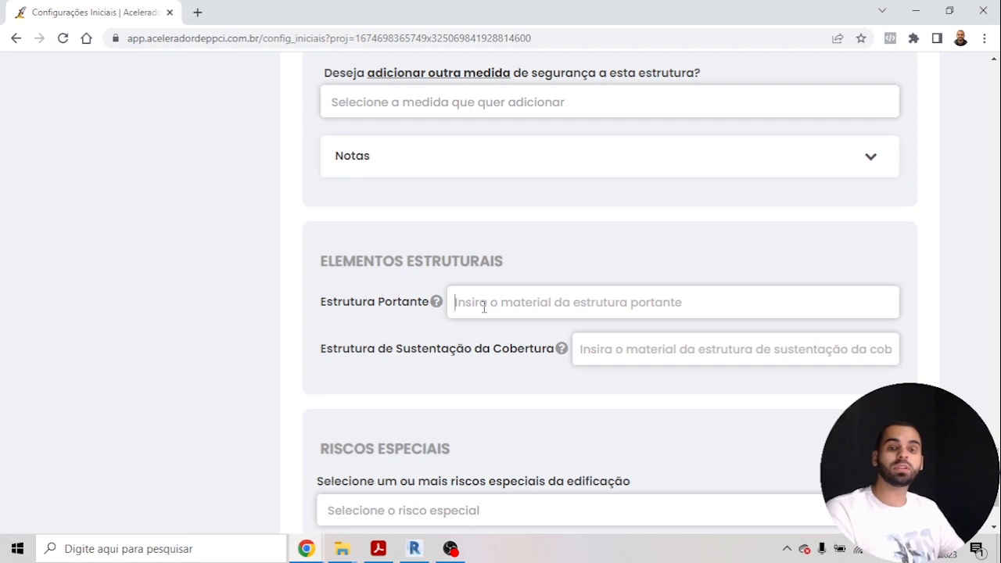
pyautogui.moveTo(438, 309)
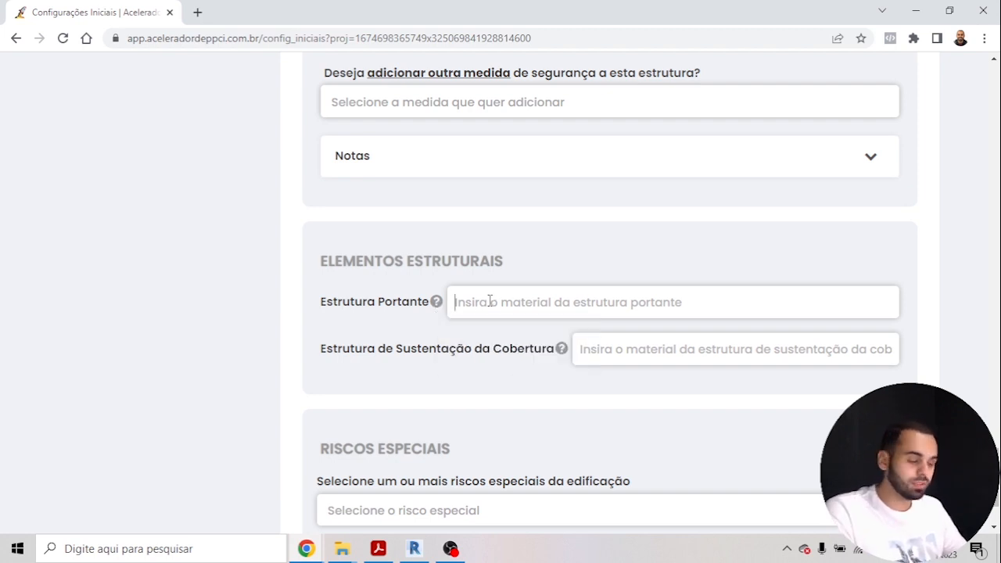
pyautogui.write('Concreto')
# Step: Check the building's 3D view in Revit and return to the form
pyautogui.click(414, 548)
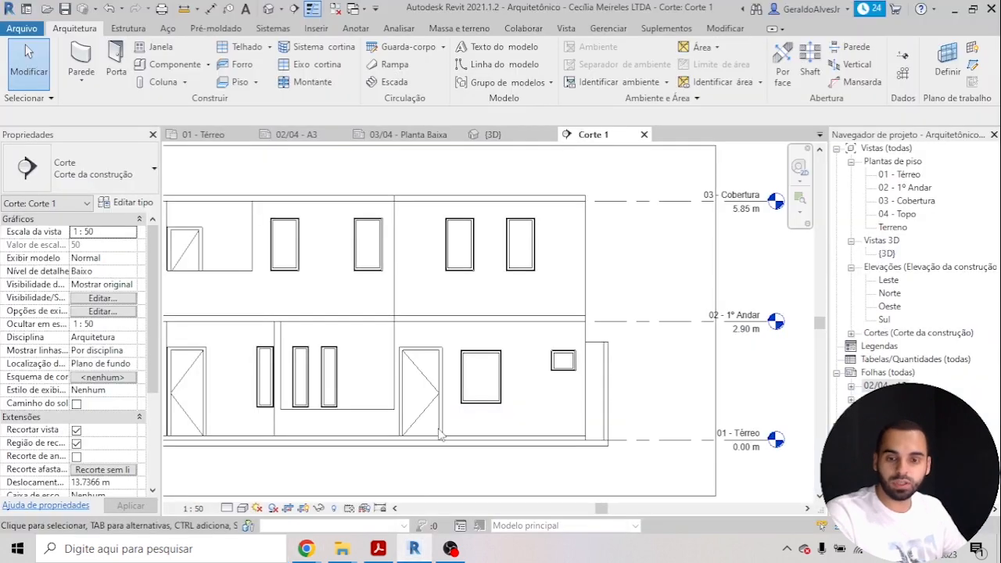
pyautogui.click(493, 134)
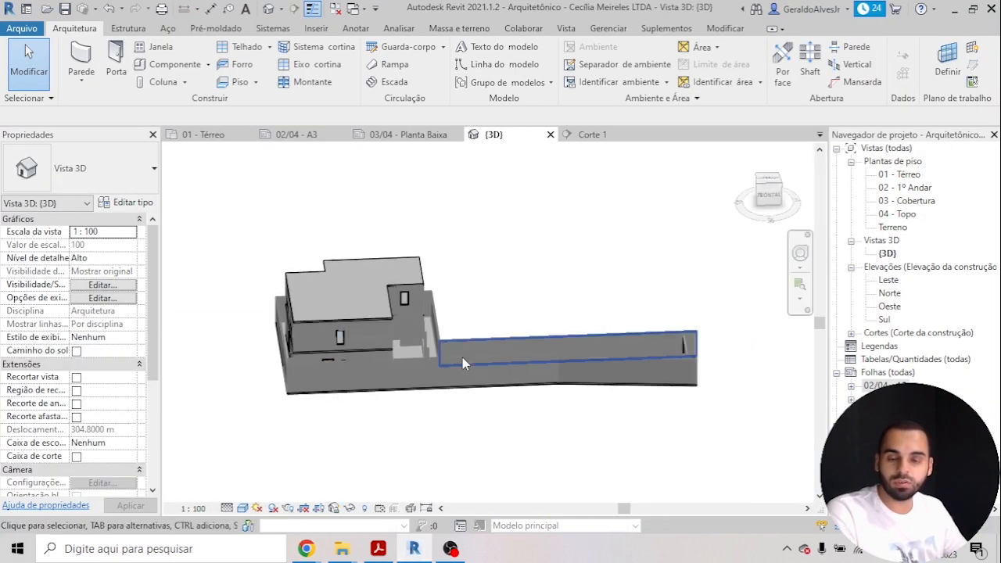
pyautogui.hotkey('alt', 'Tab')
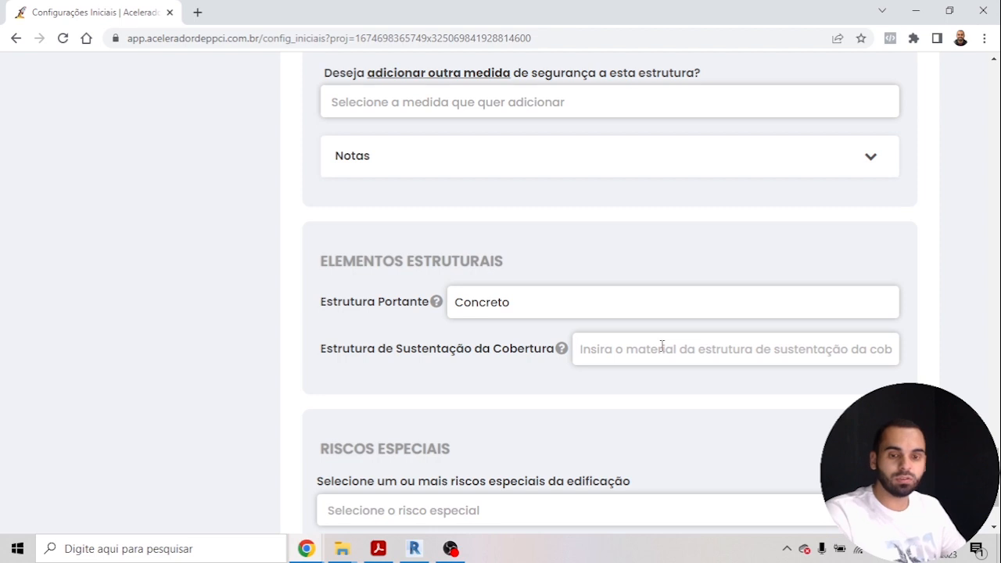
# Step: Set the roof support structure to Concreto, leave Riscos Especiais empty, and proceed to Saídas de Emergência
pyautogui.write('Concereto')
pyautogui.scroll(-2, 661, 346)
pyautogui.click(487, 392)
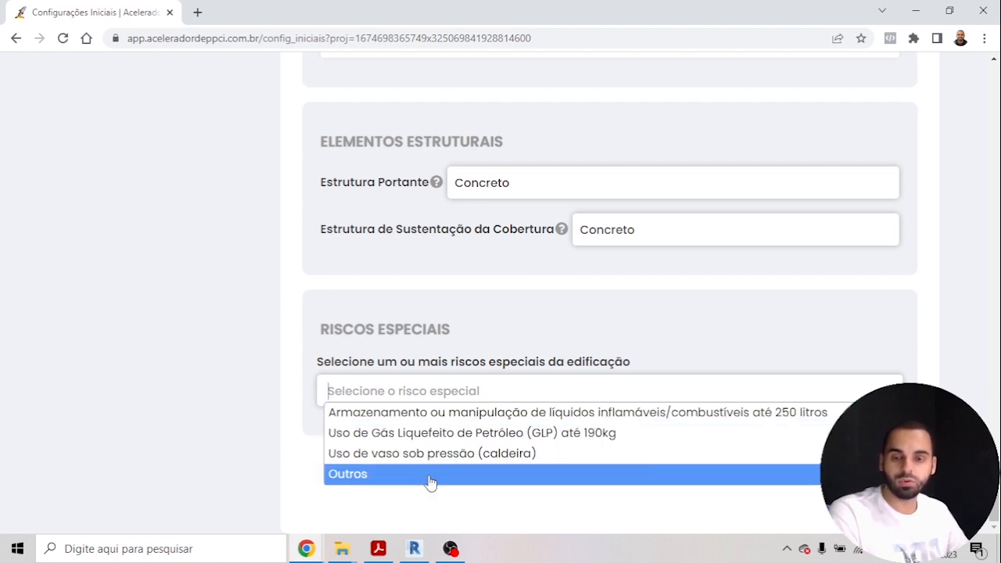
pyautogui.click(278, 437)
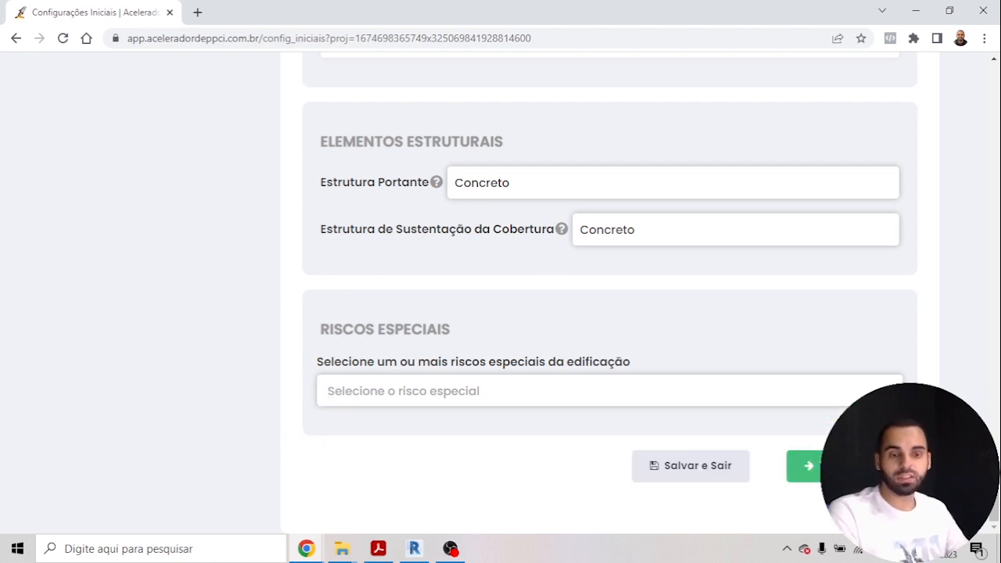
pyautogui.click(813, 465)
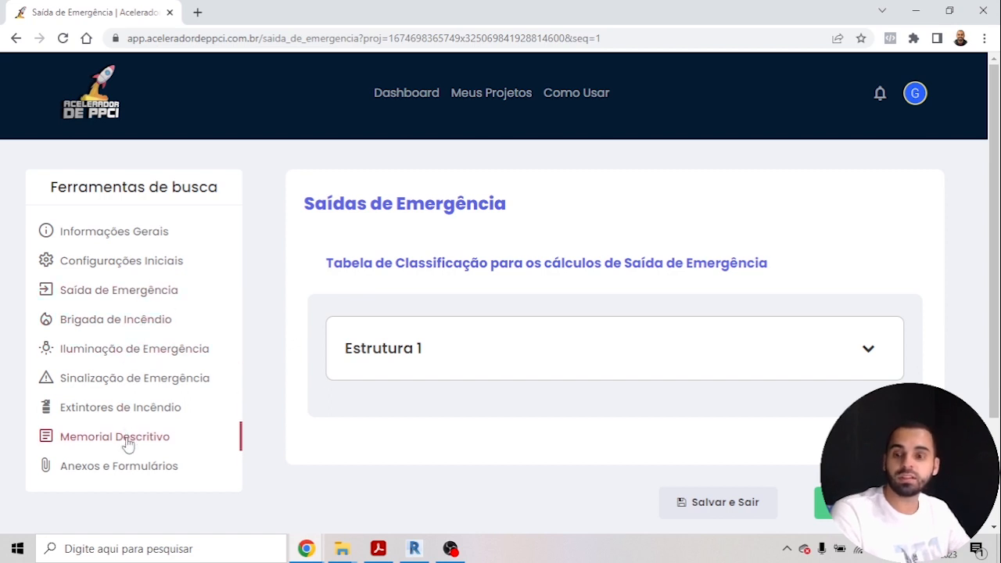
# Step: Review Estrutura 1's 2,90 m height, single exit Sim and smoke detection Não, then expand 1º Pavimento
pyautogui.click(527, 357)
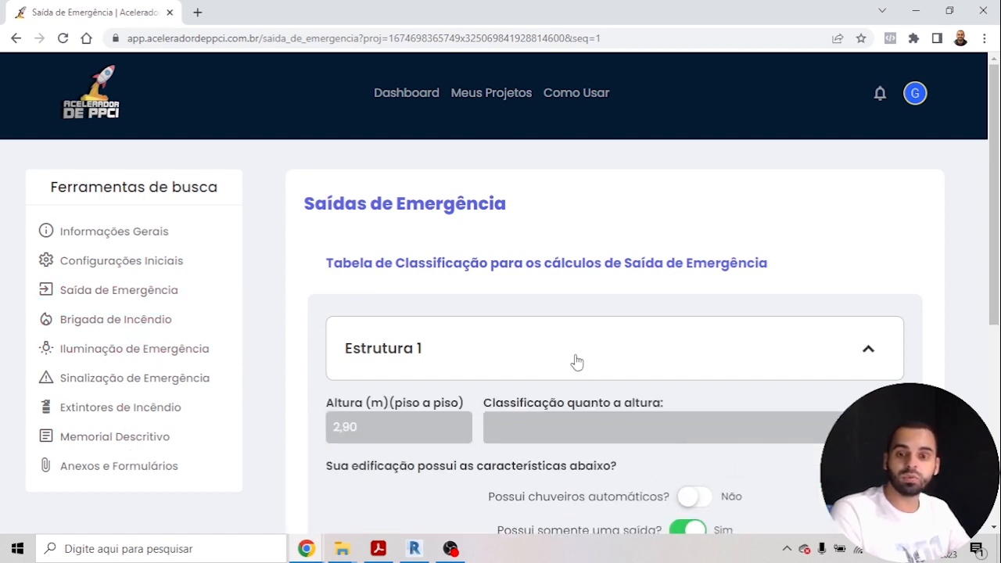
pyautogui.scroll(-2, 423, 258)
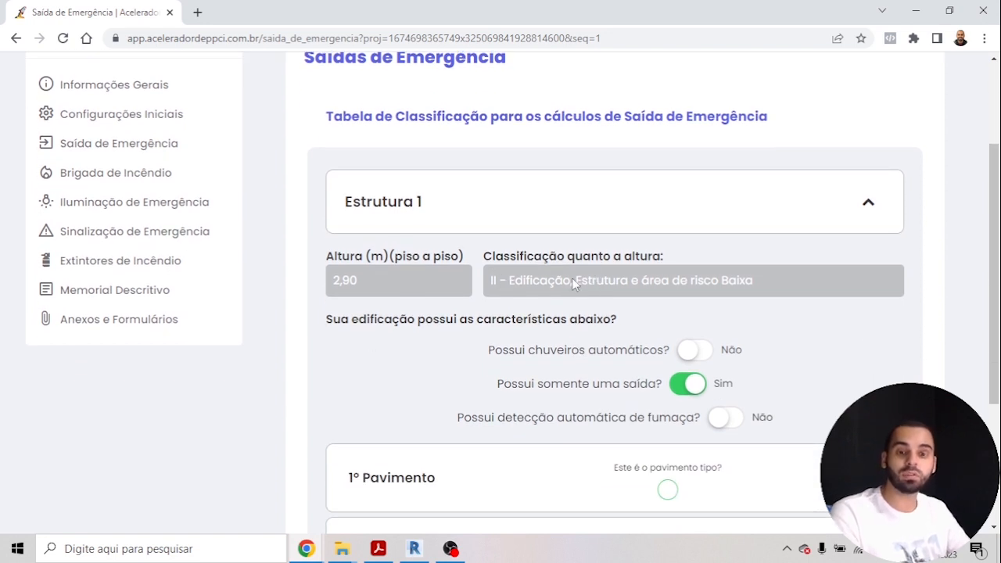
pyautogui.scroll(-1, 512, 306)
pyautogui.moveTo(399, 247); pyautogui.dragTo(639, 273)
pyautogui.click(646, 276)
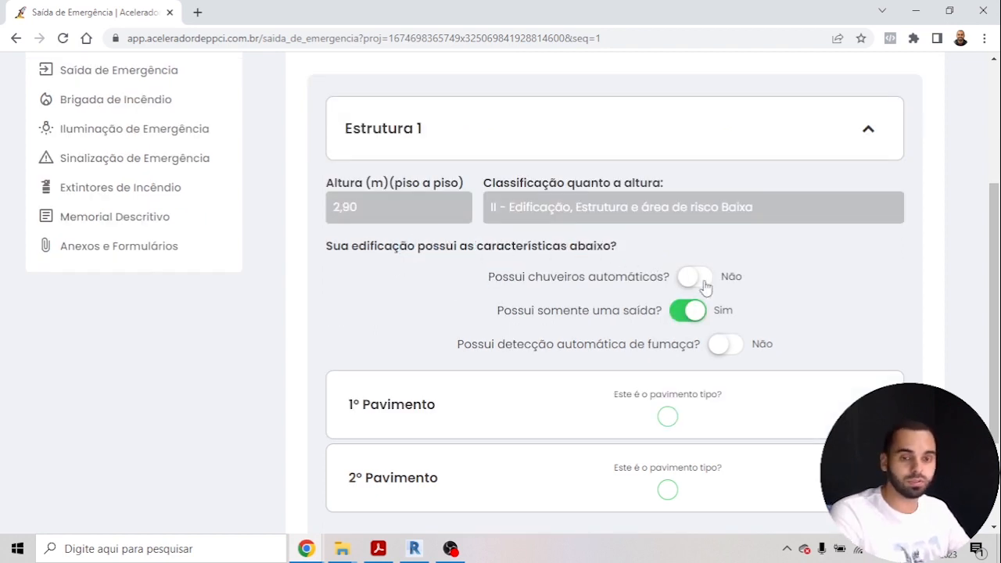
pyautogui.moveTo(532, 311); pyautogui.dragTo(626, 310)
pyautogui.click(788, 315)
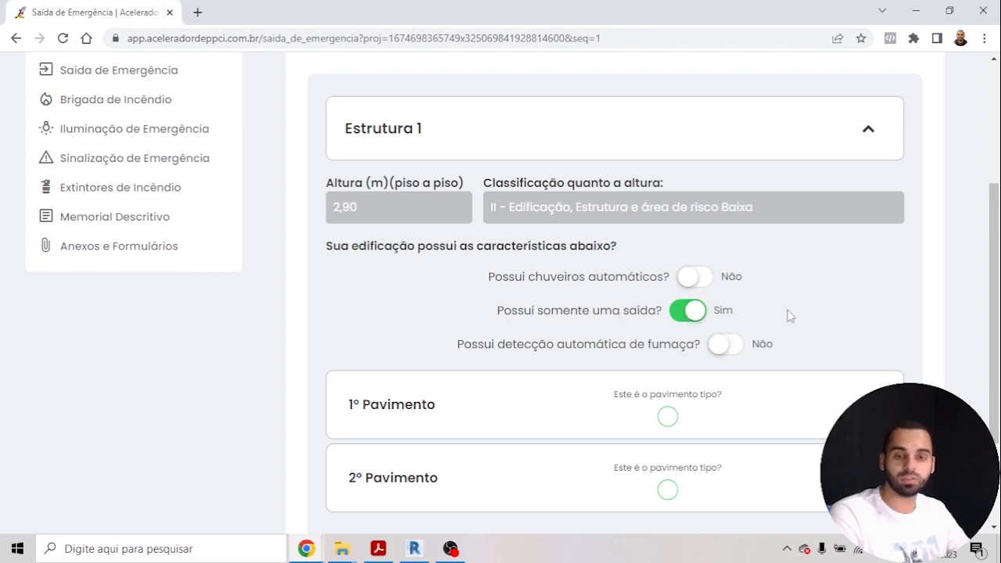
pyautogui.moveTo(505, 344); pyautogui.dragTo(619, 344)
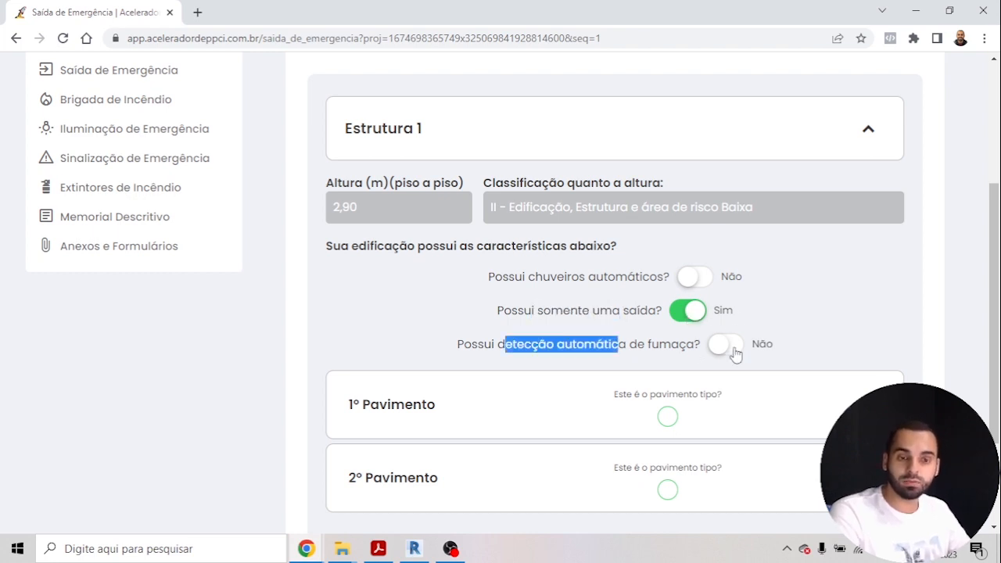
pyautogui.click(788, 331)
pyautogui.scroll(-1, 530, 355)
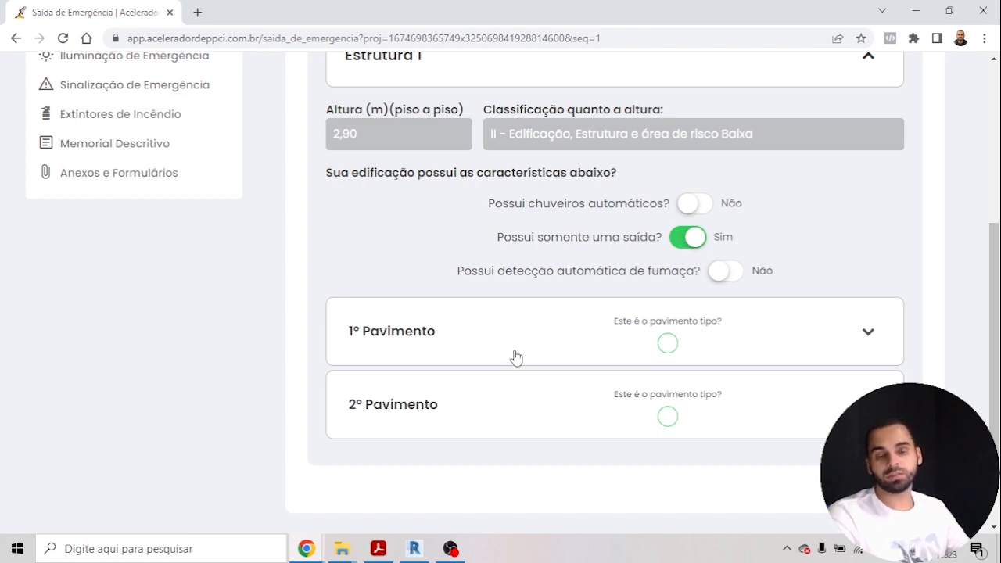
pyautogui.click(517, 355)
# Step: Review the 1º Pavimento's non-enclosed stair type and 40/30 m maximum travel distances
pyautogui.scroll(-1, 516, 340)
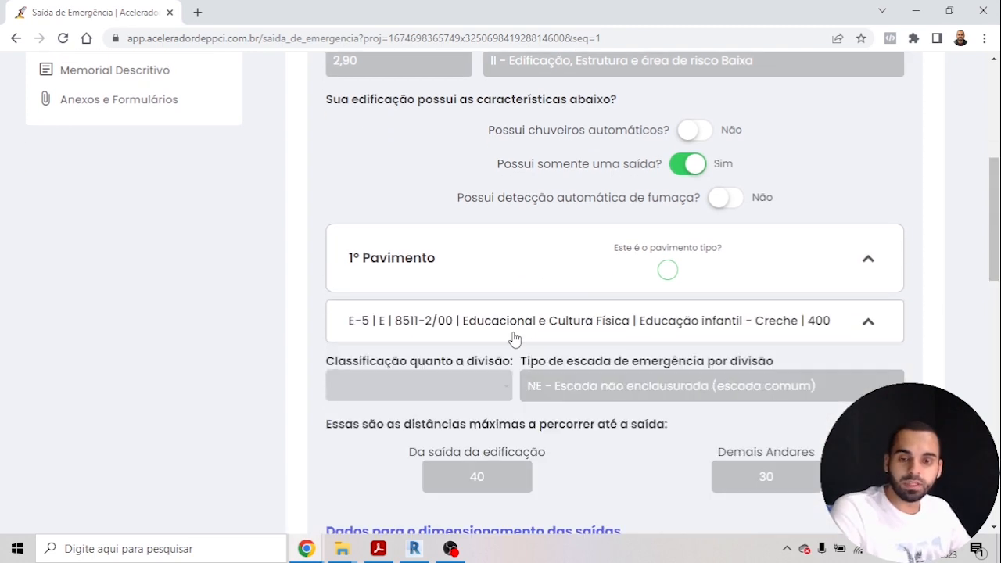
pyautogui.scroll(-1, 516, 344)
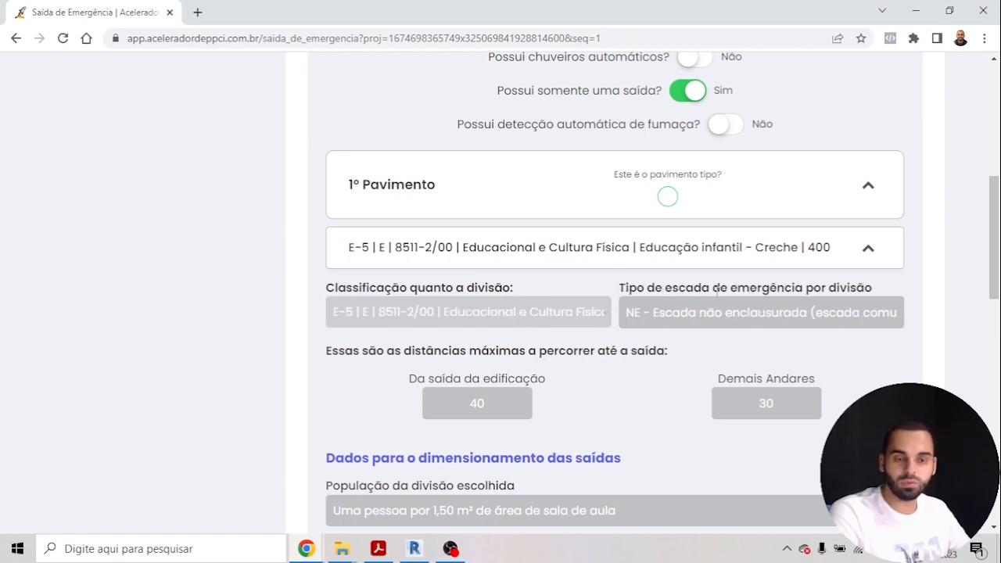
pyautogui.moveTo(756, 289); pyautogui.dragTo(799, 290)
pyautogui.click(676, 317)
pyautogui.moveTo(650, 316); pyautogui.dragTo(727, 330)
pyautogui.click(665, 355)
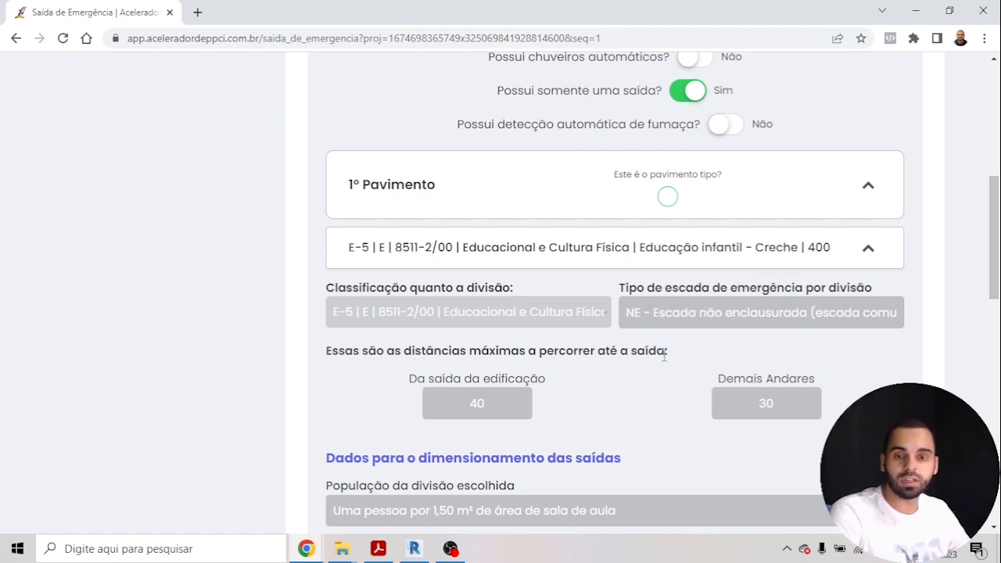
pyautogui.moveTo(390, 355); pyautogui.dragTo(629, 351)
pyautogui.doubleClick(493, 402)
pyautogui.moveTo(810, 408); pyautogui.dragTo(744, 410)
pyautogui.scroll(-2, 622, 385)
pyautogui.moveTo(381, 318); pyautogui.dragTo(591, 319)
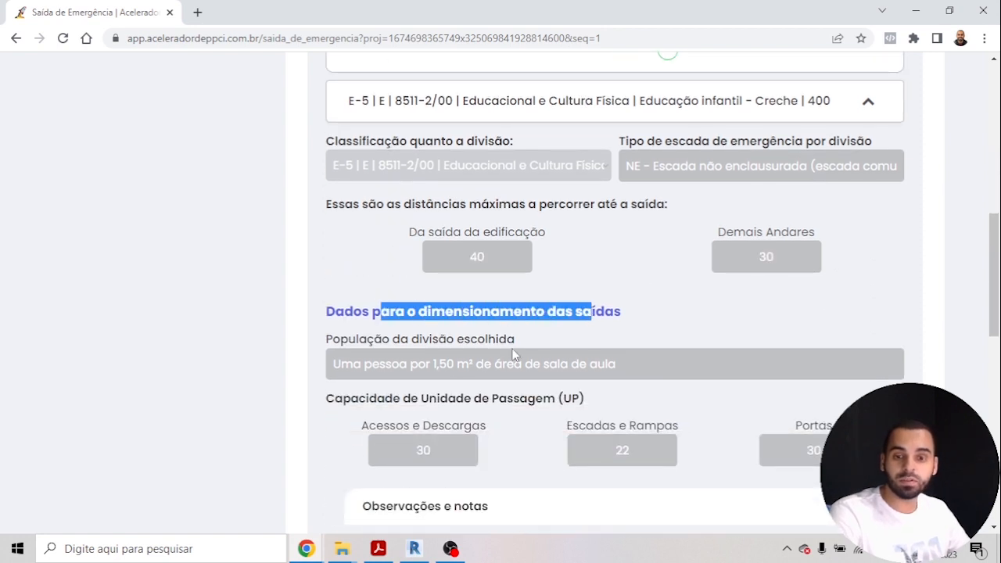
pyautogui.scroll(-2, 513, 354)
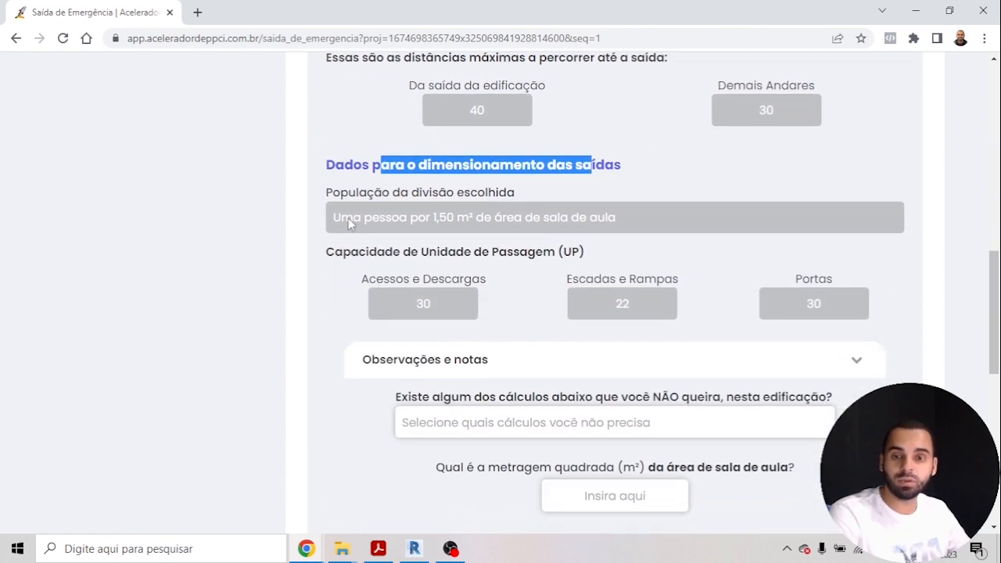
# Step: Check the 1,50 m² per person classroom rate and read the Observações e notas
pyautogui.moveTo(352, 219); pyautogui.dragTo(495, 219)
pyautogui.moveTo(407, 221); pyautogui.dragTo(521, 221)
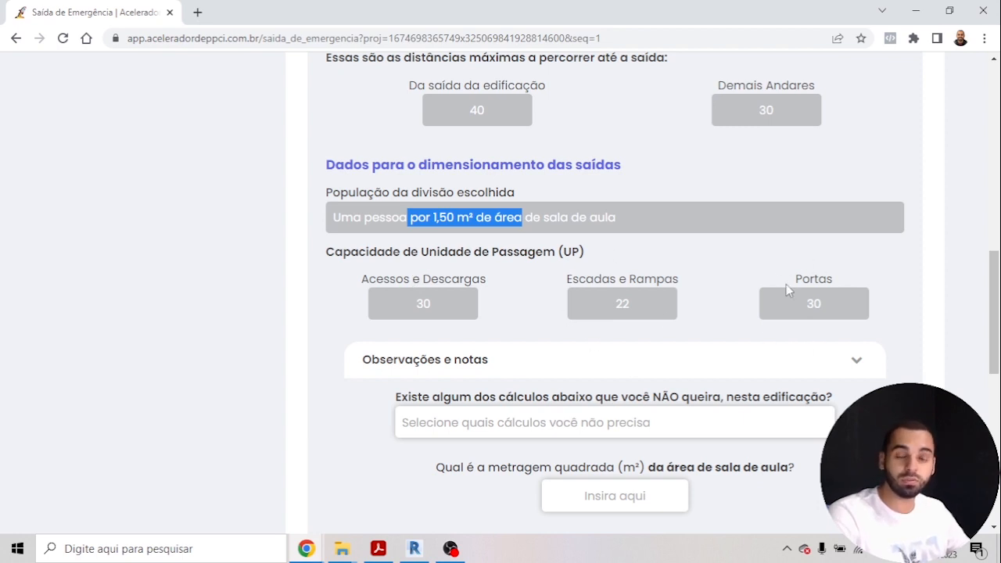
pyautogui.click(771, 358)
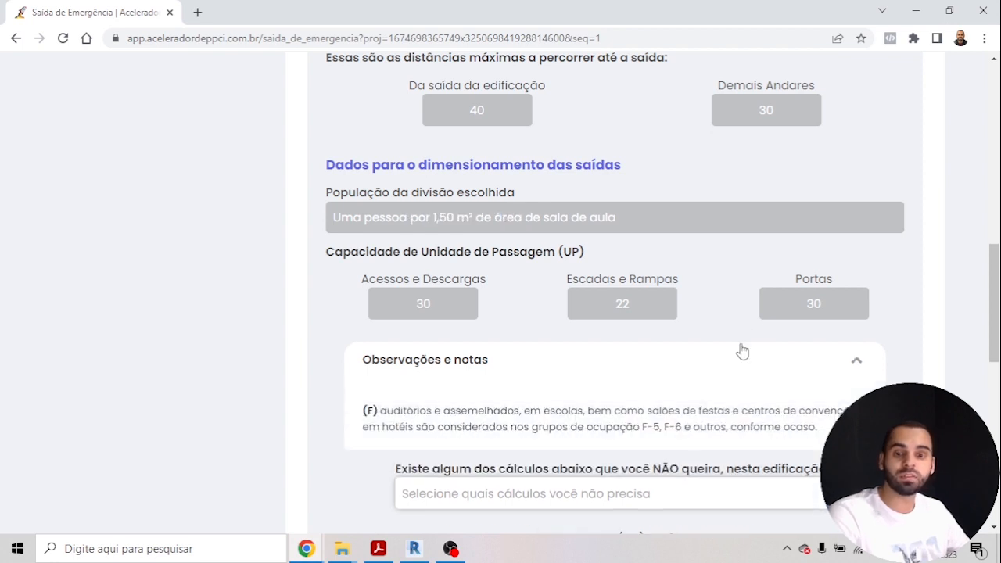
pyautogui.scroll(-2, 673, 352)
pyautogui.scroll(1, 560, 278)
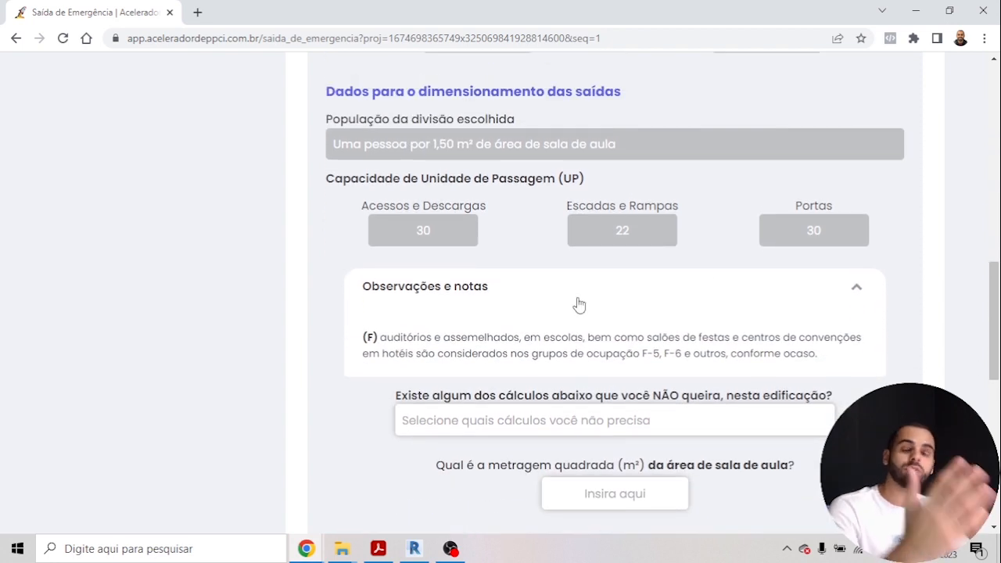
pyautogui.click(585, 291)
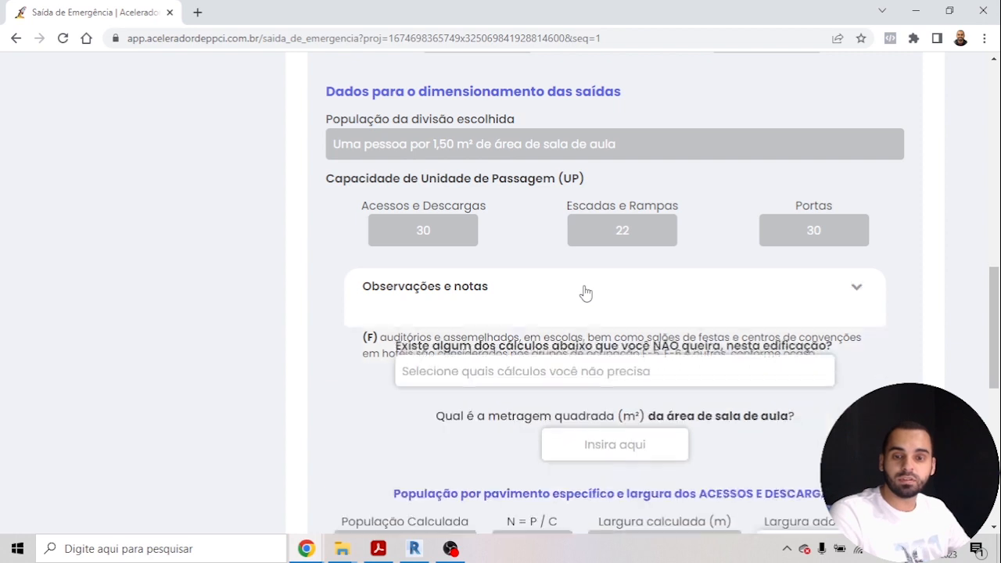
pyautogui.scroll(-2, 878, 307)
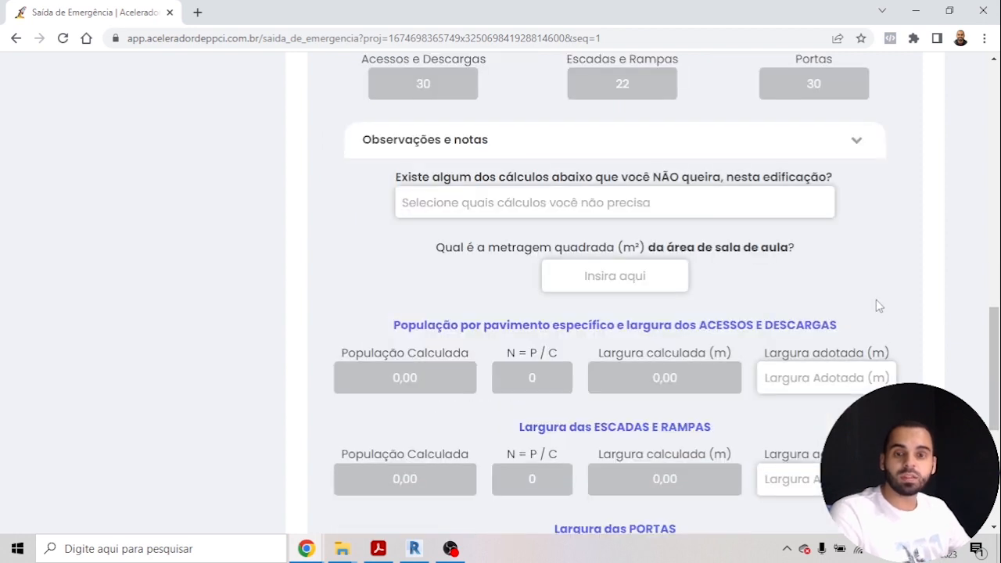
# Step: Choose 'Desejo o cálculo de todos' so every exit width is calculated
pyautogui.click(645, 205)
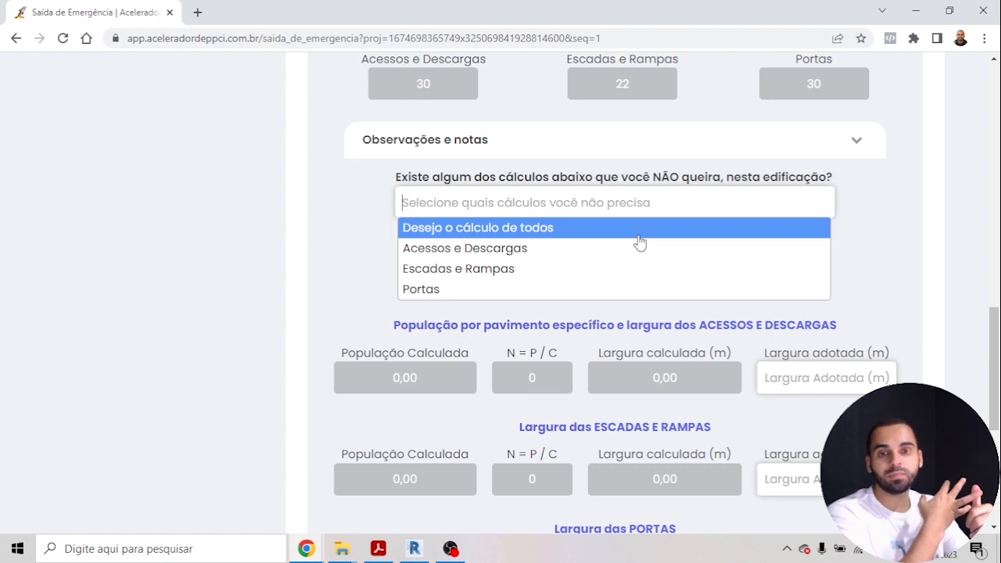
pyautogui.click(637, 232)
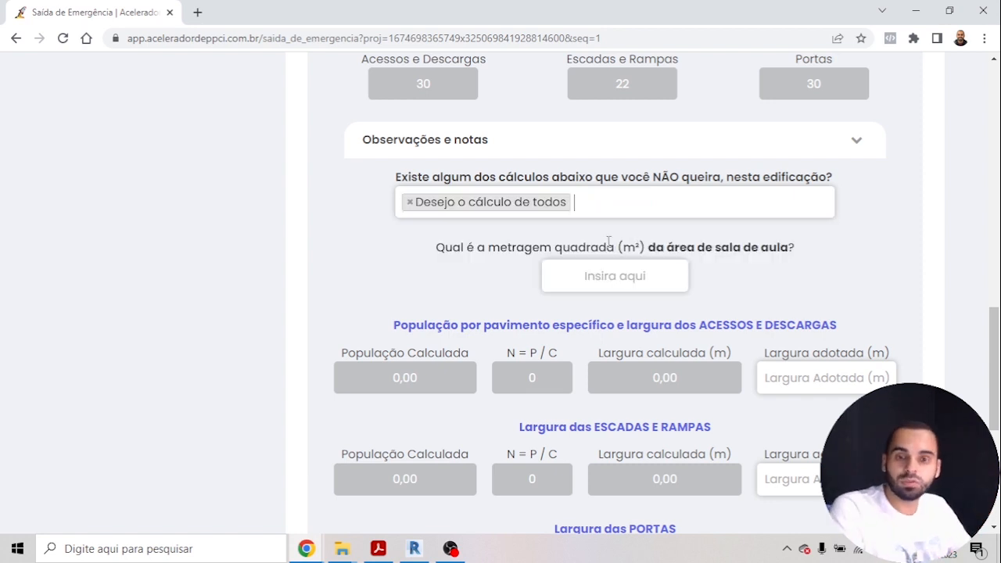
pyautogui.moveTo(500, 249); pyautogui.dragTo(760, 248)
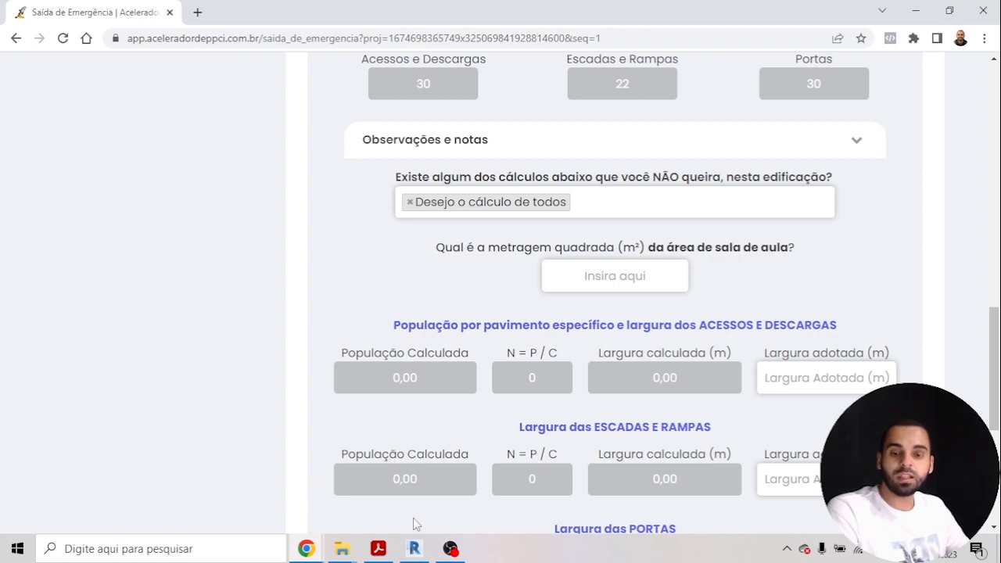
# Step: Open the 01 - Térreo floor plan in Revit for reference
pyautogui.click(414, 548)
pyautogui.doubleClick(899, 174)
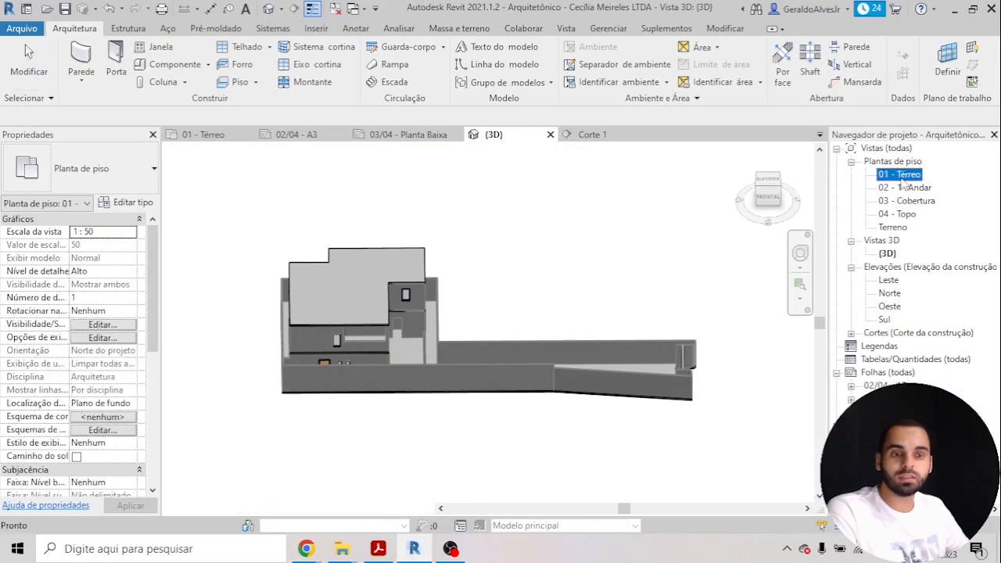
pyautogui.scroll(5, 327, 361)
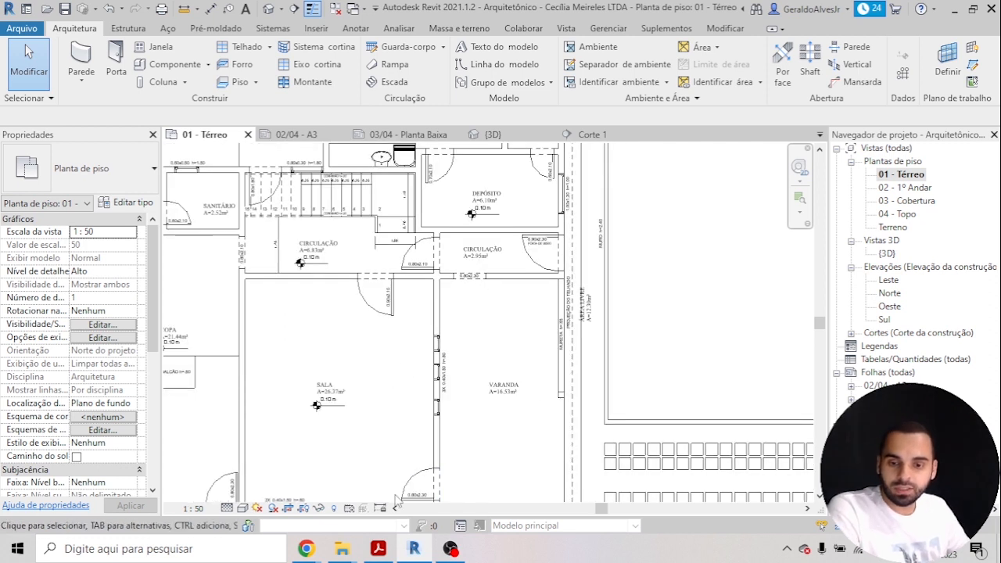
# Step: Enter a classroom area of 40 m² in the PPCI exit calculation
pyautogui.hotkey('alt', 'Tab')
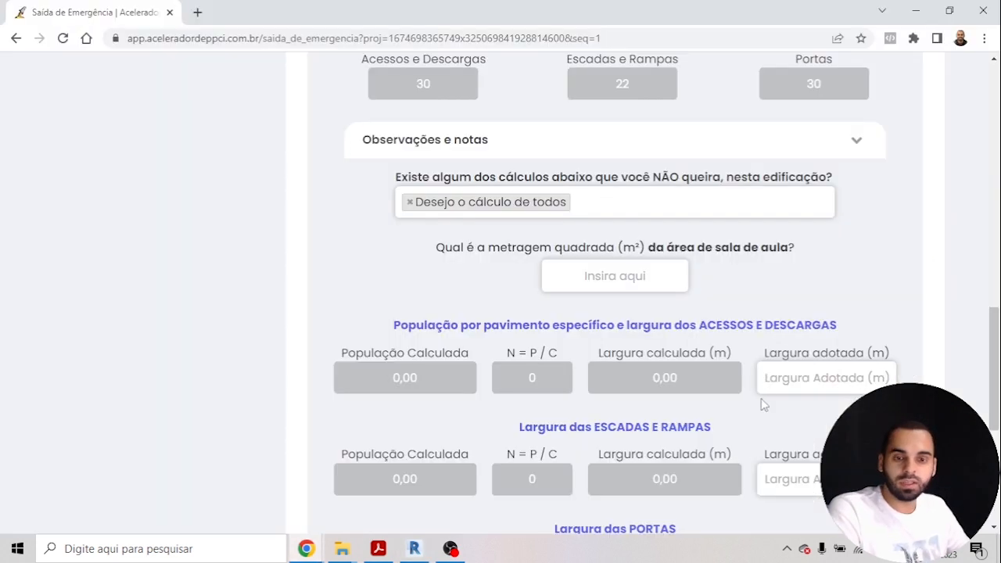
pyautogui.click(652, 279)
pyautogui.write('75')
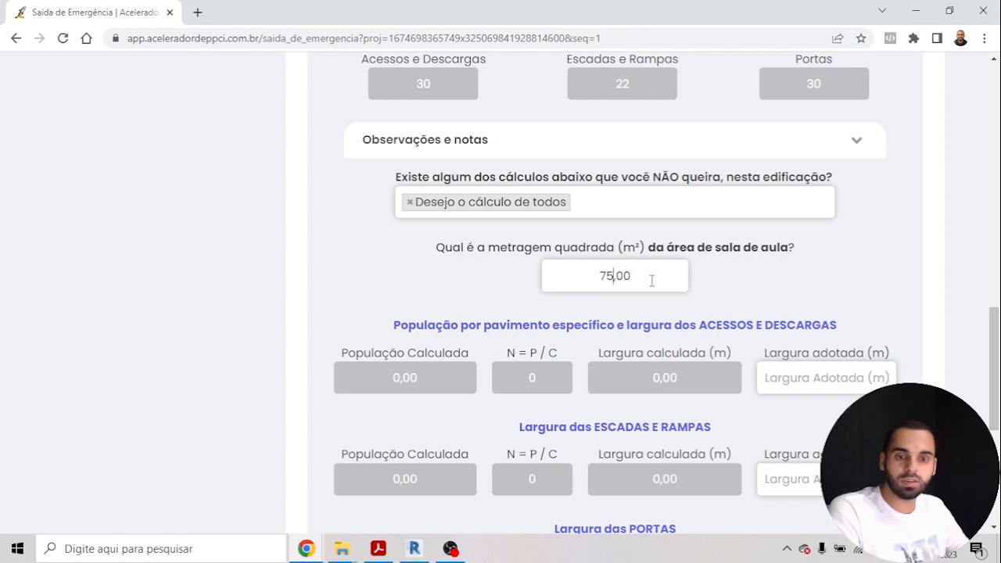
pyautogui.scroll(-1, 714, 279)
pyautogui.moveTo(633, 202); pyautogui.dragTo(587, 201)
pyautogui.write('40')
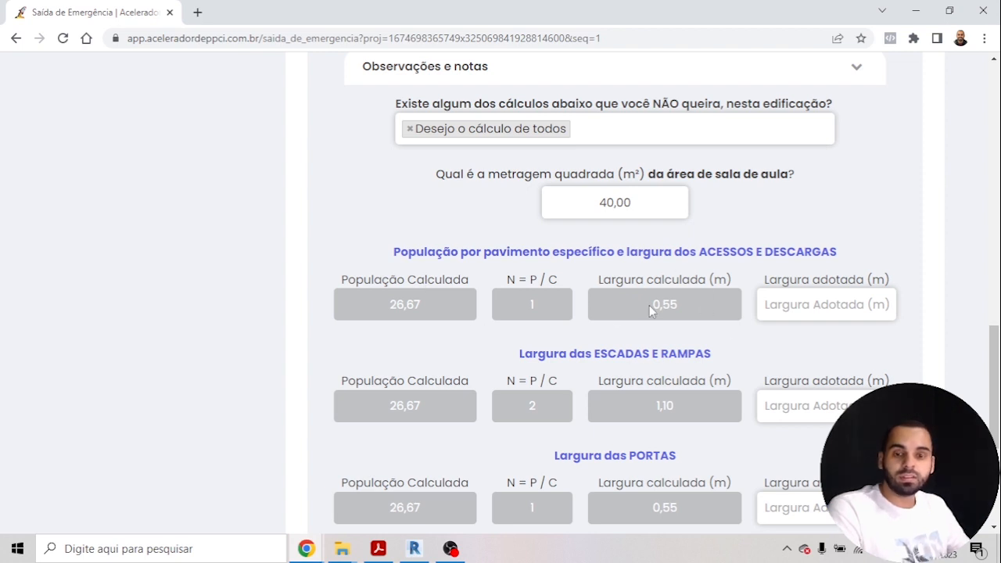
# Step: Review the results: 26,67 people, UP capacities 30/22/30 and widths 0,55/1,10/0,55 m
pyautogui.moveTo(587, 353); pyautogui.dragTo(679, 355)
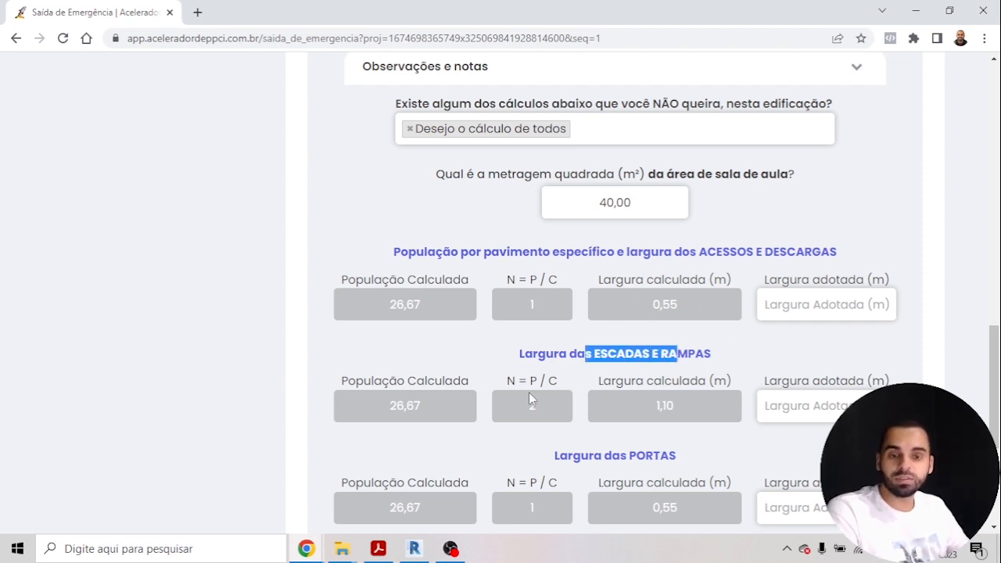
pyautogui.scroll(2, 538, 429)
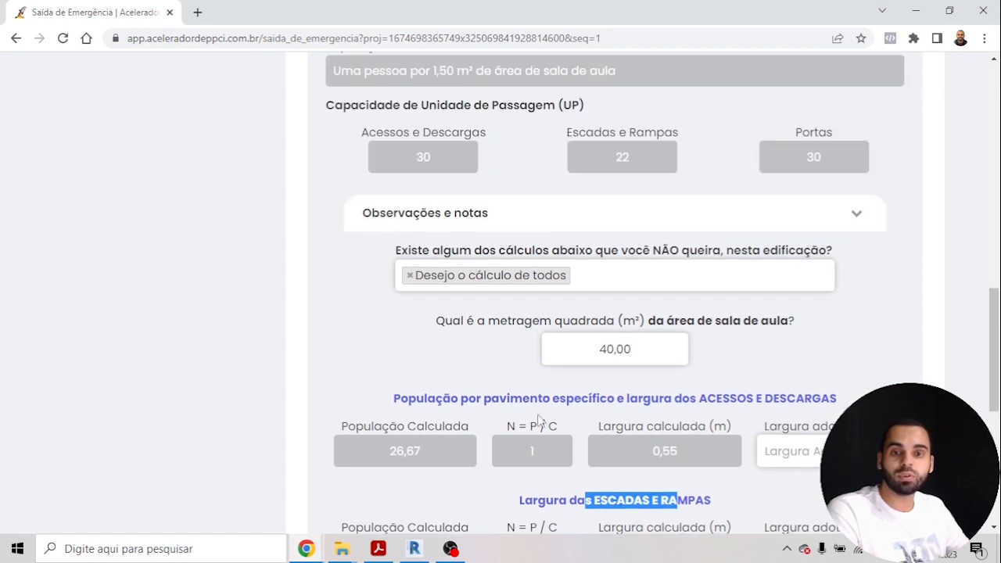
pyautogui.doubleClick(649, 156)
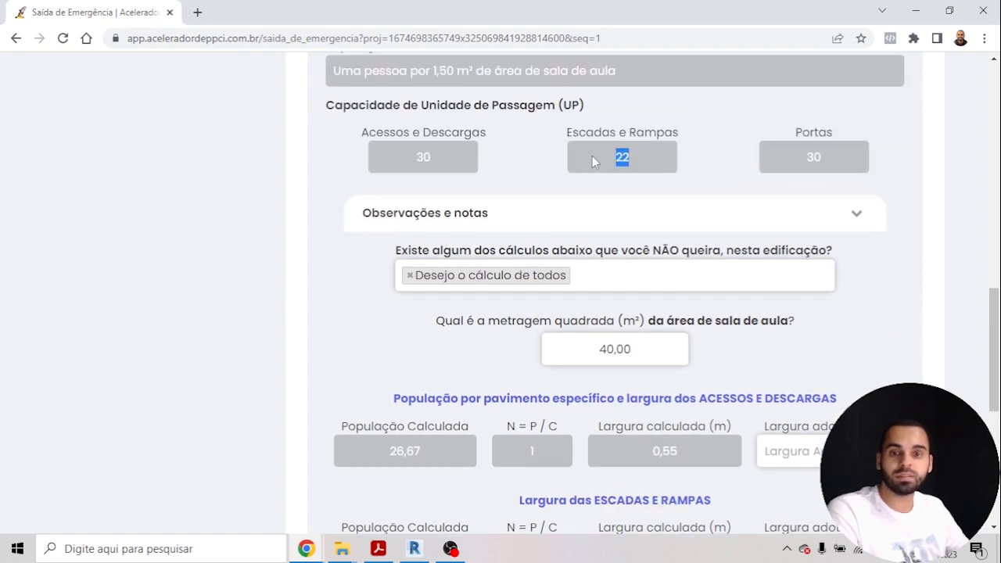
pyautogui.scroll(1, 422, 234)
pyautogui.doubleClick(430, 233)
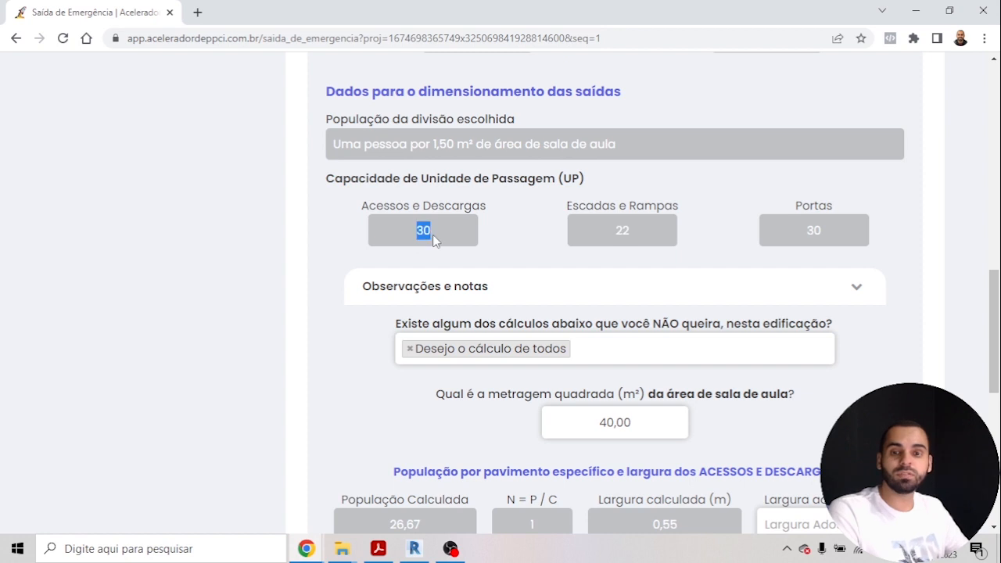
pyautogui.doubleClick(812, 230)
pyautogui.scroll(-5, 860, 305)
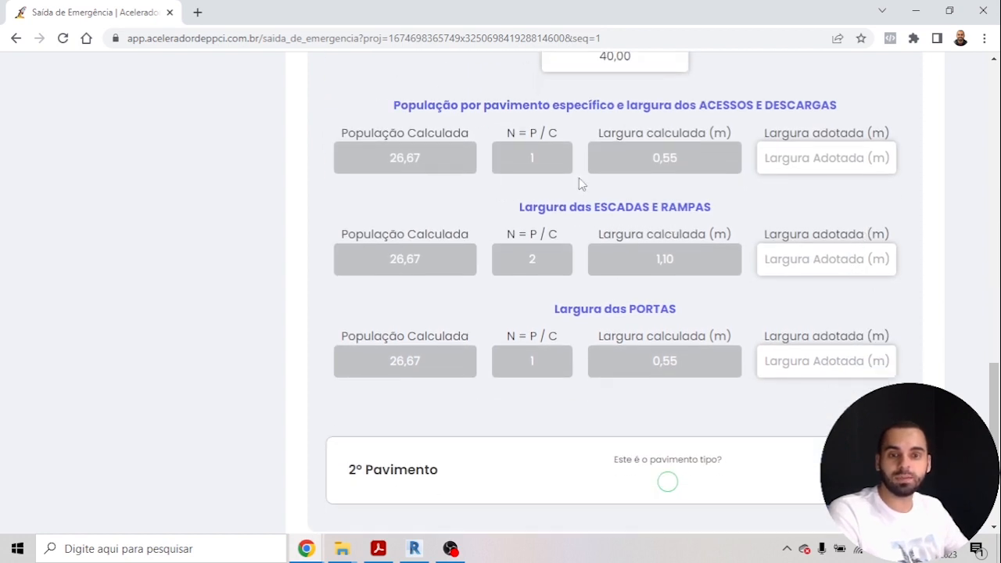
pyautogui.moveTo(670, 158); pyautogui.dragTo(662, 162)
pyautogui.doubleClick(538, 361)
pyautogui.click(668, 365)
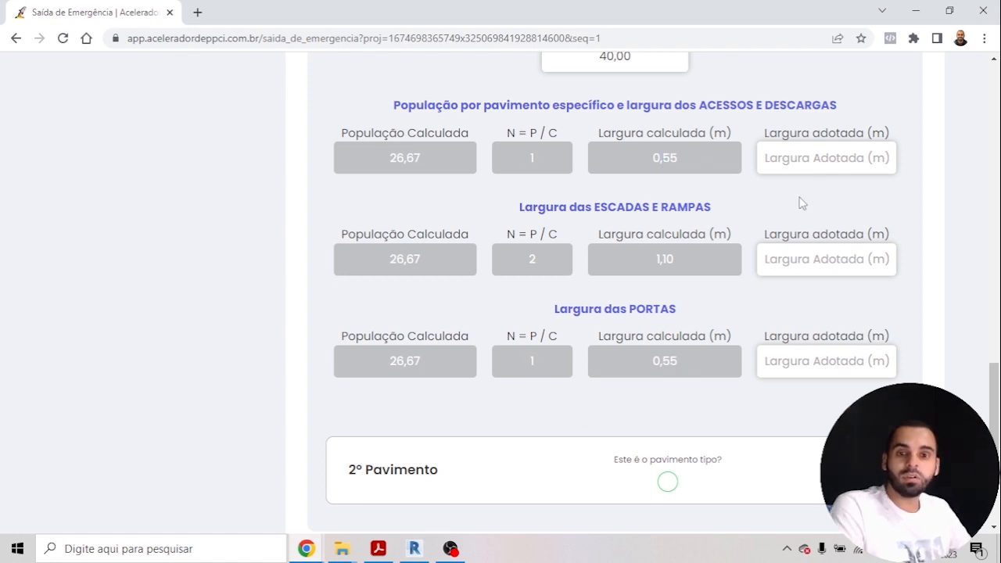
pyautogui.scroll(1, 802, 202)
# Step: Set the adopted access width to 1,1 m
pyautogui.click(823, 238)
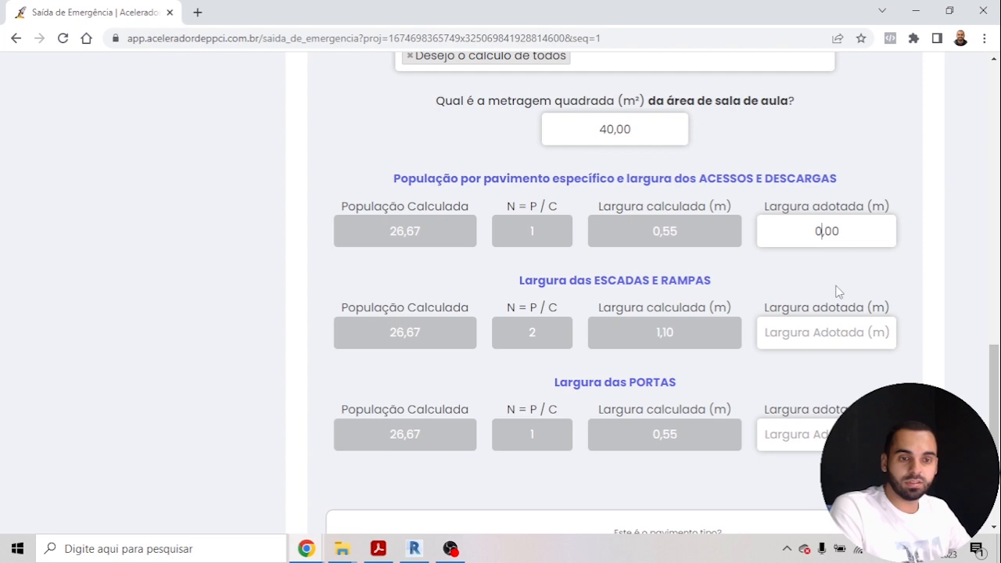
pyautogui.press('BackSpace')
pyautogui.write('1,1')
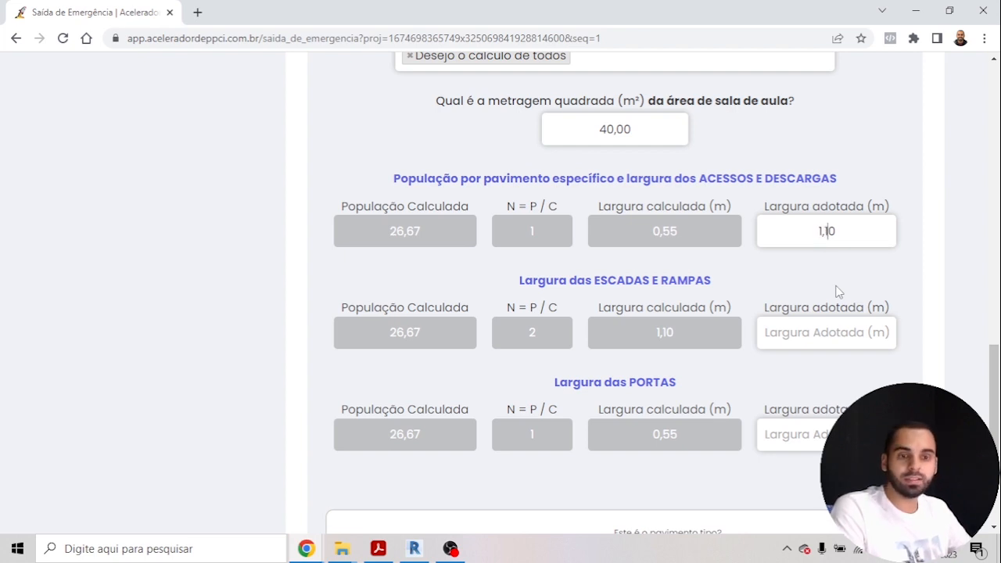
pyautogui.click(820, 334)
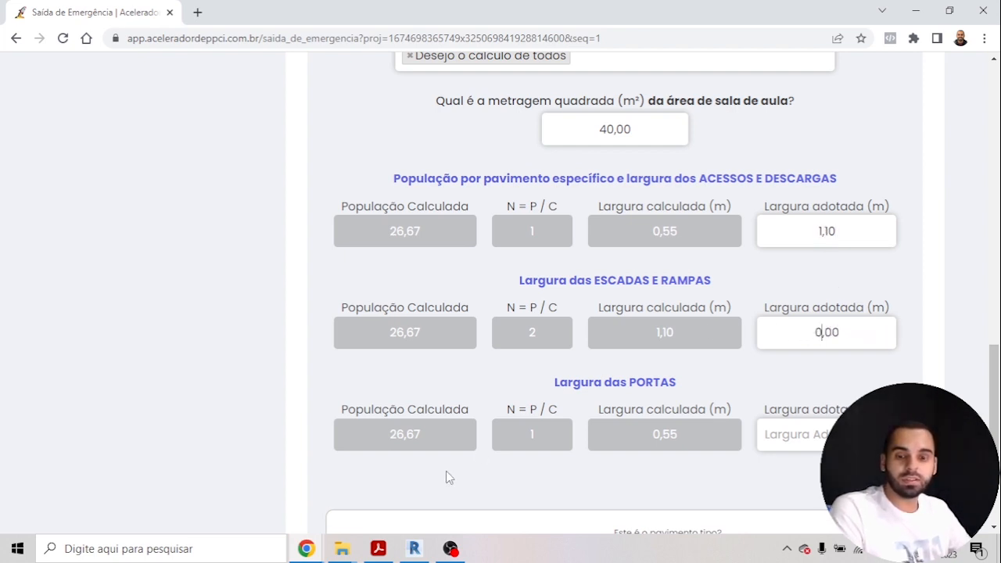
pyautogui.click(414, 548)
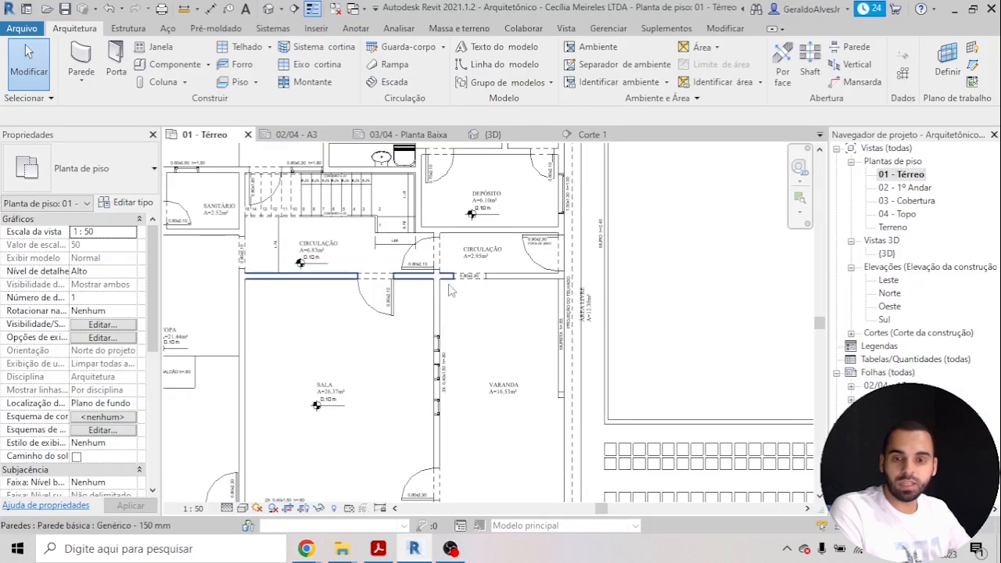
# Step: Enter 1,10 as the adopted width for stairs and ramps
pyautogui.scroll(5, 399, 288)
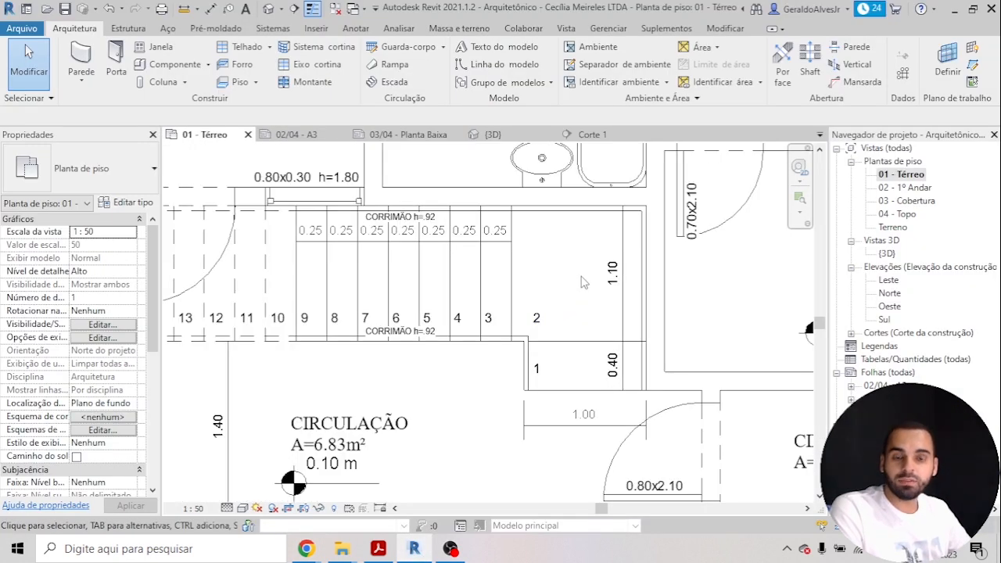
pyautogui.moveTo(539, 283); pyautogui.dragTo(608, 313, button='middle')
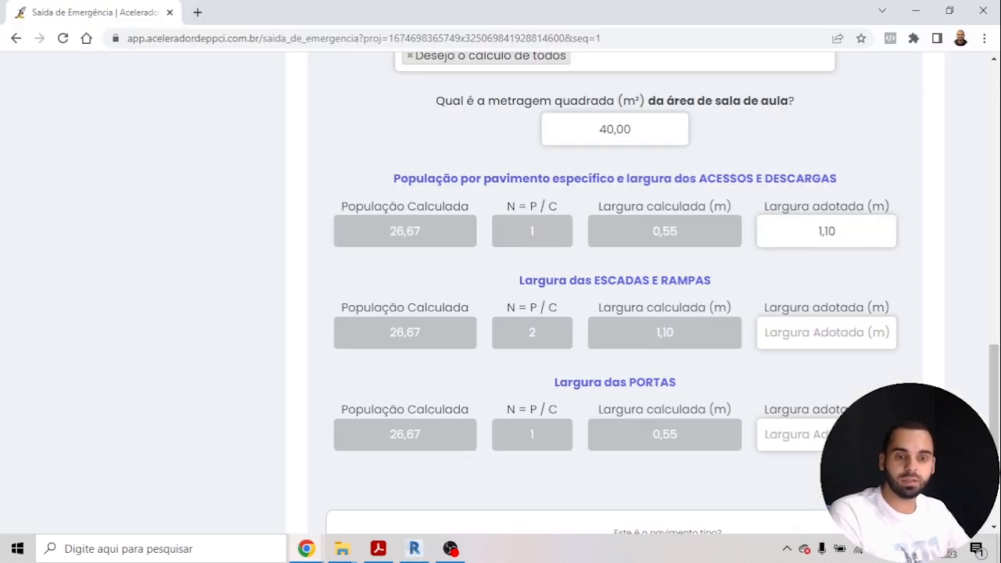
pyautogui.click(809, 333)
pyautogui.write('1,10')
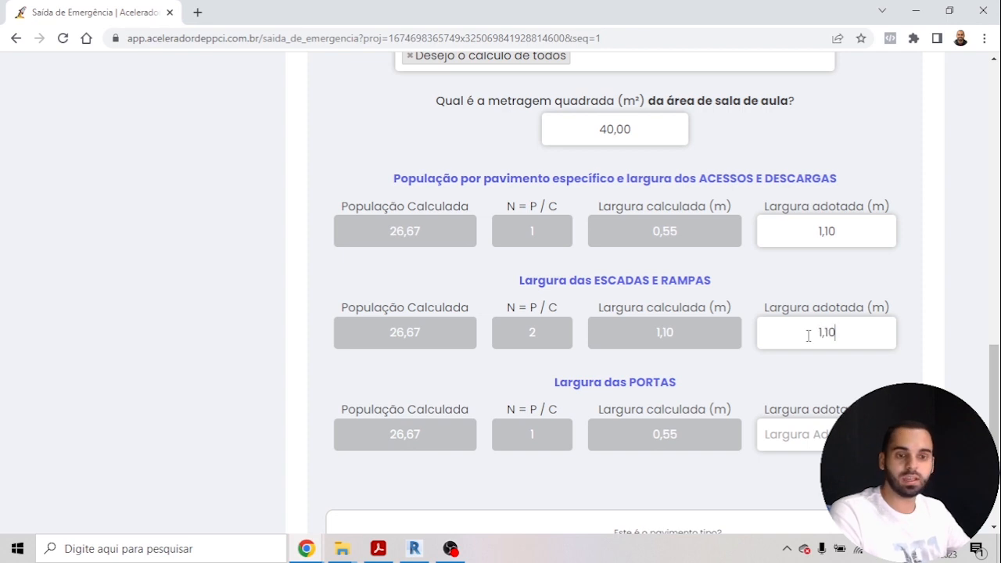
# Step: Pan and zoom the Revit plan to check stair and veranda gate widths, then return to the form
pyautogui.click(415, 546)
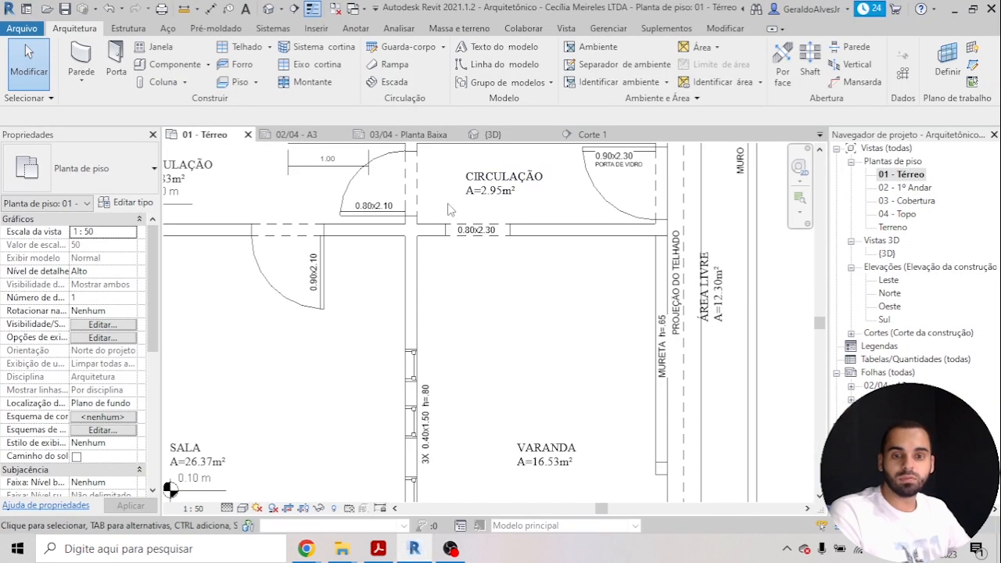
pyautogui.moveTo(552, 286); pyautogui.dragTo(481, 169, button='middle')
pyautogui.moveTo(488, 215); pyautogui.dragTo(503, 309, button='middle')
pyautogui.scroll(1, 503, 310)
pyautogui.moveTo(409, 197); pyautogui.dragTo(409, 284, button='middle')
pyautogui.moveTo(602, 434); pyautogui.dragTo(353, 304, button='middle')
pyautogui.scroll(-3, 509, 279)
pyautogui.scroll(3, 527, 340)
pyautogui.scroll(-2, 560, 287)
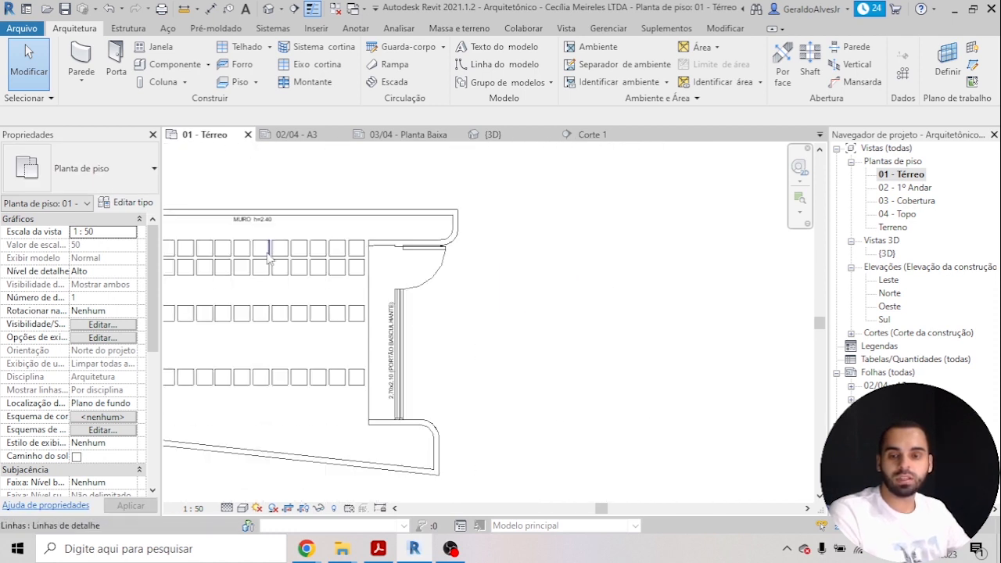
pyautogui.scroll(-2, 207, 290)
pyautogui.hotkey('alt', 'Tab')
# Step: Collapse the 1º Pavimento details and mark it as the pavimento tipo
pyautogui.scroll(-3, 576, 344)
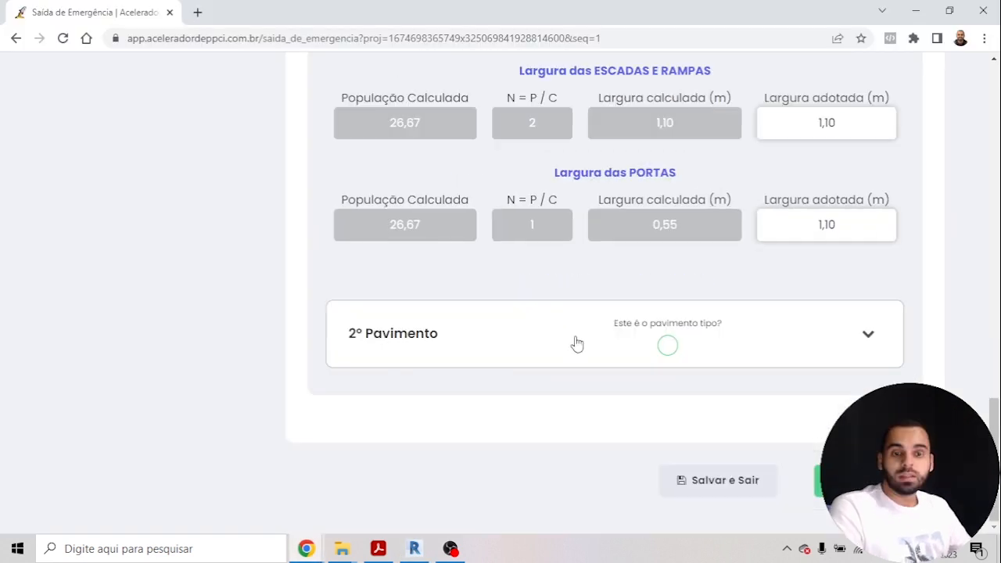
pyautogui.scroll(4, 641, 357)
pyautogui.scroll(8, 641, 357)
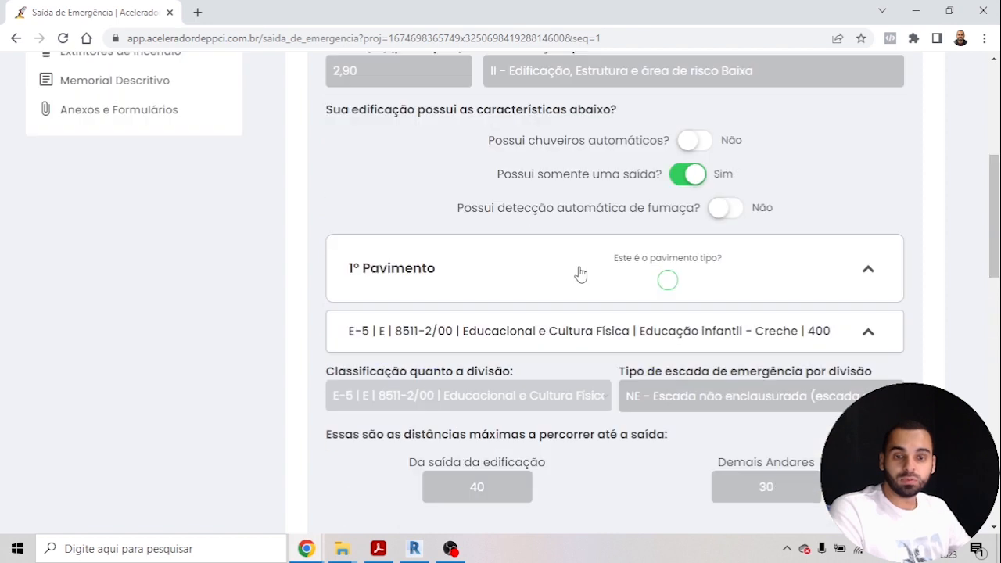
pyautogui.click(571, 282)
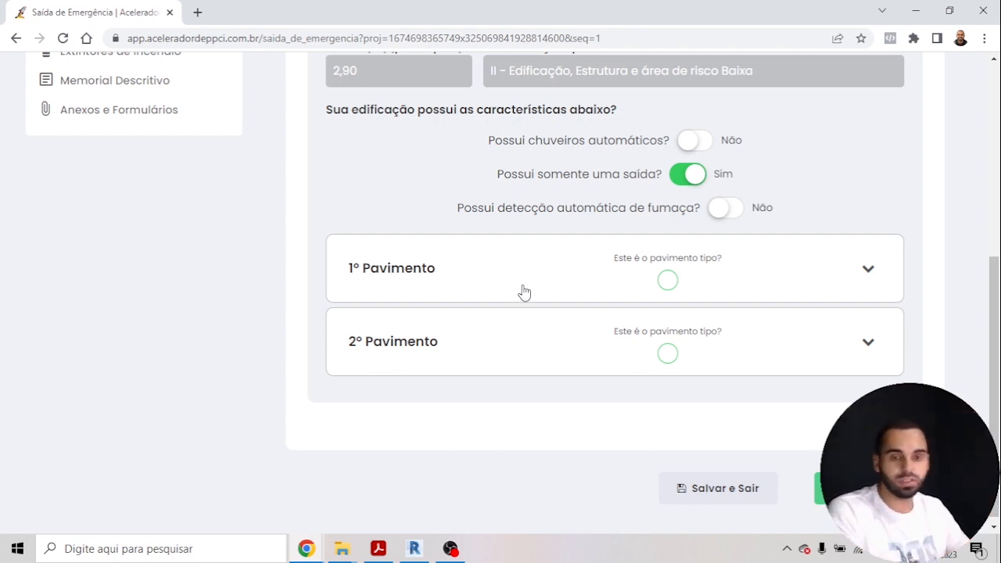
pyautogui.click(668, 282)
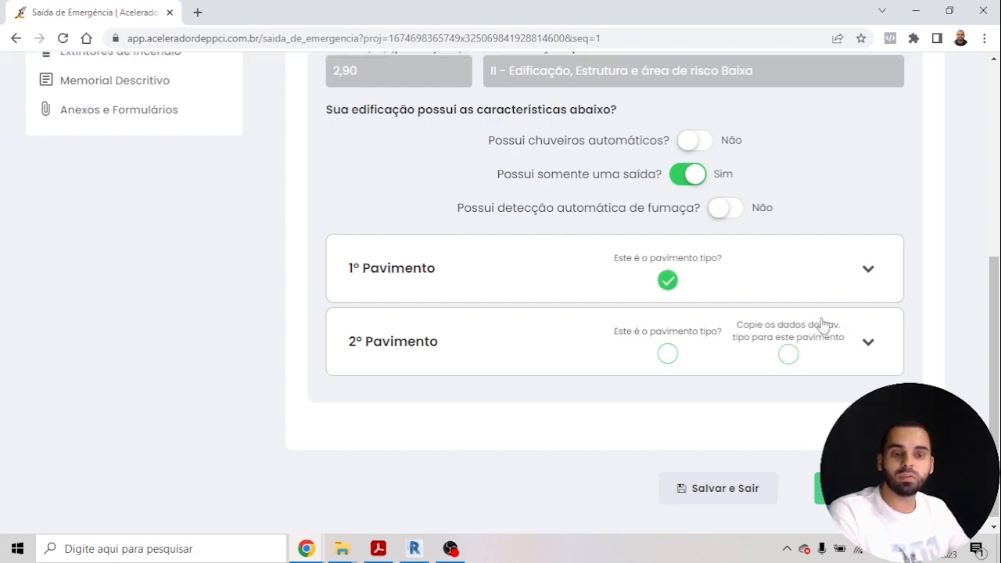
# Step: Unmark pavimento tipo, then give 2º Pavimento's E-5 classroom 25 m² with all widths calculated
pyautogui.click(666, 279)
pyautogui.click(539, 356)
pyautogui.scroll(-1, 544, 358)
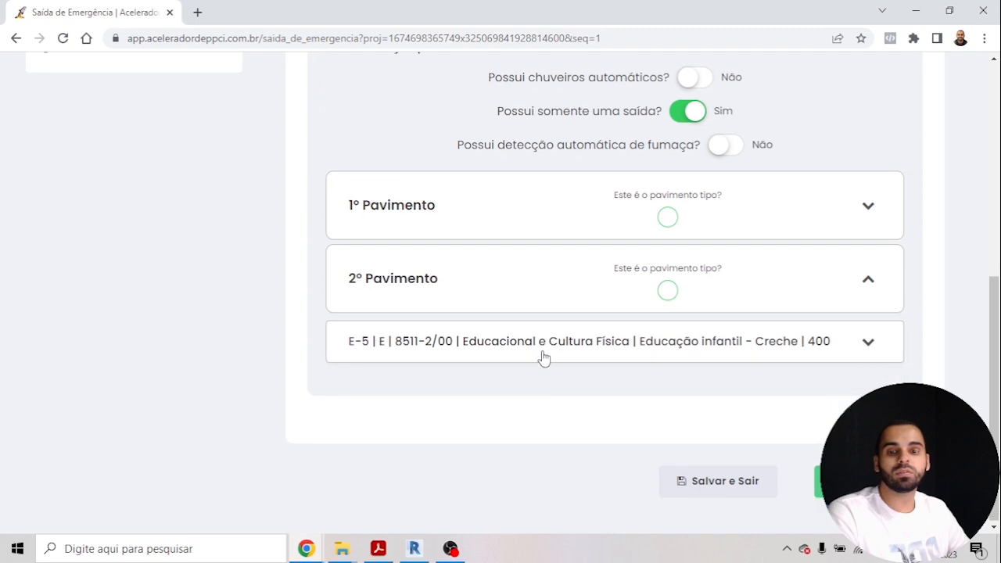
pyautogui.click(559, 350)
pyautogui.click(550, 306)
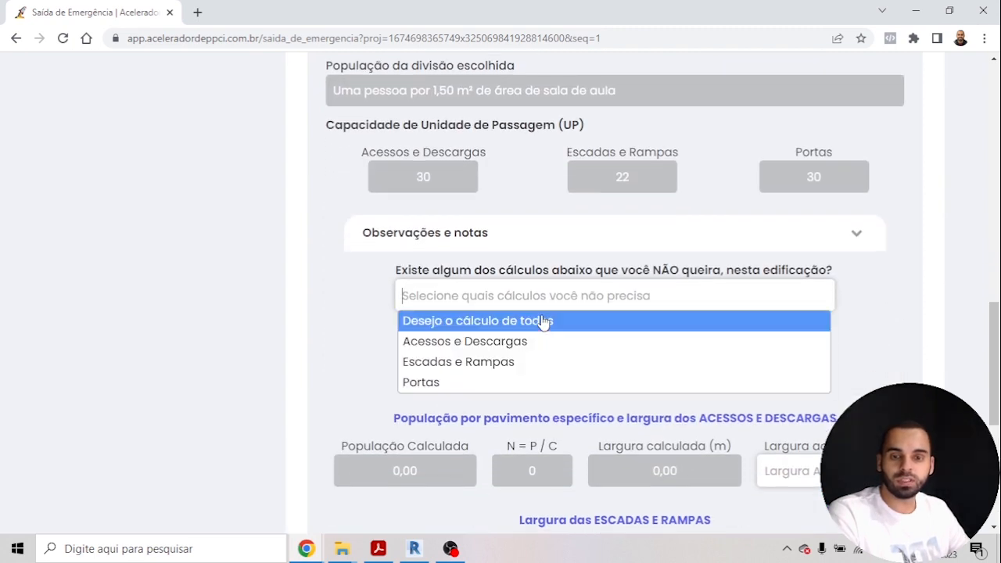
pyautogui.click(543, 322)
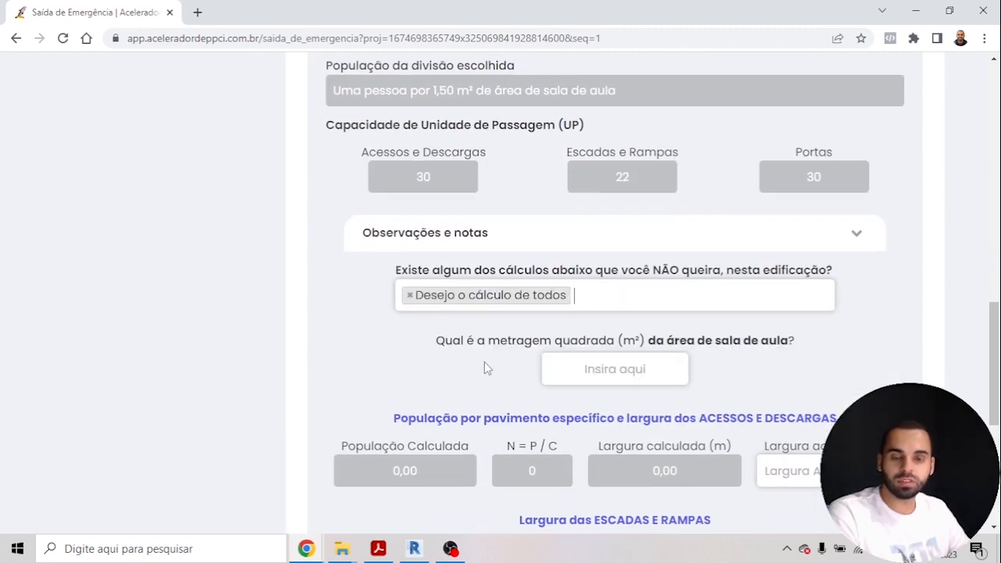
pyautogui.scroll(-1, 500, 360)
pyautogui.click(612, 295)
pyautogui.write('25')
pyautogui.click(485, 298)
# Step: Enter adopted widths of 1,10 for accesses and stairs, with 0,80 for doors
pyautogui.scroll(-2, 487, 301)
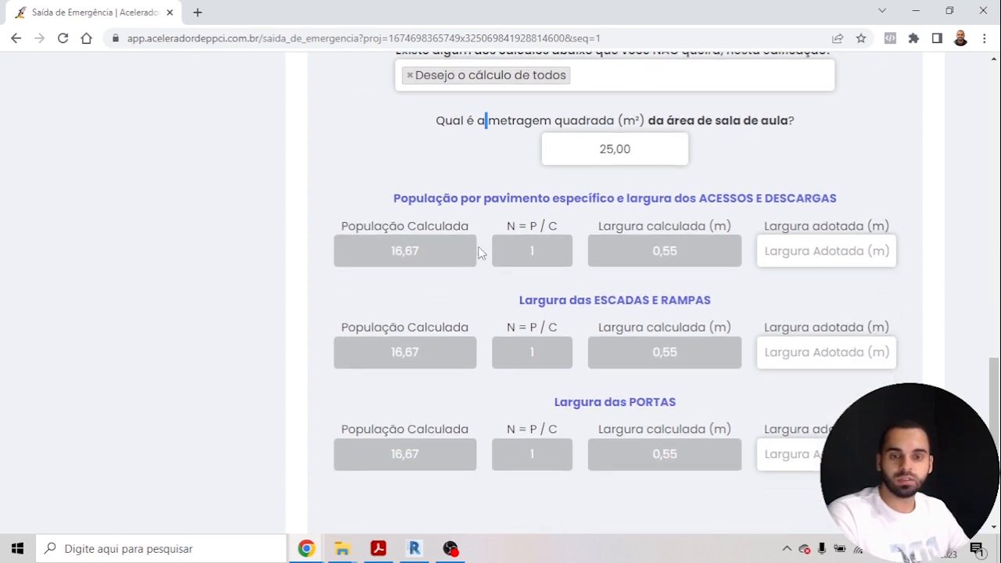
pyautogui.click(782, 251)
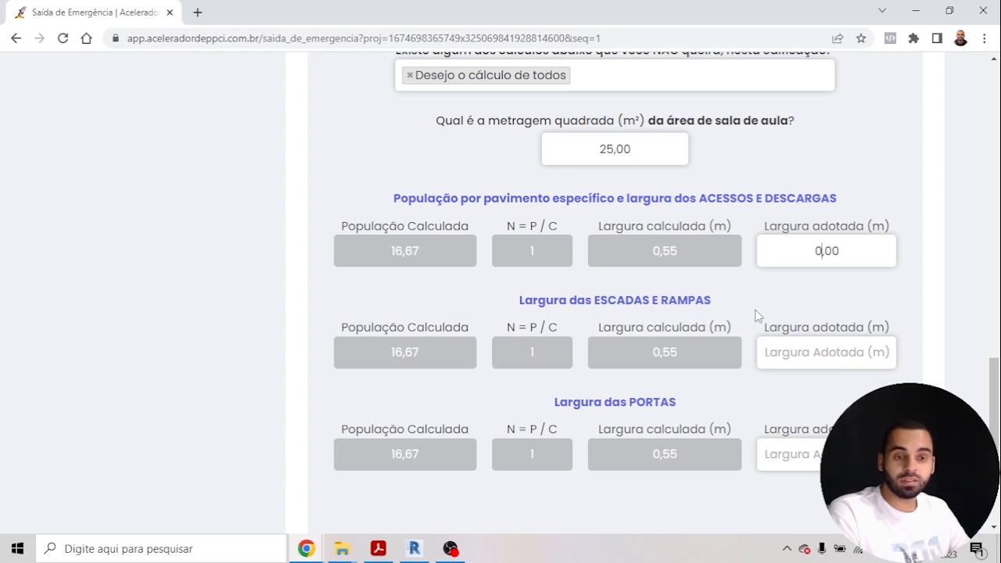
pyautogui.write('110')
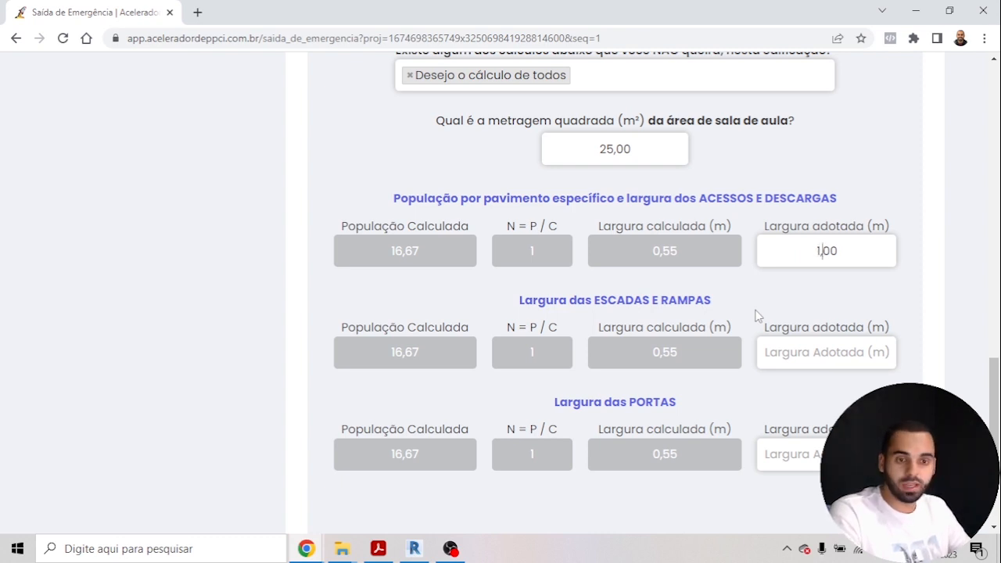
pyautogui.click(796, 351)
pyautogui.write('110')
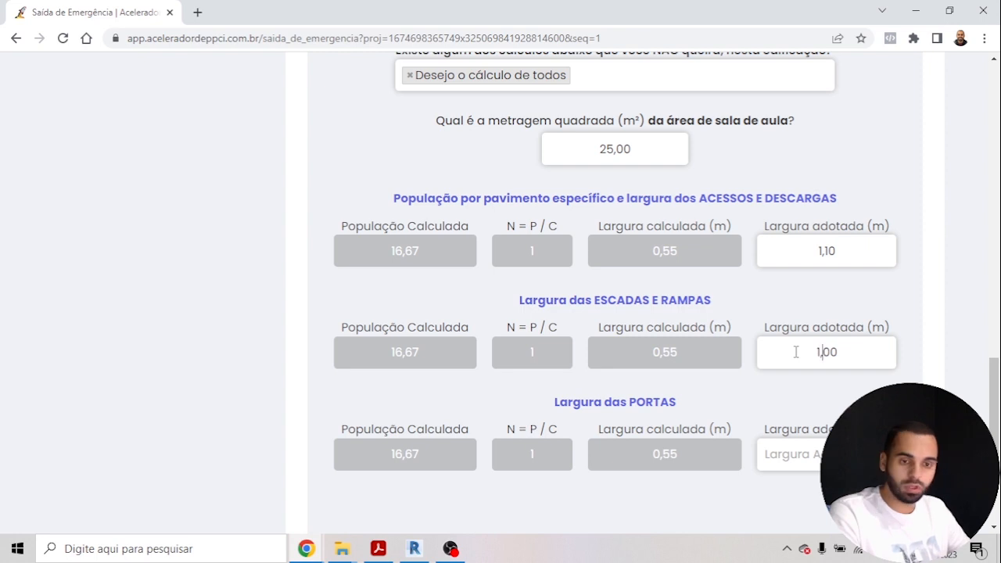
pyautogui.click(816, 451)
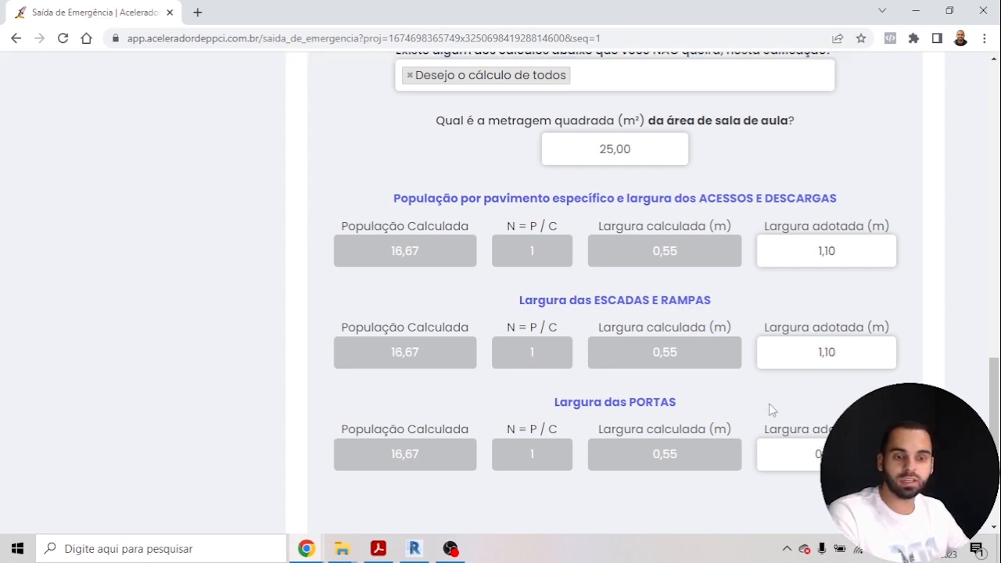
pyautogui.scroll(-2, 770, 402)
# Step: Save the emergency-exit data and set the brigade calculation to per compartment
pyautogui.click(869, 480)
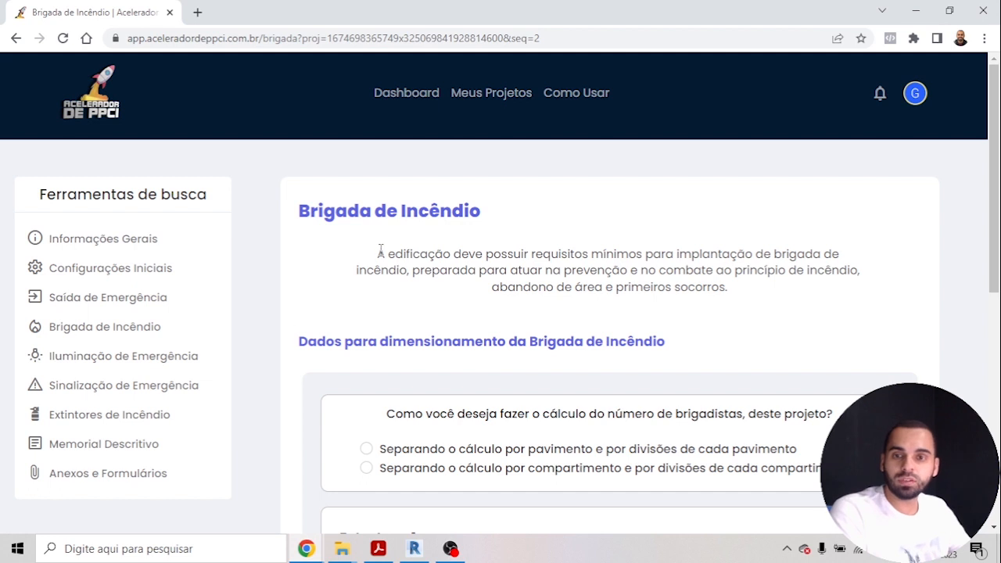
pyautogui.scroll(-1, 469, 273)
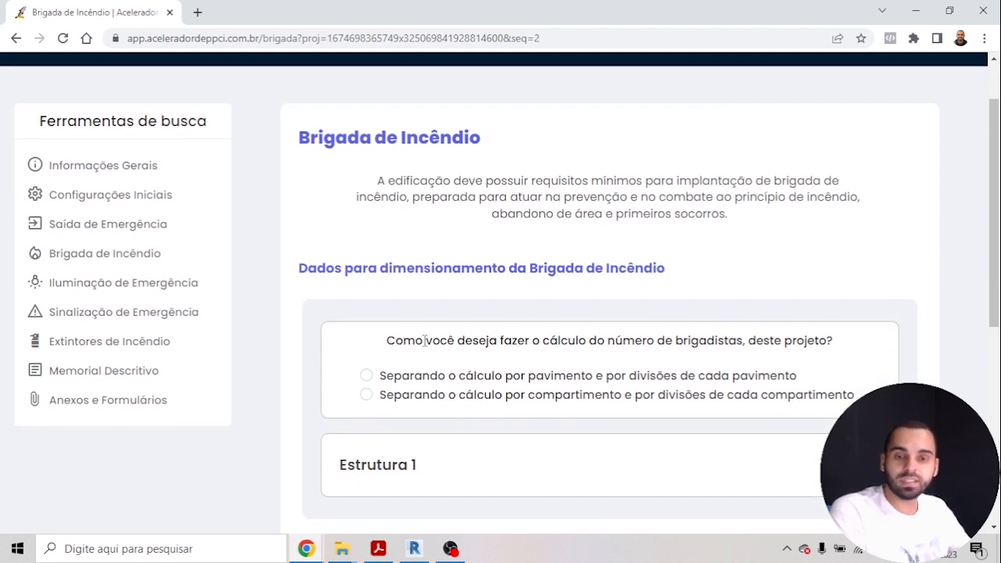
pyautogui.moveTo(424, 340); pyautogui.dragTo(535, 343)
pyautogui.click(555, 343)
pyautogui.moveTo(456, 342); pyautogui.dragTo(807, 341)
pyautogui.click(778, 342)
pyautogui.scroll(-1, 424, 312)
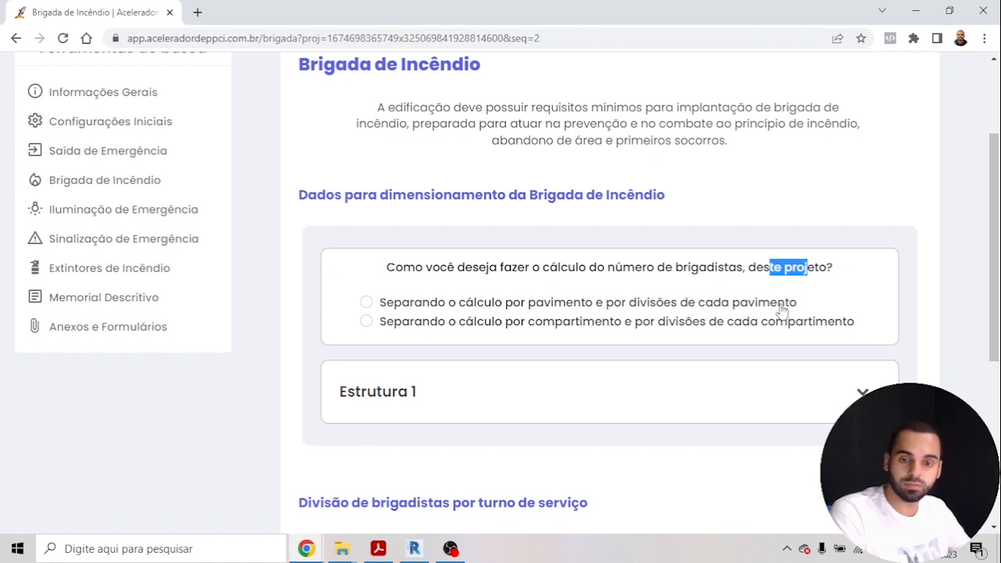
pyautogui.click(531, 322)
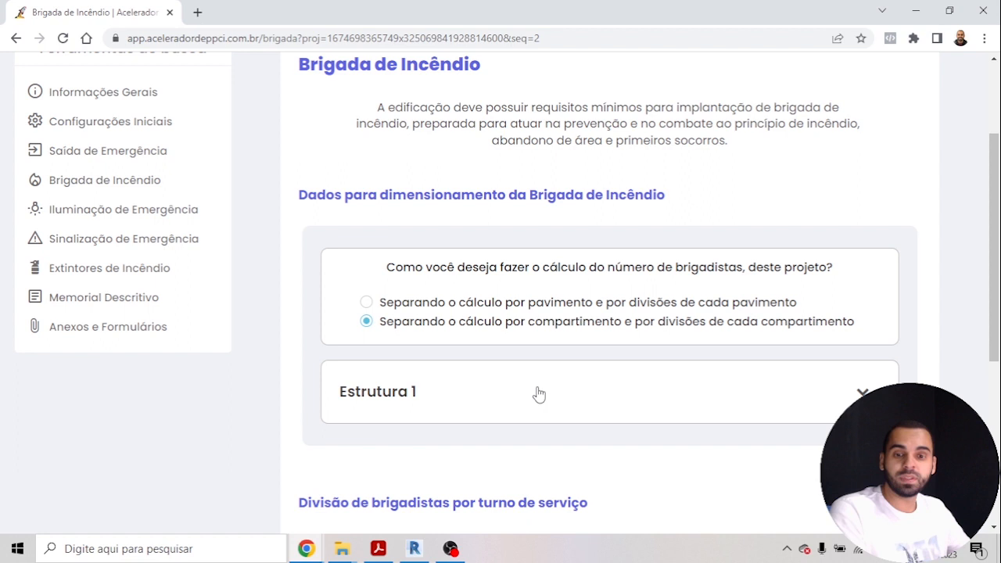
pyautogui.scroll(-1, 574, 368)
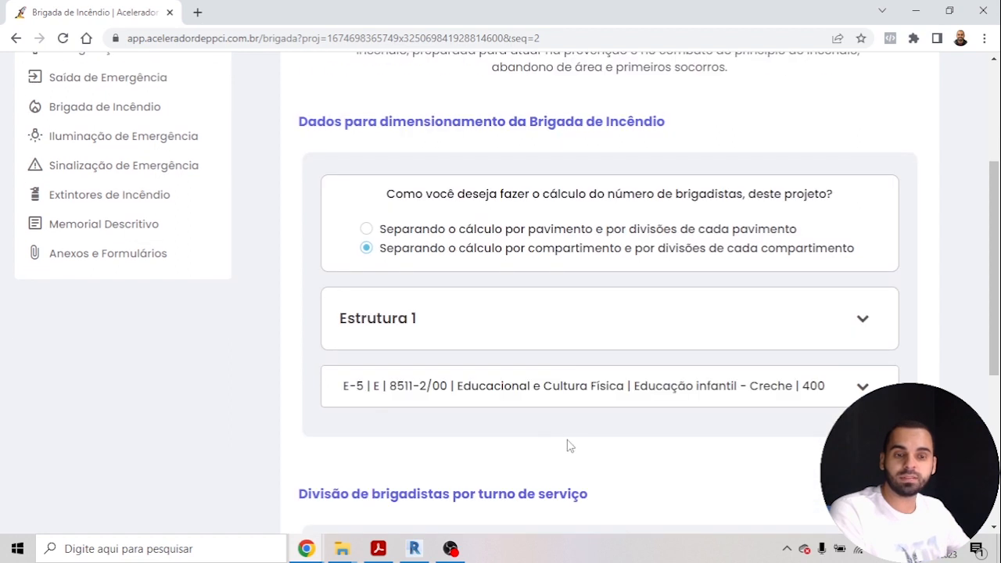
pyautogui.click(474, 230)
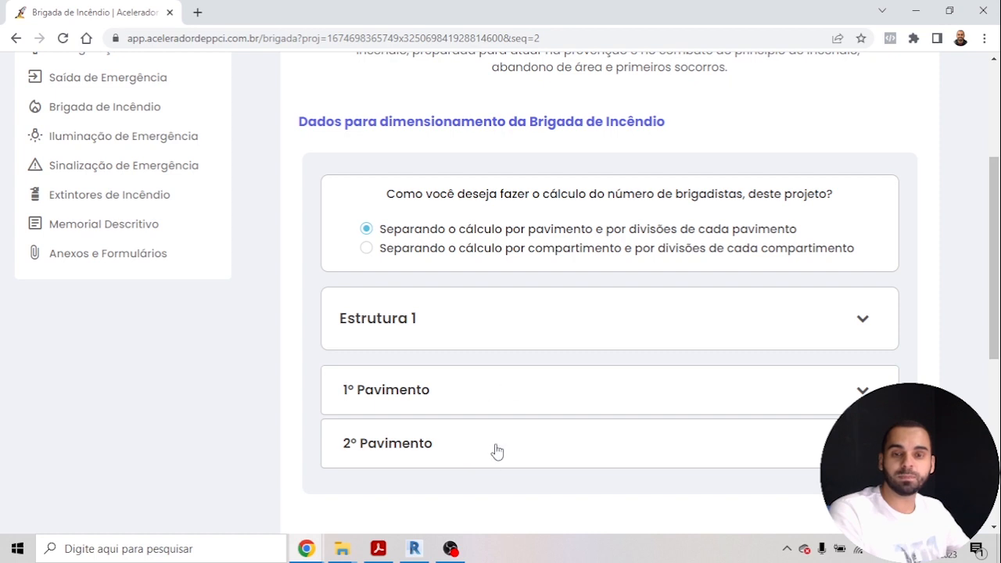
pyautogui.click(451, 254)
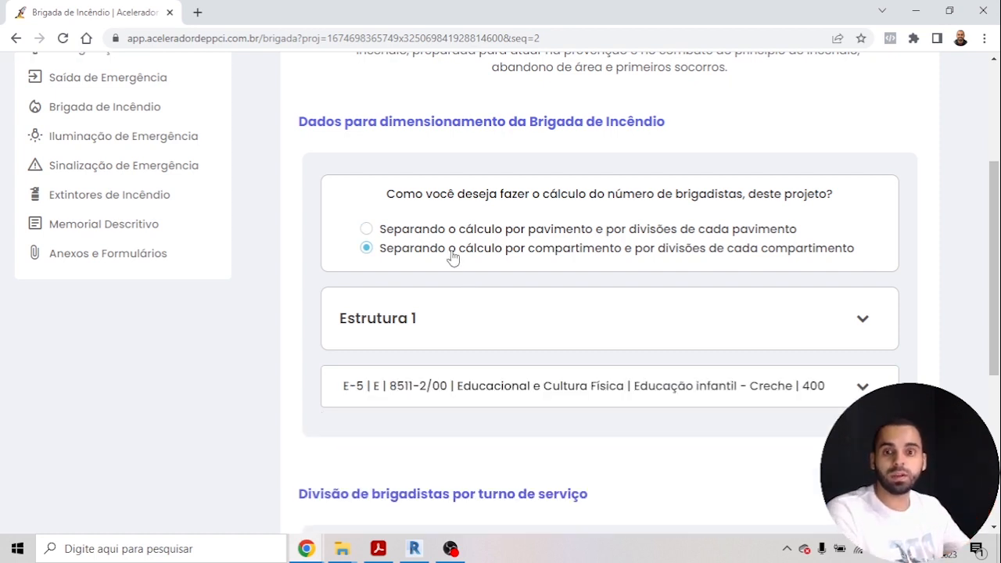
# Step: Give the E-5 compartment population 7 and Baixo risk, yielding 7 Intermediário brigadistas
pyautogui.click(536, 389)
pyautogui.scroll(-3, 344, 270)
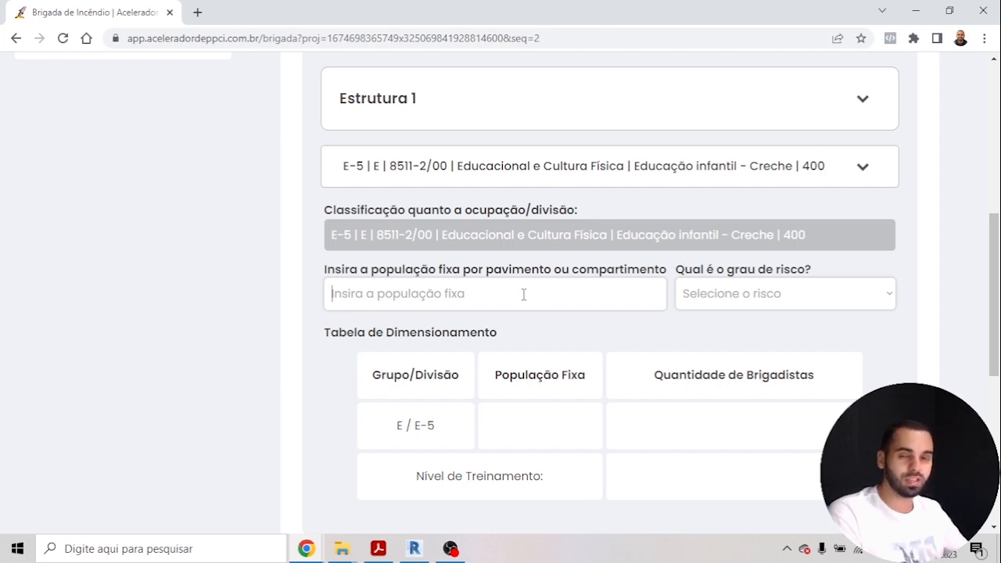
pyautogui.write('7')
pyautogui.click(713, 301)
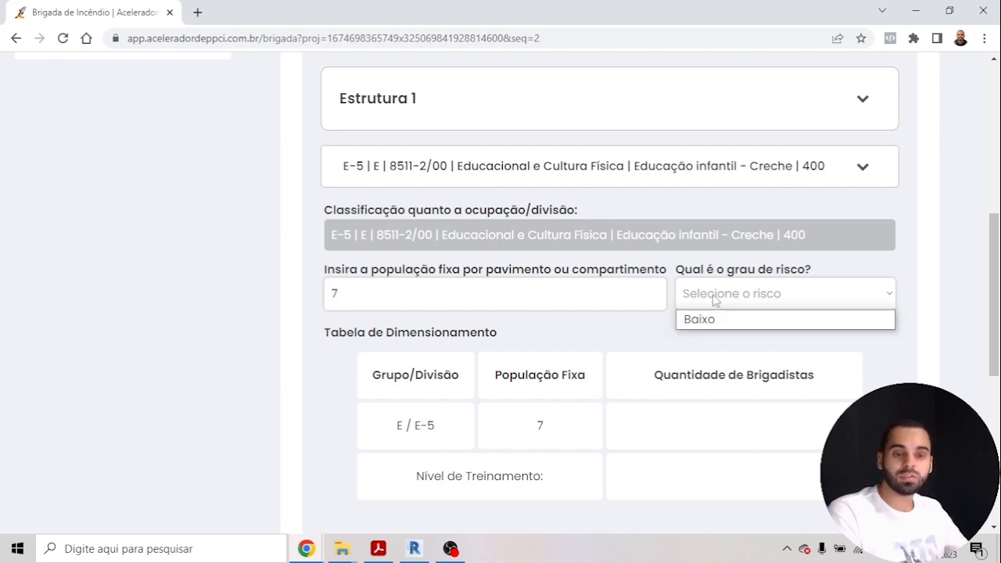
pyautogui.click(709, 319)
pyautogui.click(712, 298)
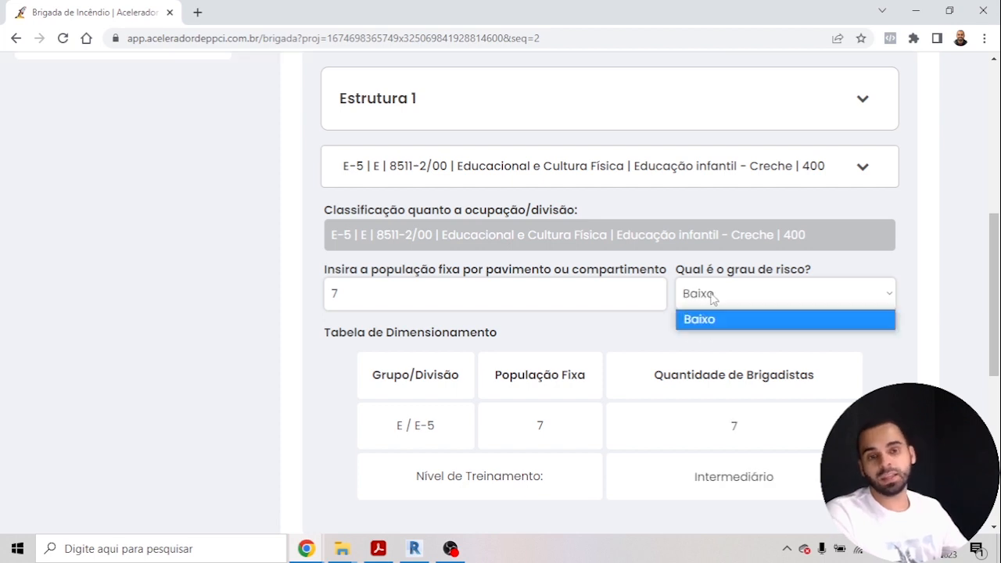
pyautogui.scroll(-1, 585, 301)
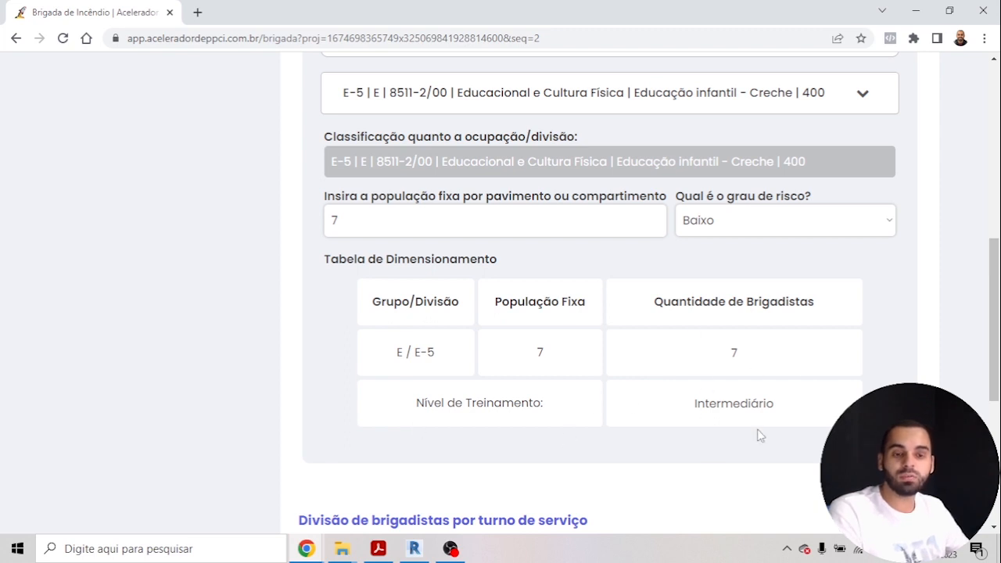
# Step: Review the total brigadistas sentence on the brigade step
pyautogui.scroll(-4, 485, 297)
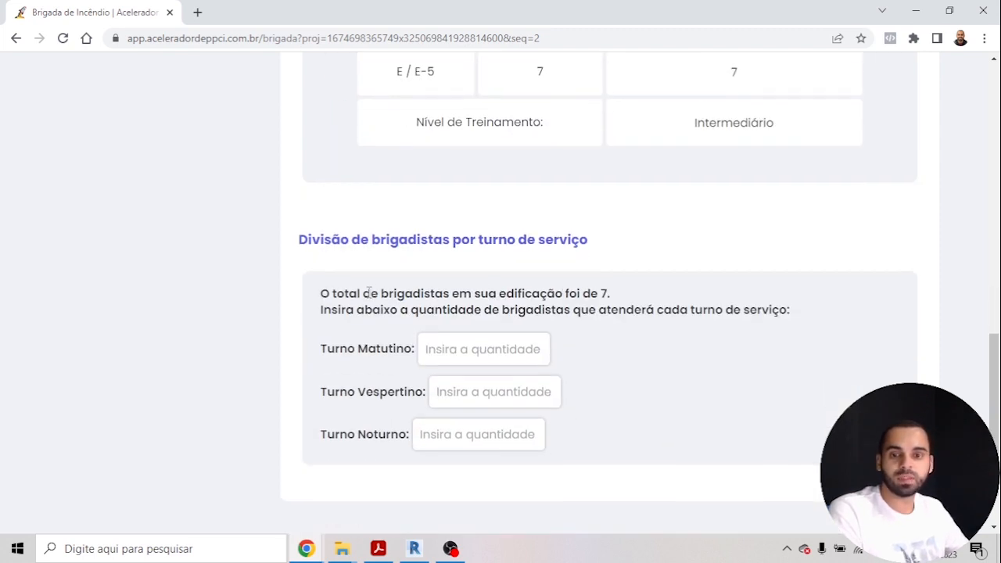
pyautogui.moveTo(321, 294); pyautogui.dragTo(564, 295)
pyautogui.doubleClick(591, 294)
pyautogui.scroll(4, 714, 292)
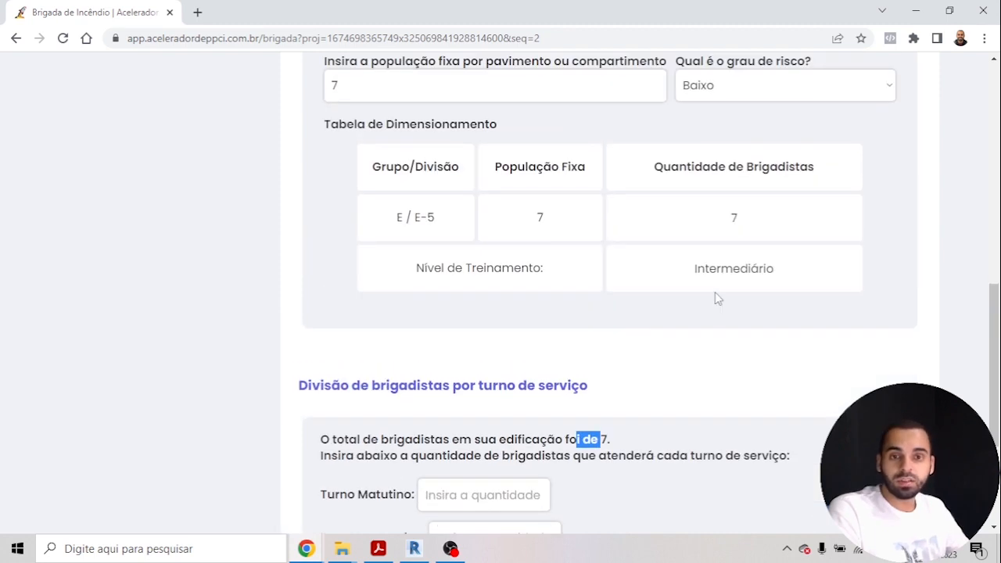
pyautogui.scroll(-4, 637, 378)
pyautogui.moveTo(341, 310); pyautogui.dragTo(652, 326)
pyautogui.click(562, 342)
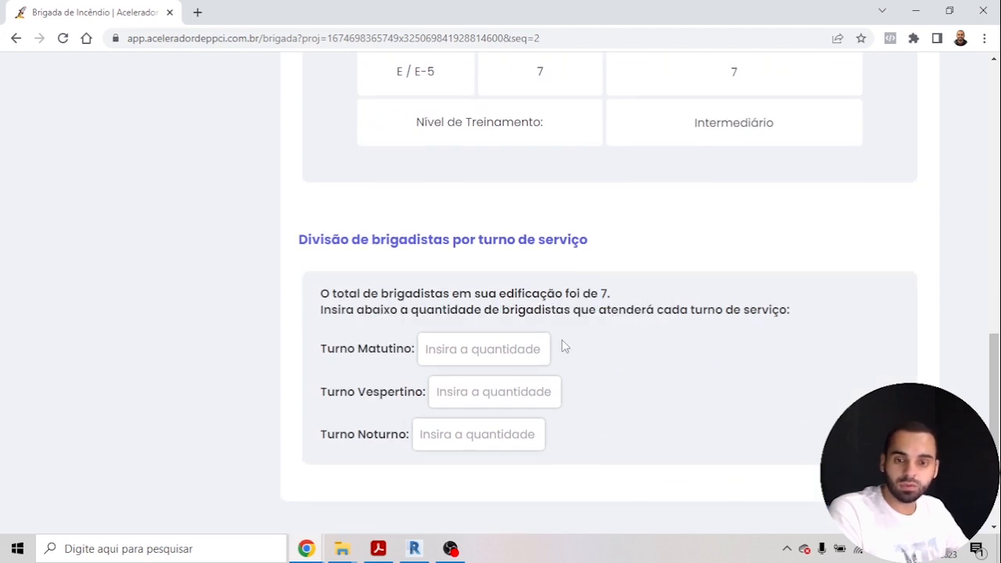
# Step: Split the brigade into 4 morning, 3 afternoon and 0 night brigadists and save
pyautogui.click(488, 349)
pyautogui.write('4')
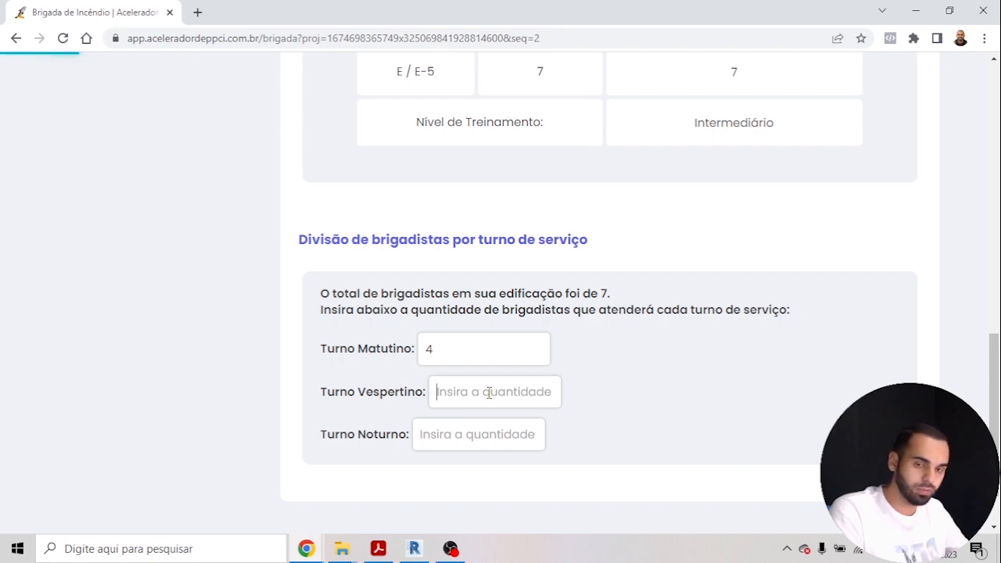
pyautogui.write('3')
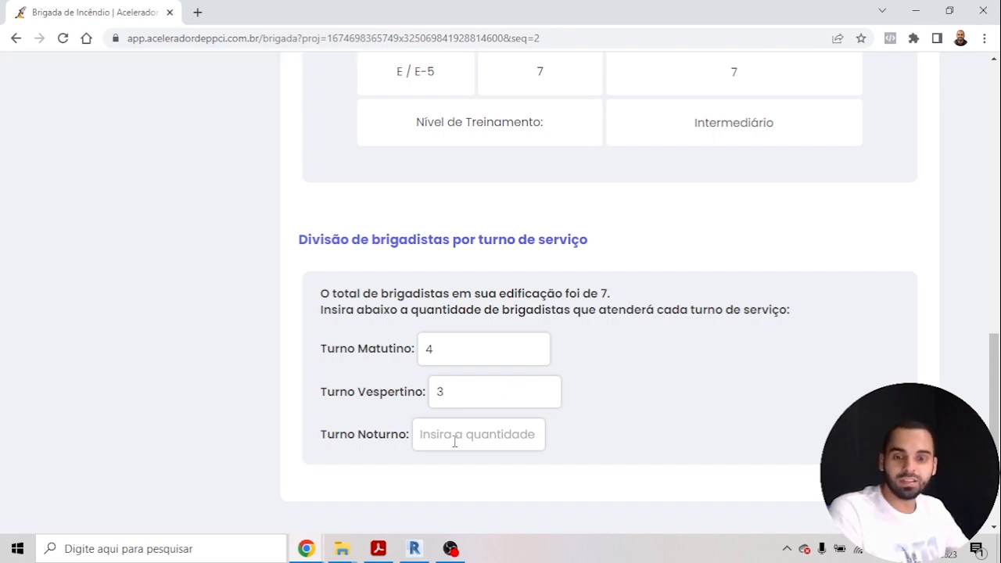
pyautogui.press('Tab')
pyautogui.write('0')
pyautogui.scroll(-1, 700, 410)
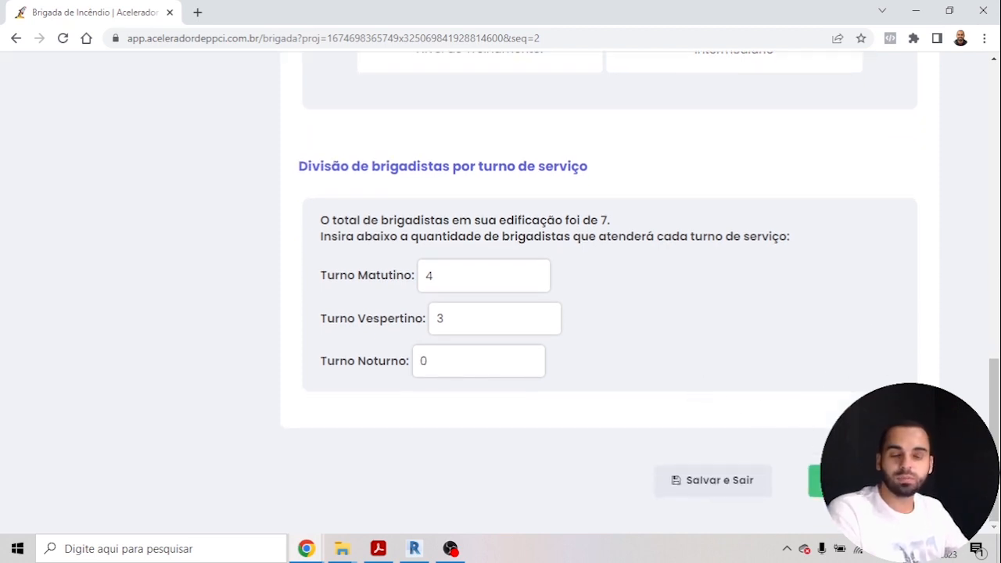
pyautogui.click(866, 480)
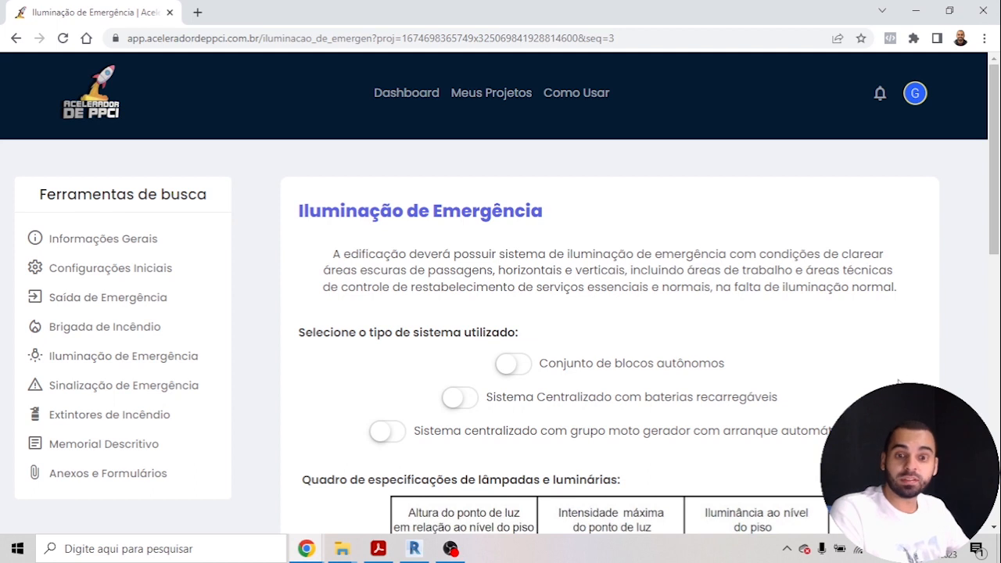
# Step: Choose the autonomous blocks lighting system at 2,5 m installation height
pyautogui.scroll(-1, 405, 261)
pyautogui.moveTo(348, 260); pyautogui.dragTo(504, 266)
pyautogui.click(588, 278)
pyautogui.scroll(-1, 588, 275)
pyautogui.click(514, 219)
pyautogui.scroll(-3, 782, 296)
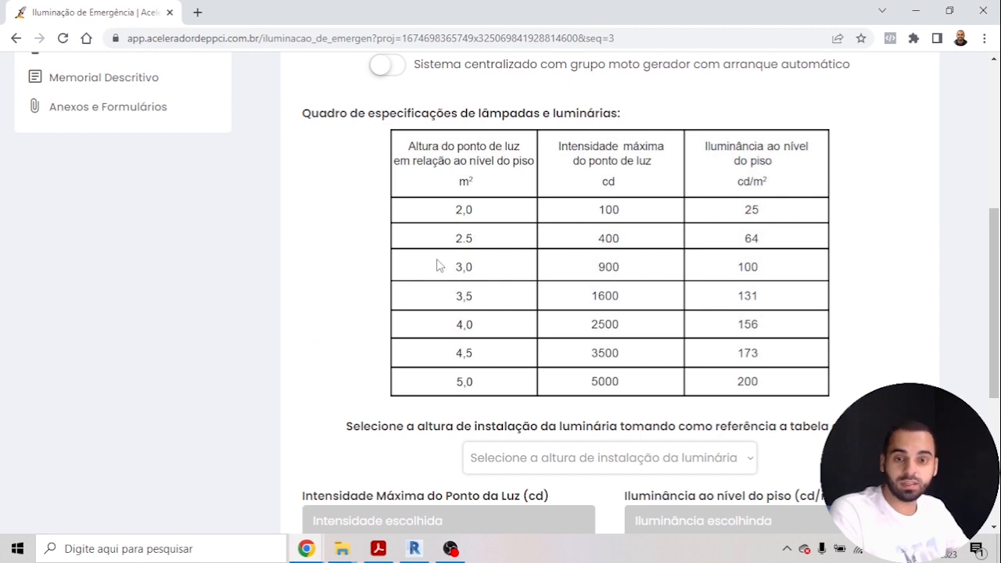
pyautogui.scroll(-2, 547, 312)
pyautogui.click(569, 311)
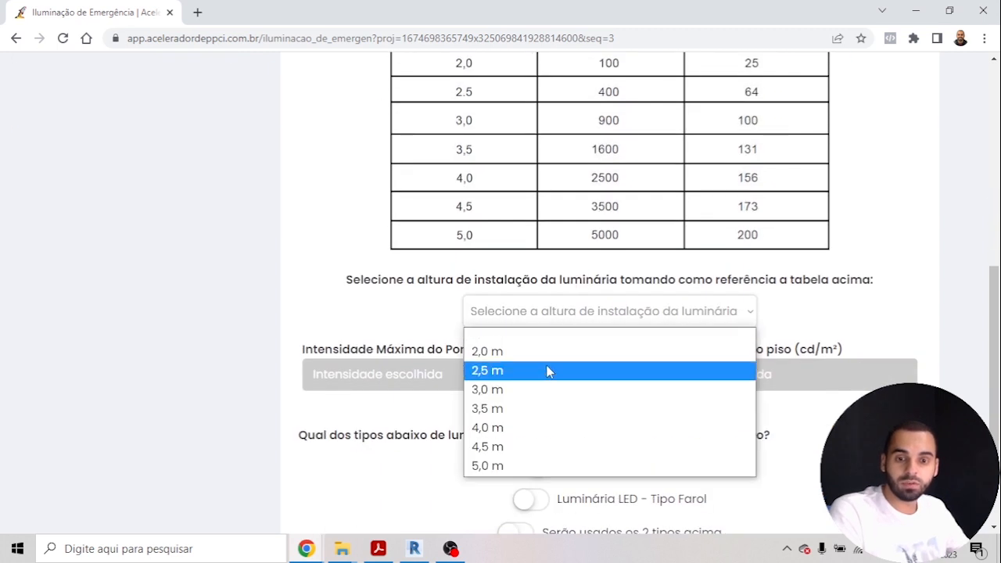
pyautogui.click(546, 369)
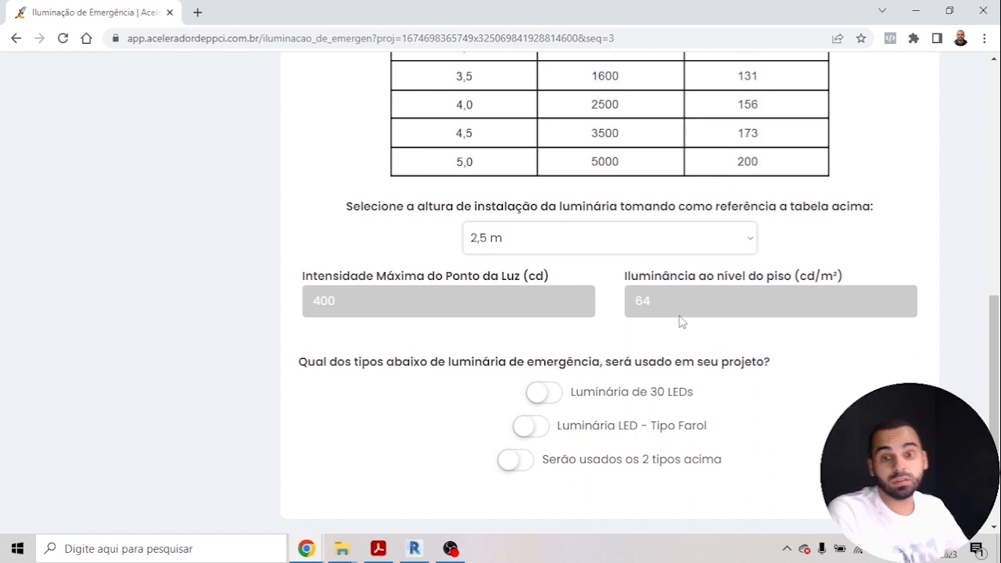
# Step: Select 30-LED luminaires, leaving Tipo Farol off, and save the lighting step
pyautogui.scroll(-1, 680, 321)
pyautogui.moveTo(330, 289); pyautogui.dragTo(517, 291)
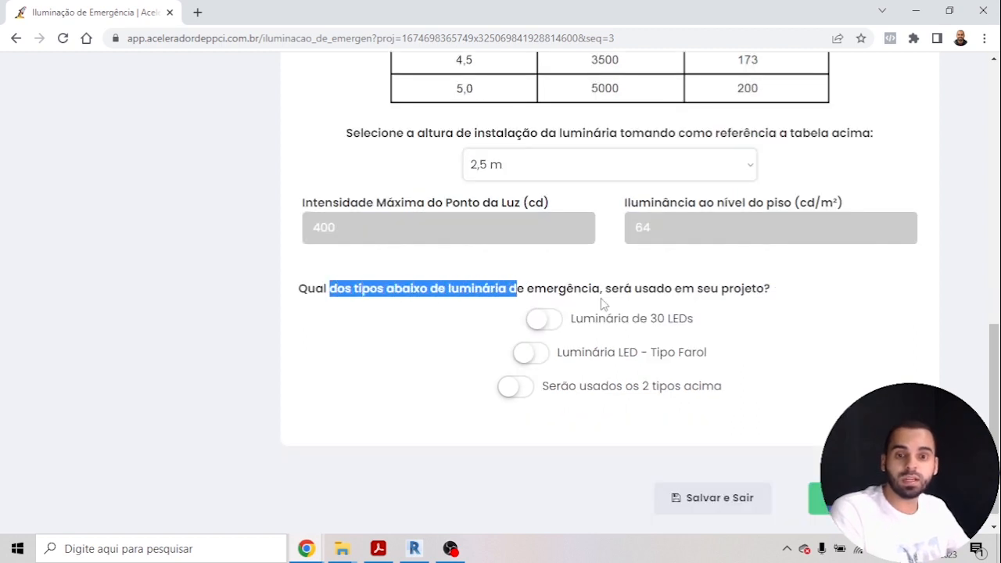
pyautogui.moveTo(602, 303); pyautogui.dragTo(705, 291)
pyautogui.click(784, 327)
pyautogui.click(588, 321)
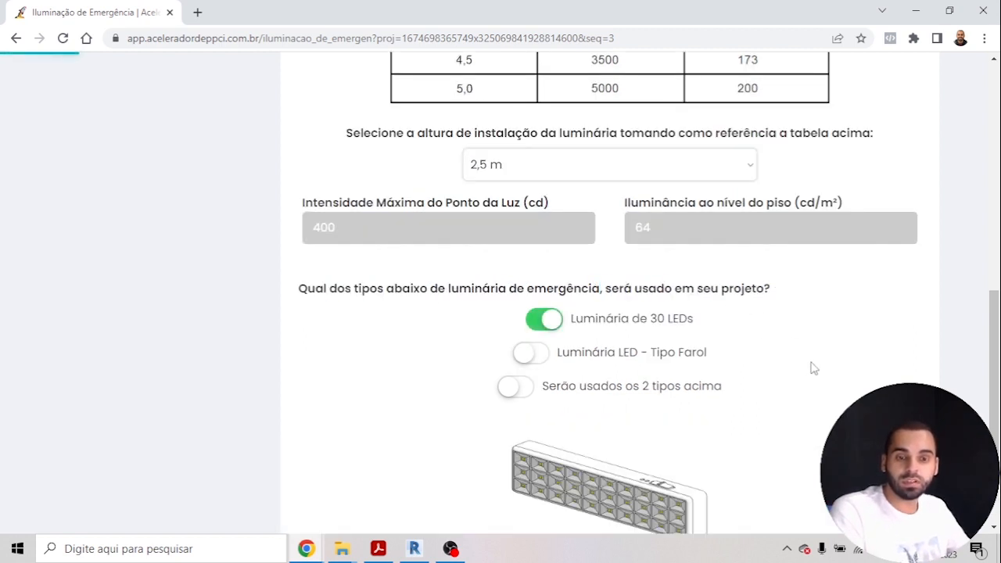
pyautogui.scroll(-1, 813, 368)
pyautogui.scroll(-1, 680, 344)
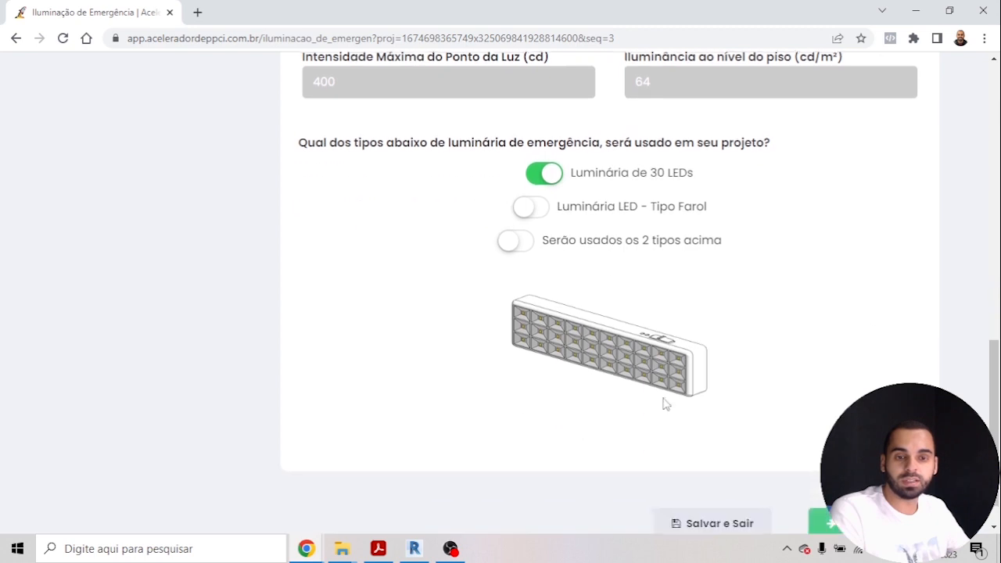
pyautogui.click(536, 211)
pyautogui.click(542, 208)
pyautogui.scroll(-1, 853, 228)
pyautogui.click(860, 480)
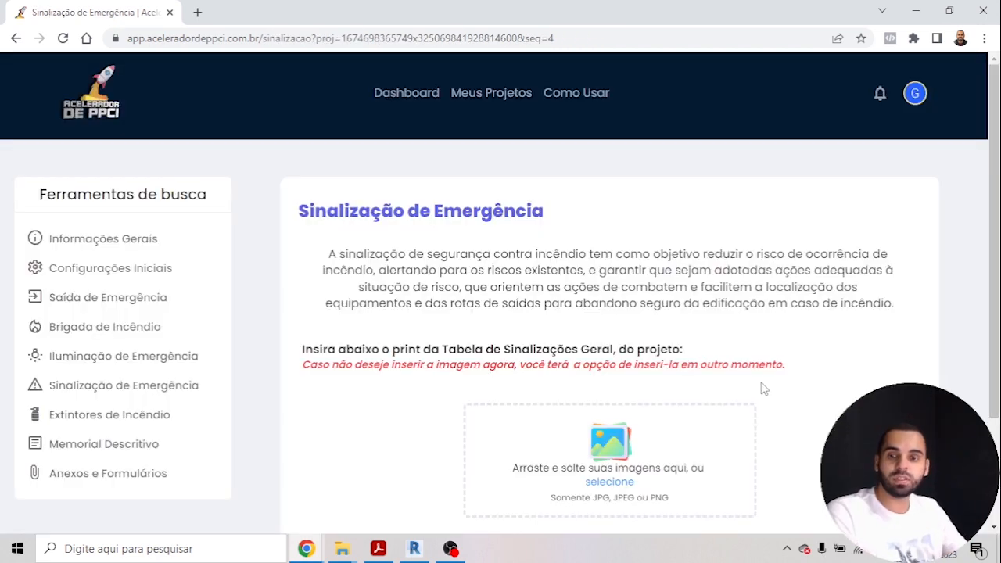
# Step: Upload Sinalização.png as the signage table image and save the signage step
pyautogui.scroll(-3, 706, 402)
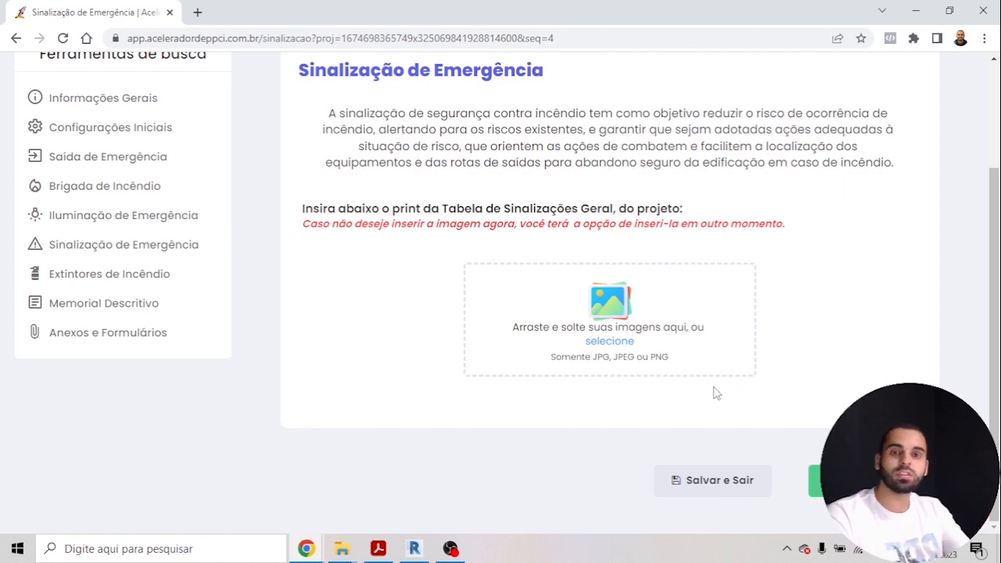
pyautogui.click(632, 313)
pyautogui.click(182, 135)
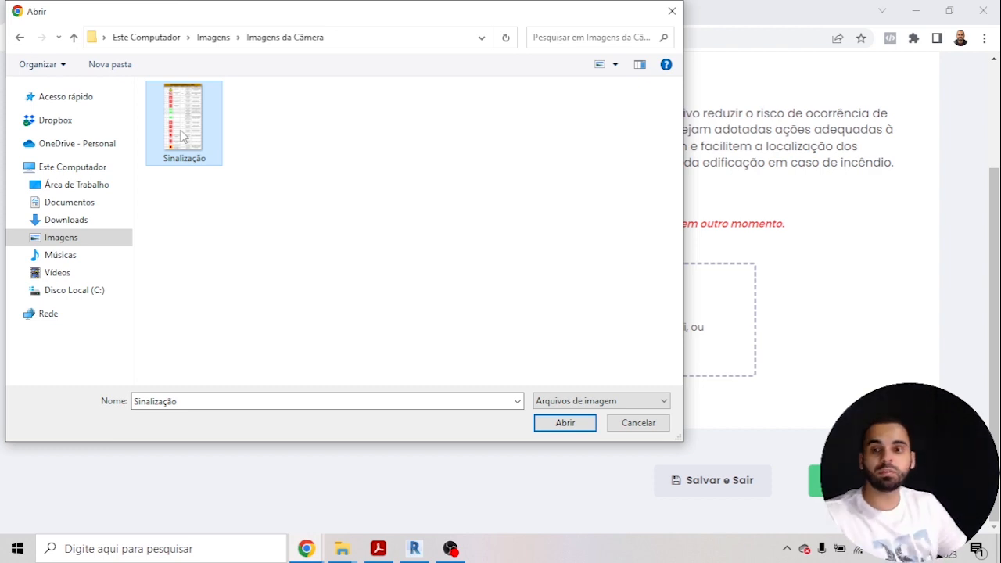
pyautogui.doubleClick(181, 136)
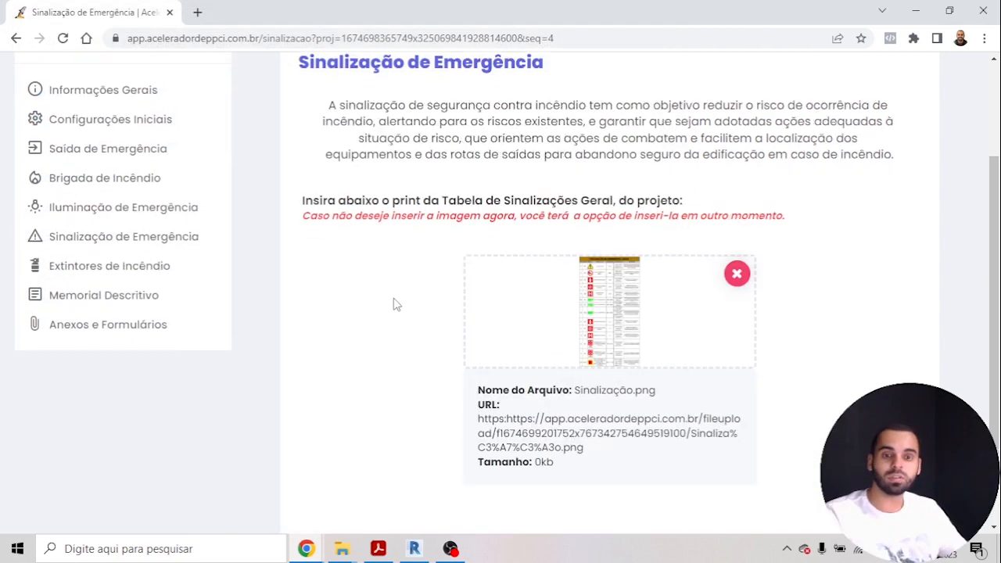
pyautogui.scroll(-2, 826, 361)
pyautogui.click(870, 479)
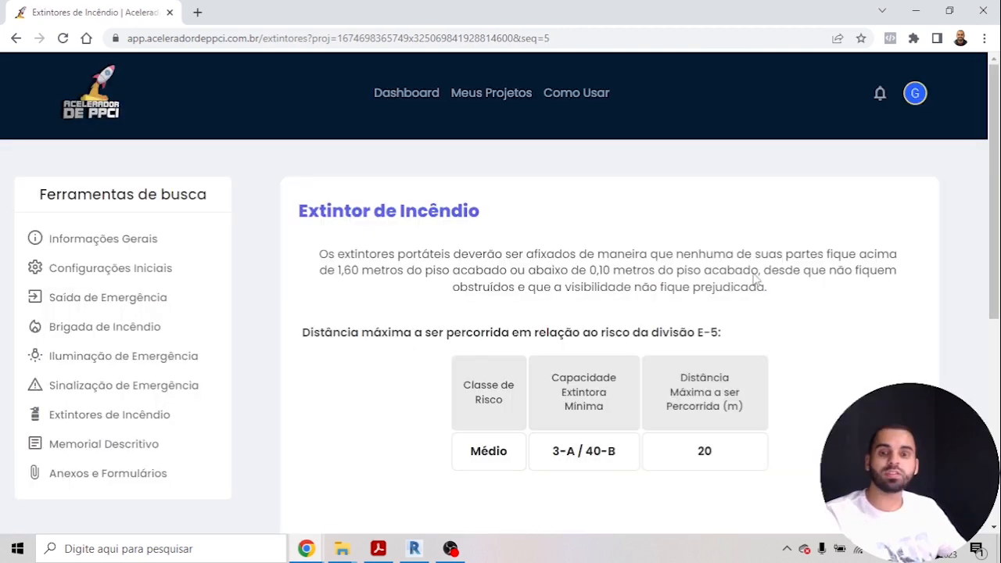
pyautogui.scroll(-2, 755, 277)
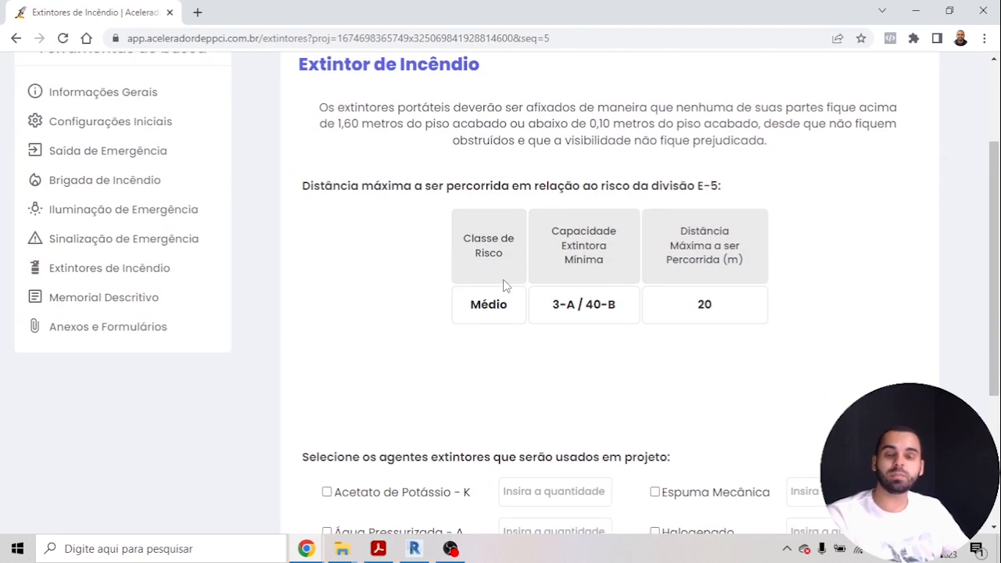
pyautogui.moveTo(479, 305); pyautogui.dragTo(500, 311)
pyautogui.moveTo(570, 236); pyautogui.dragTo(588, 259)
pyautogui.click(564, 298)
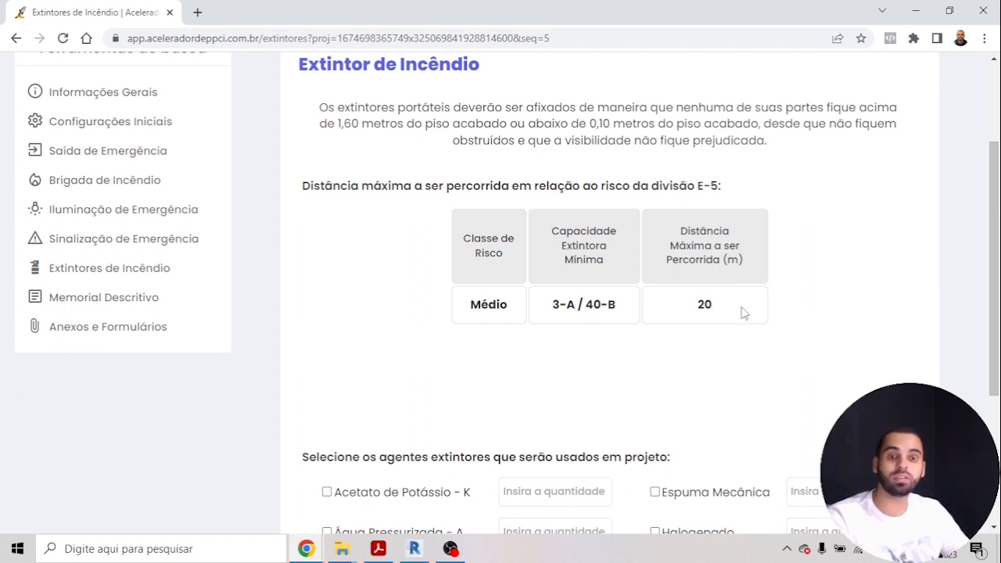
pyautogui.scroll(-2, 742, 313)
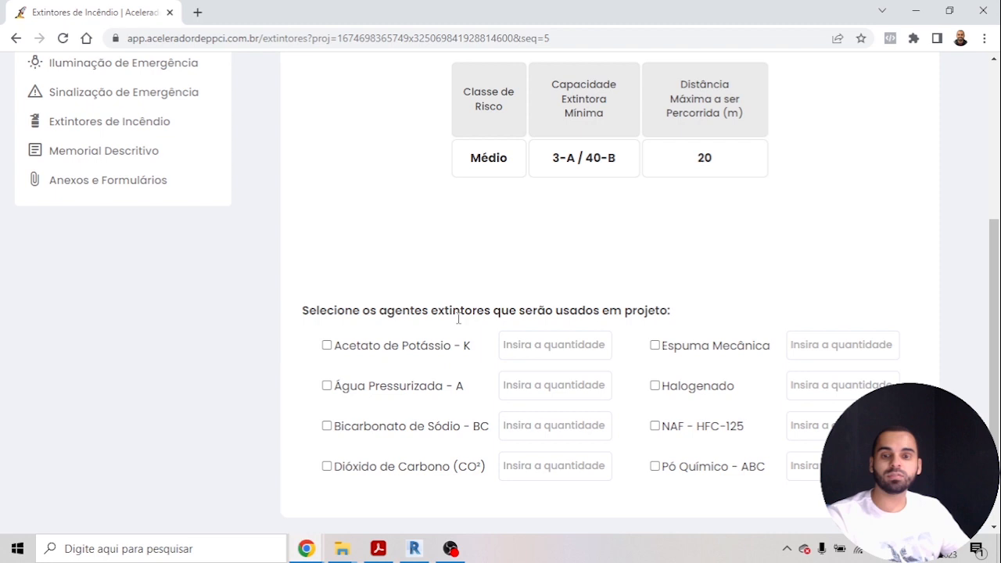
pyautogui.moveTo(386, 309); pyautogui.dragTo(555, 311)
pyautogui.scroll(-1, 674, 286)
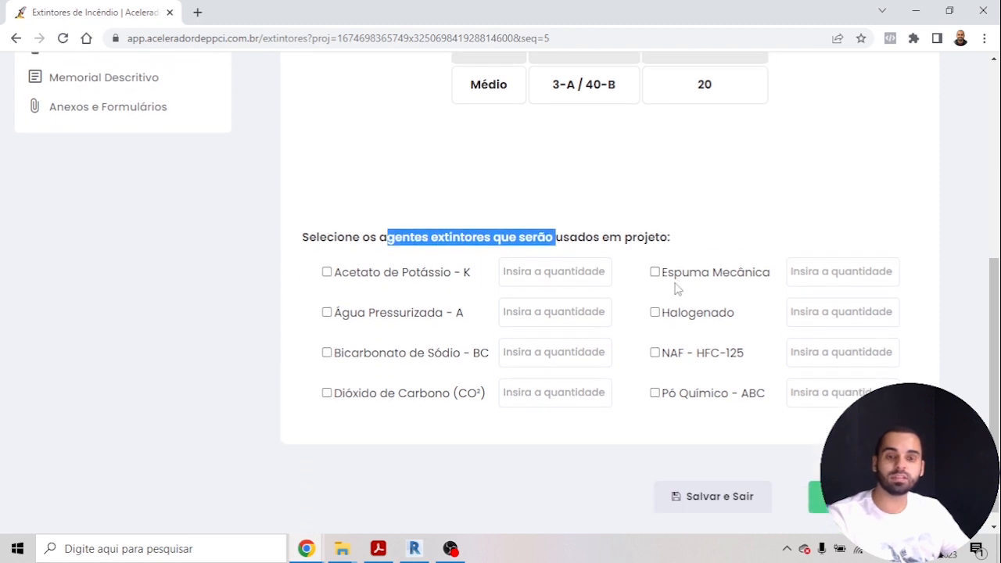
pyautogui.click(637, 297)
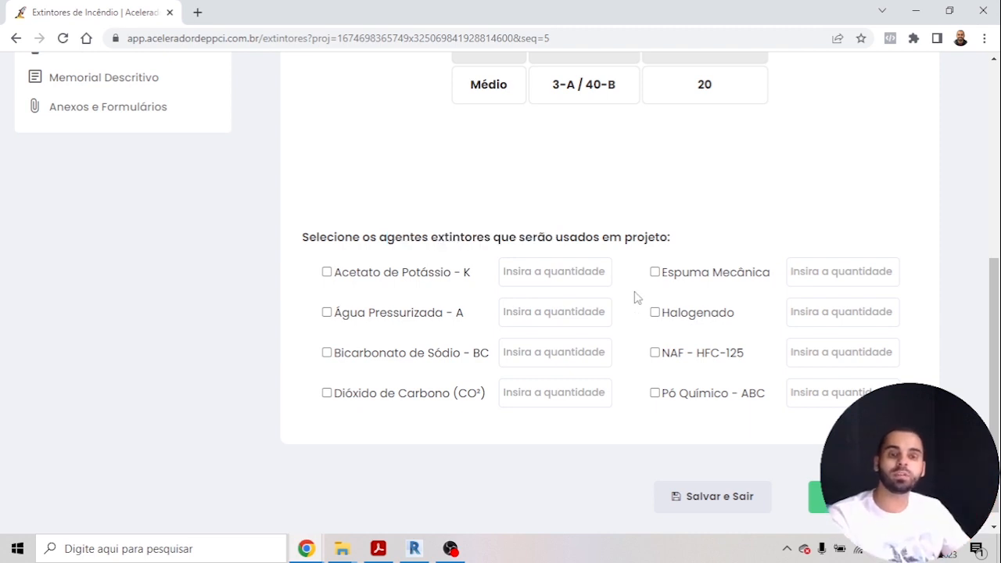
pyautogui.click(415, 548)
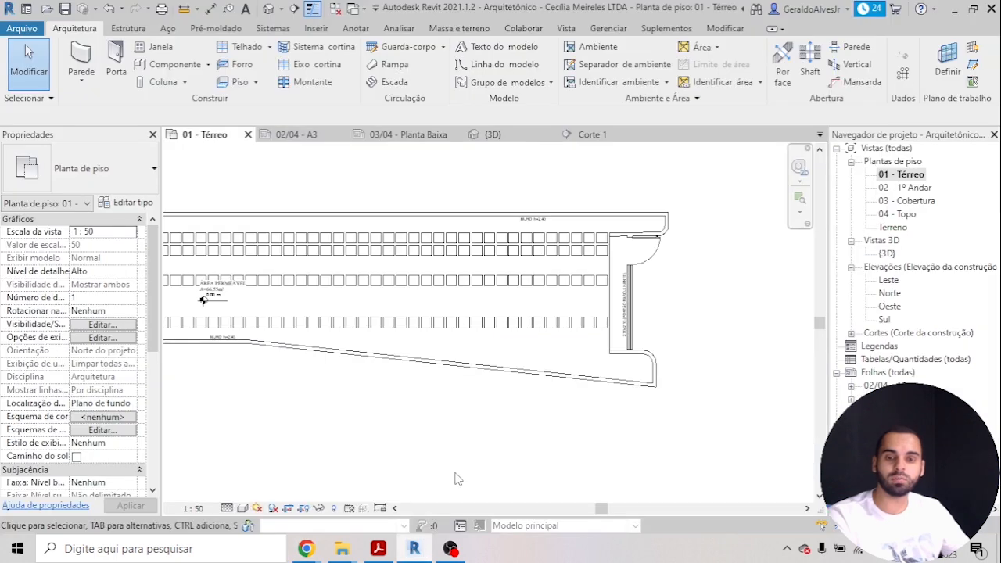
pyautogui.scroll(-3, 420, 314)
pyautogui.scroll(3, 328, 262)
pyautogui.moveTo(328, 262); pyautogui.dragTo(574, 347, button='middle')
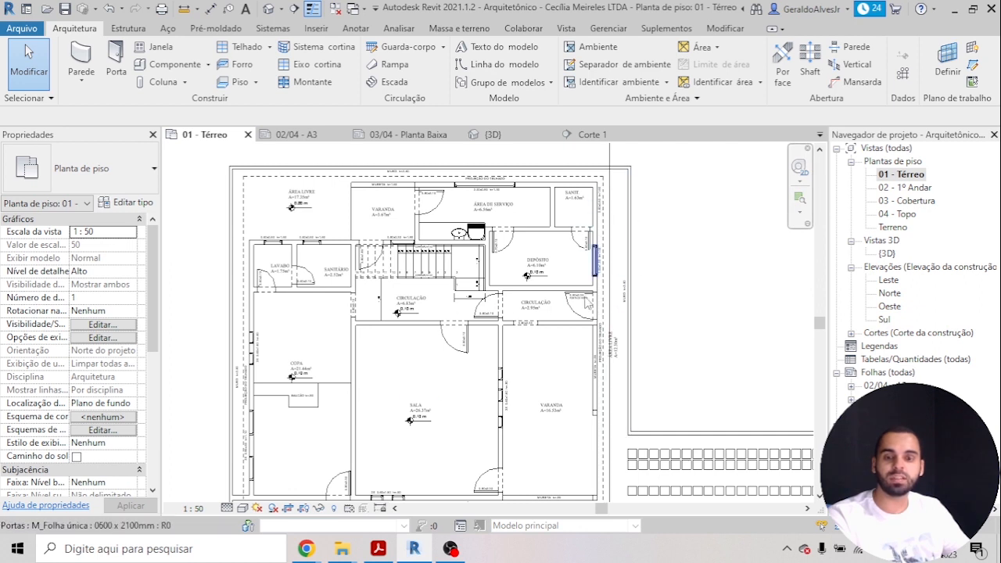
pyautogui.hotkey('alt', 'Tab')
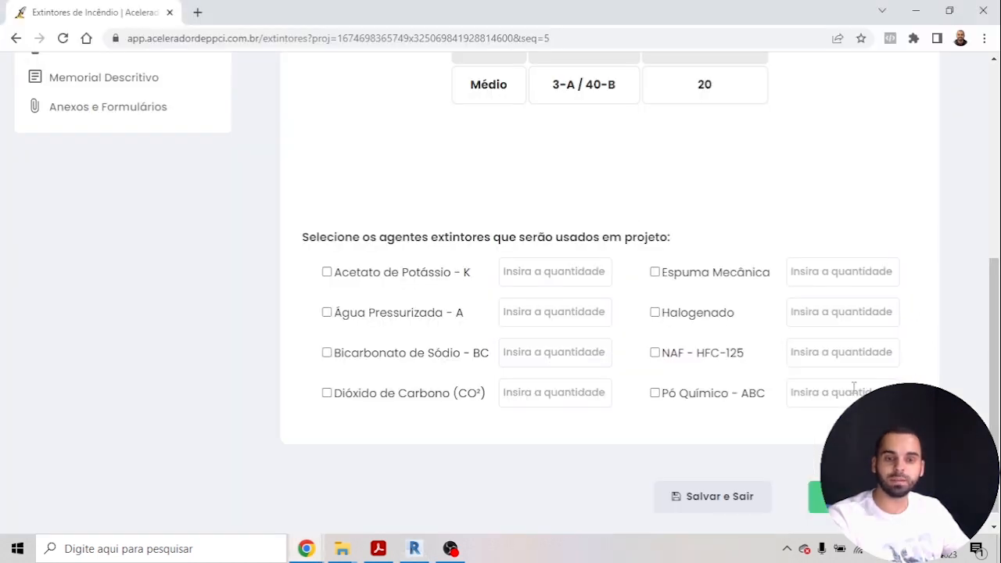
# Step: Enter 4 Pó Químico - ABC extinguishers and generate the Memorial Descritivo
pyautogui.click(815, 403)
pyautogui.write('4')
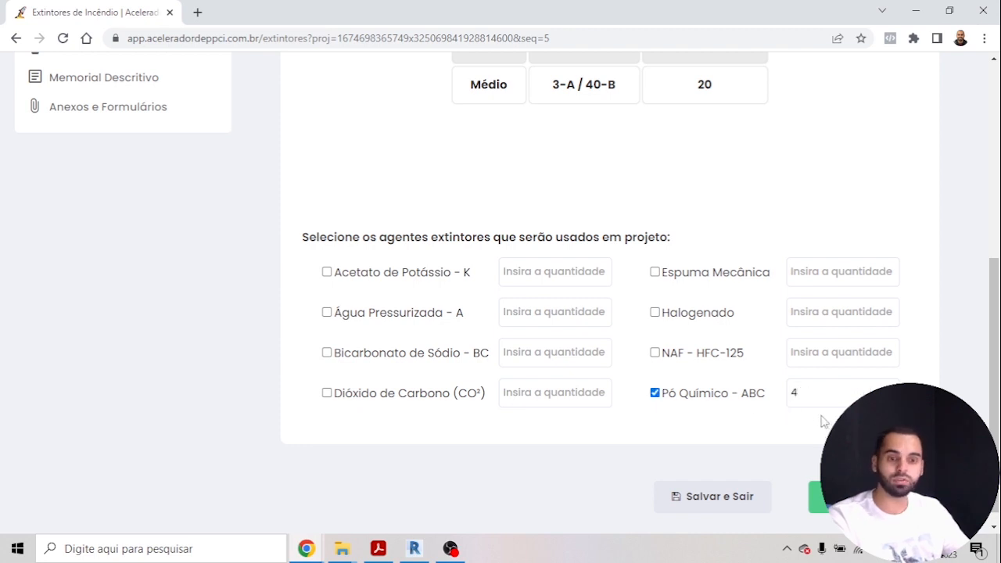
pyautogui.click(865, 497)
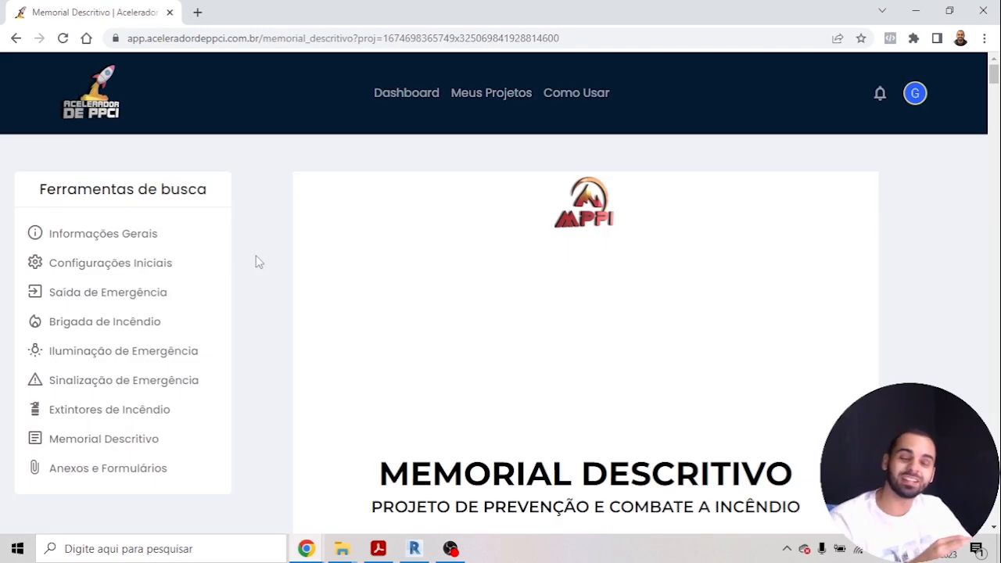
pyautogui.scroll(-10, 258, 262)
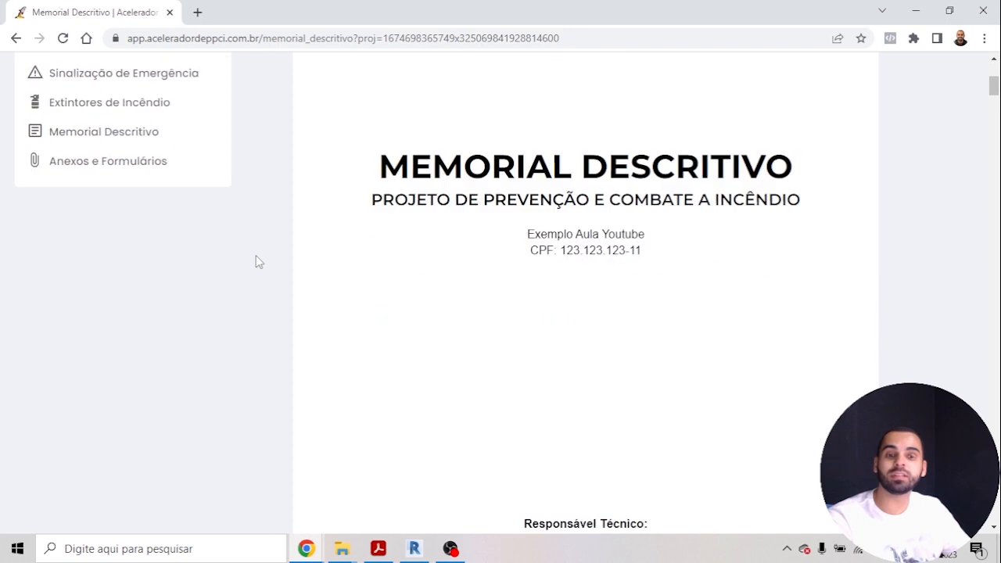
pyautogui.scroll(15, 258, 262)
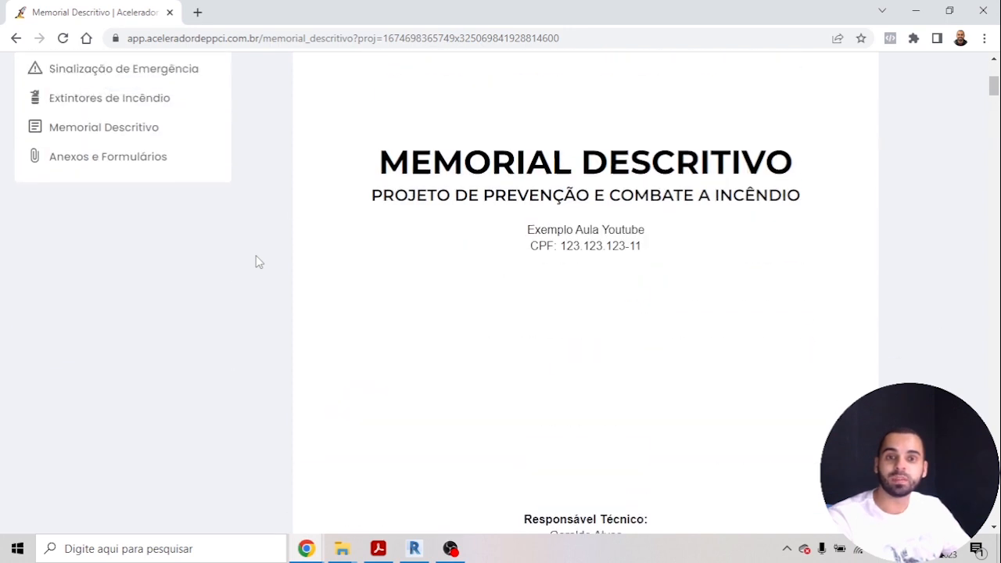
pyautogui.moveTo(602, 204); pyautogui.dragTo(510, 161)
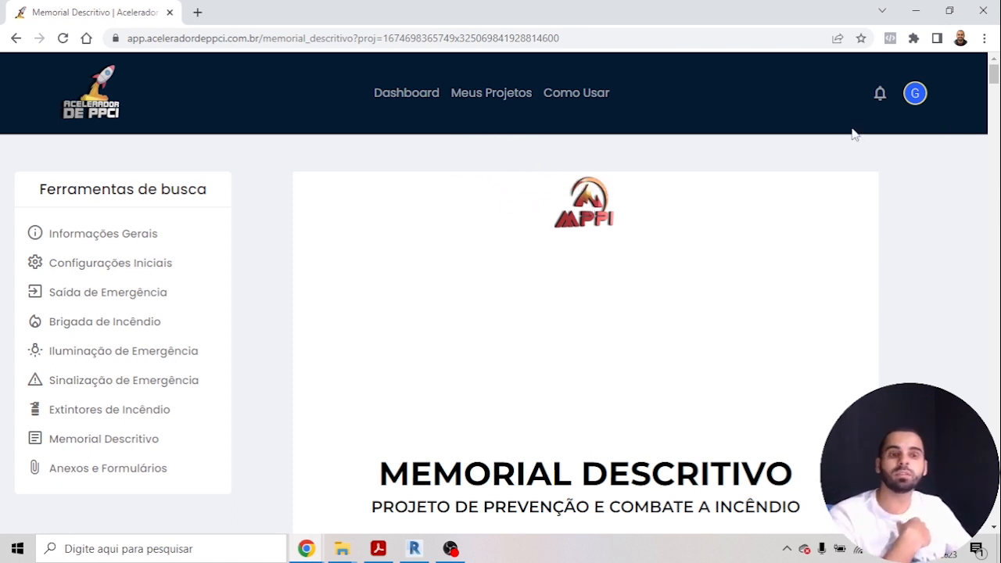
pyautogui.click(917, 96)
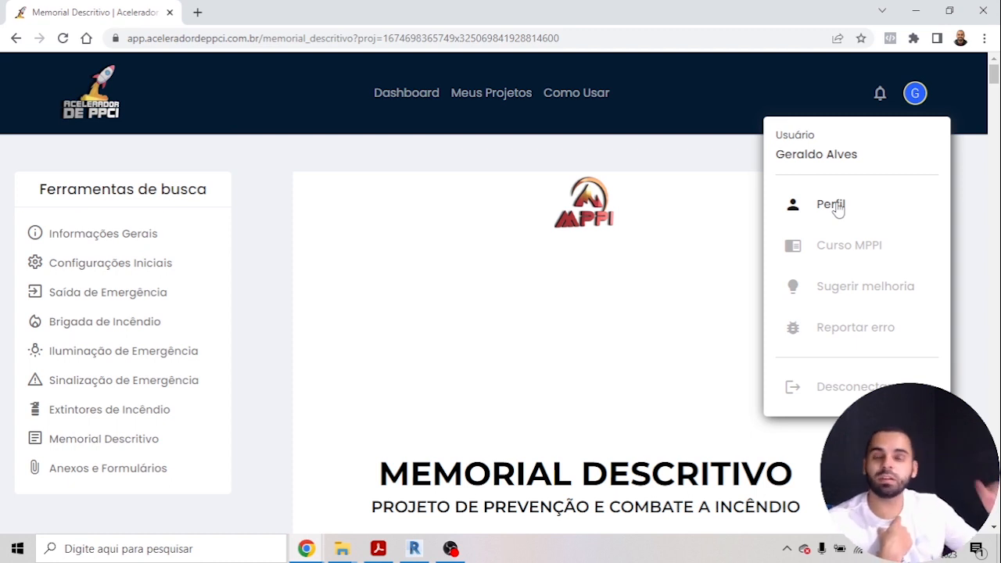
pyautogui.scroll(-8, 817, 277)
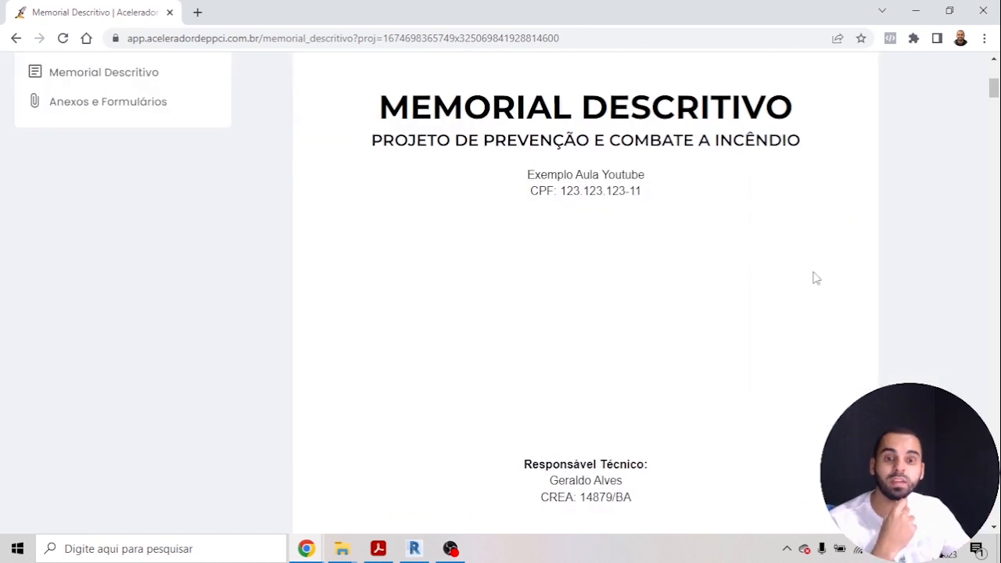
pyautogui.scroll(-9, 826, 279)
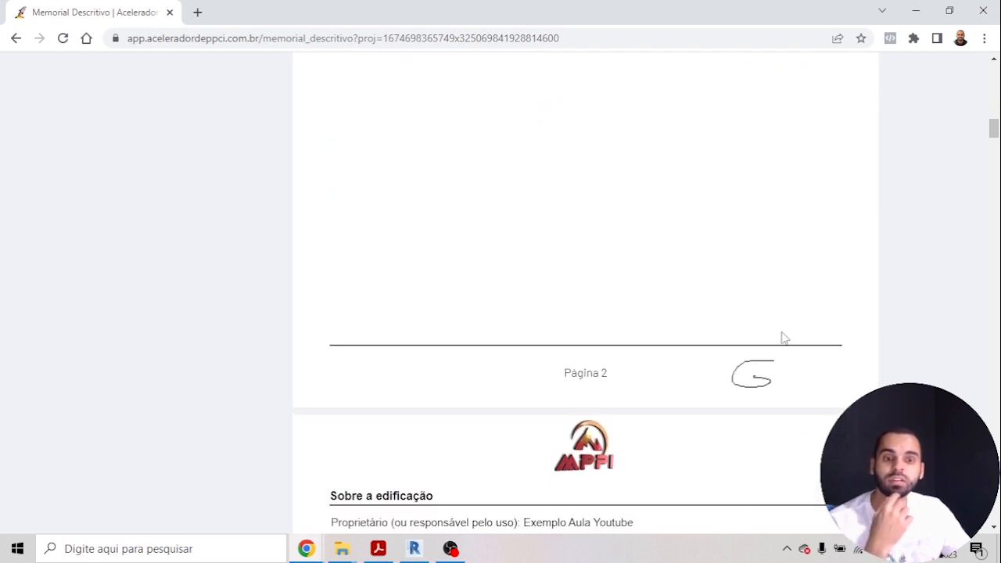
pyautogui.moveTo(756, 378)
pyautogui.mouseDown()
pyautogui.moveTo(744, 240)
pyautogui.moveTo(686, 204)
pyautogui.mouseUp()
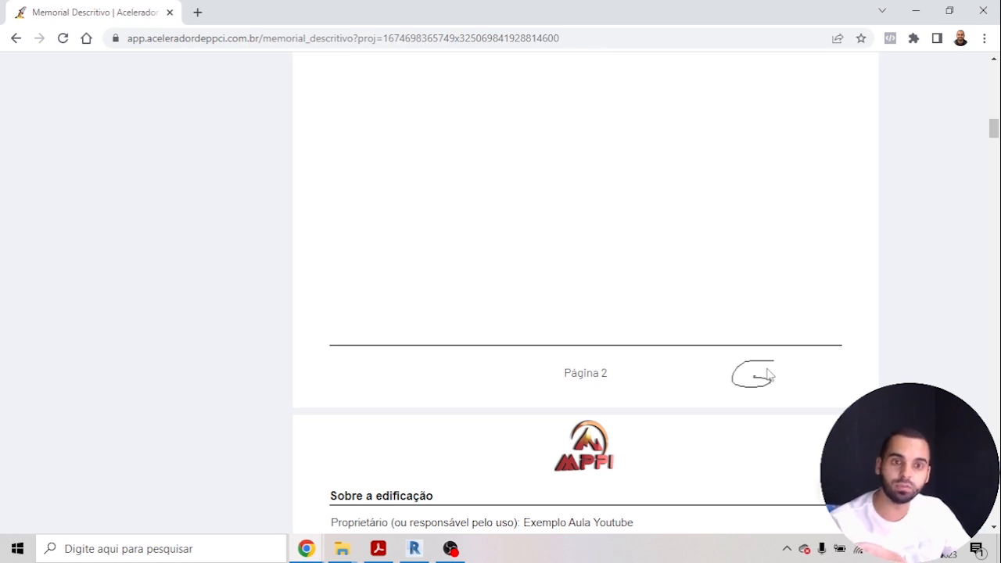
pyautogui.moveTo(763, 384)
pyautogui.mouseDown()
pyautogui.moveTo(719, 224)
pyautogui.moveTo(755, 356)
pyautogui.mouseUp()
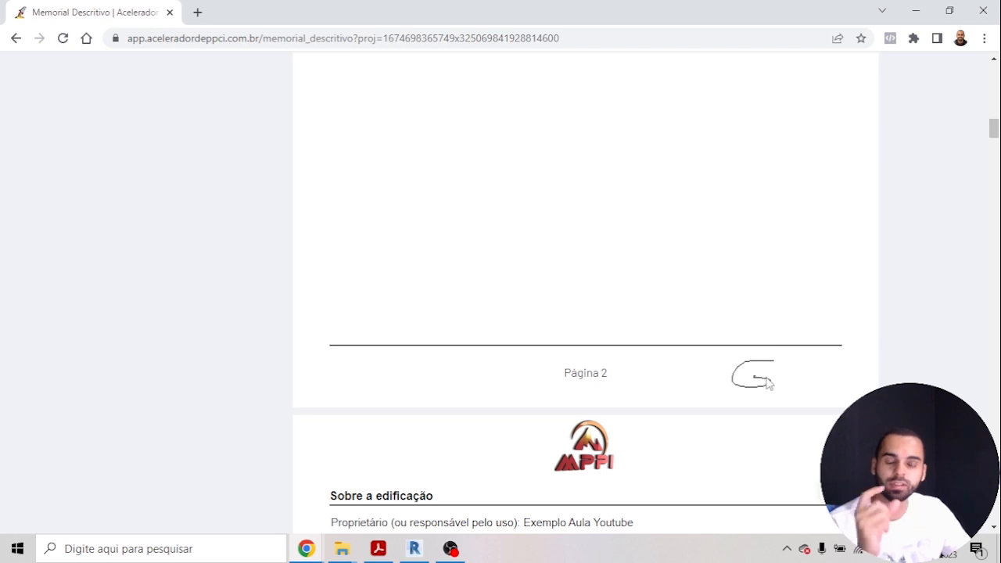
pyautogui.scroll(2, 737, 304)
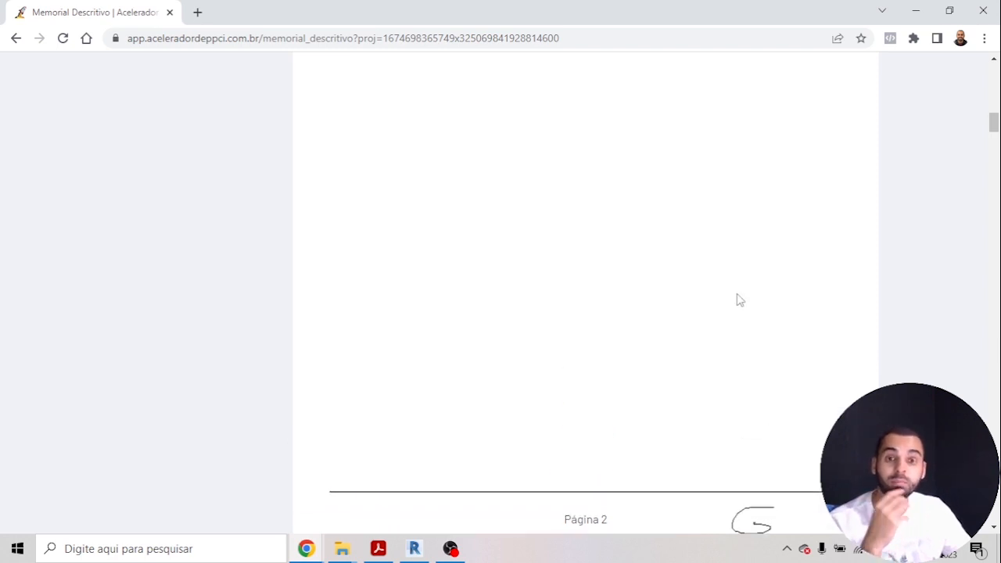
pyautogui.scroll(-1, 539, 296)
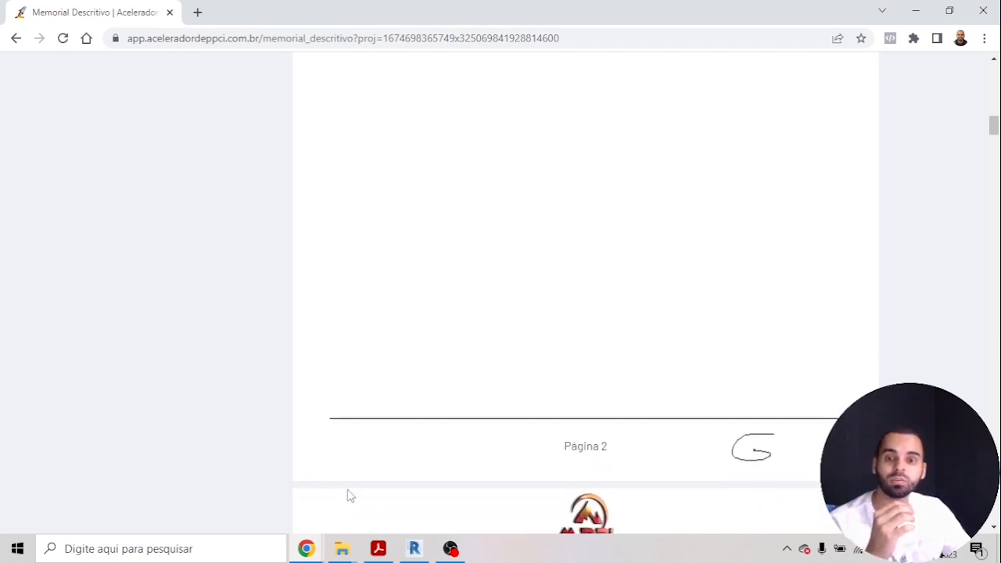
pyautogui.scroll(-7, 484, 336)
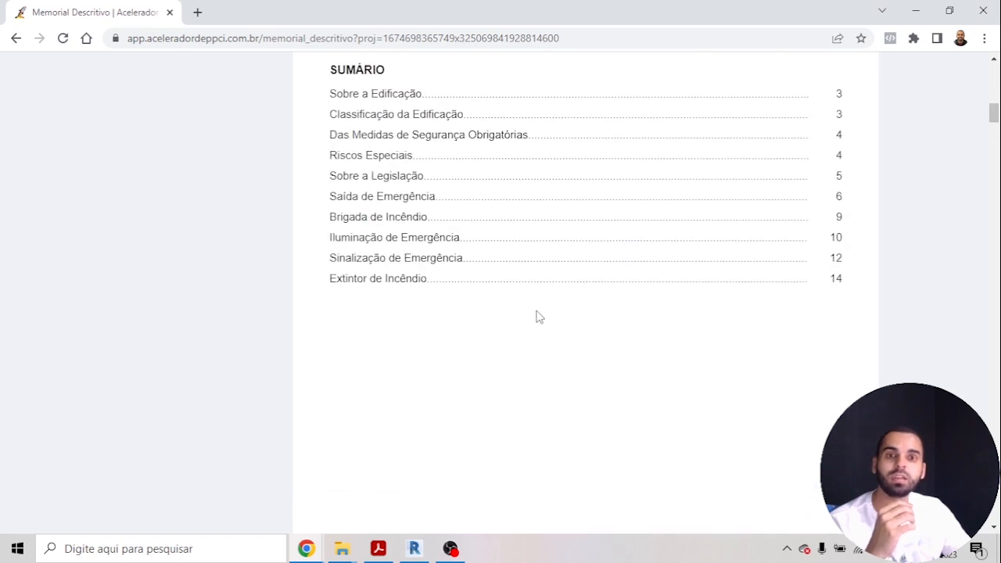
pyautogui.scroll(3, 579, 297)
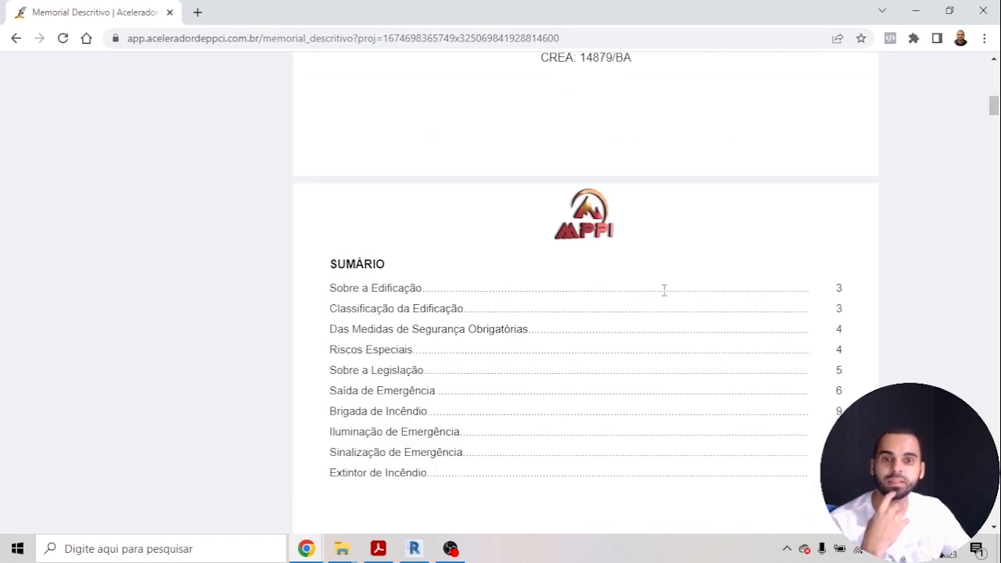
pyautogui.scroll(5, 666, 313)
pyautogui.scroll(1, 625, 313)
pyautogui.scroll(-3, 587, 276)
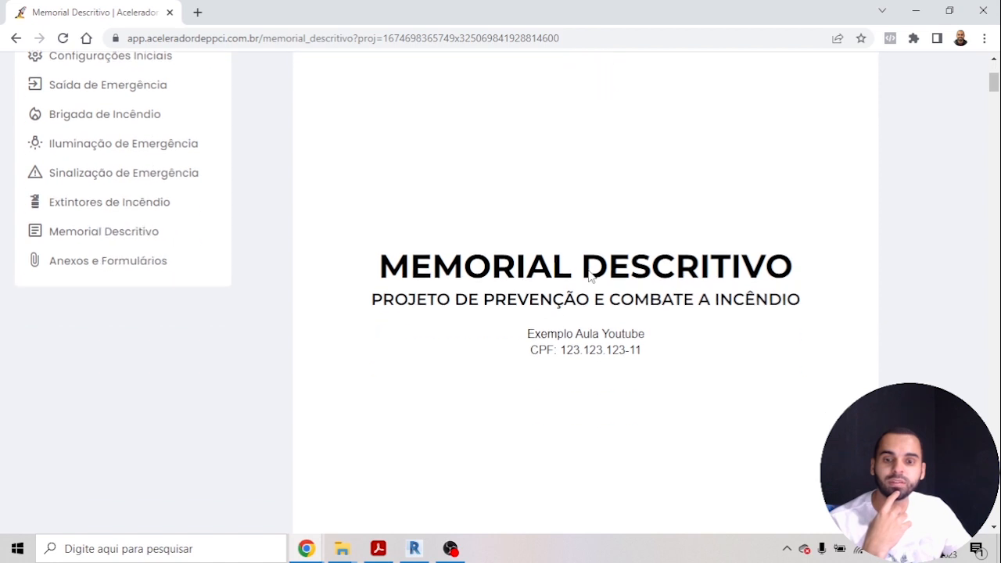
pyautogui.moveTo(432, 185); pyautogui.dragTo(709, 186)
pyautogui.moveTo(531, 248); pyautogui.dragTo(623, 249)
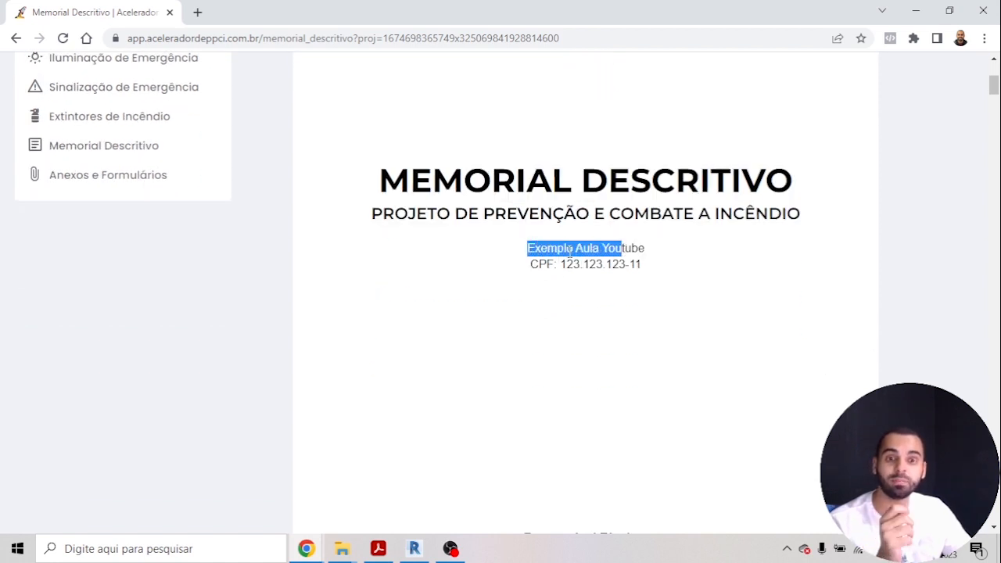
pyautogui.moveTo(561, 266); pyautogui.dragTo(600, 276)
pyautogui.scroll(-4, 595, 281)
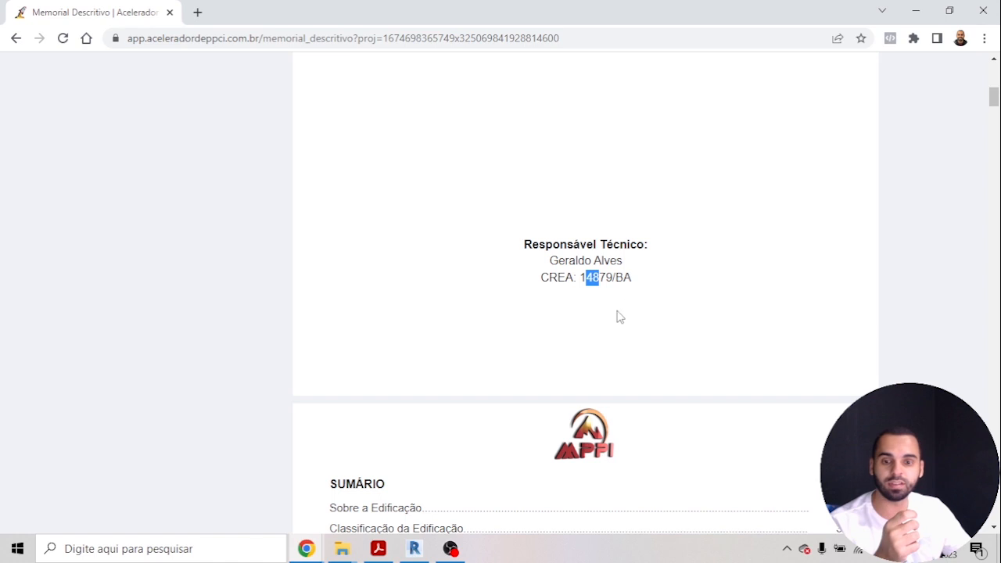
pyautogui.scroll(-4, 613, 328)
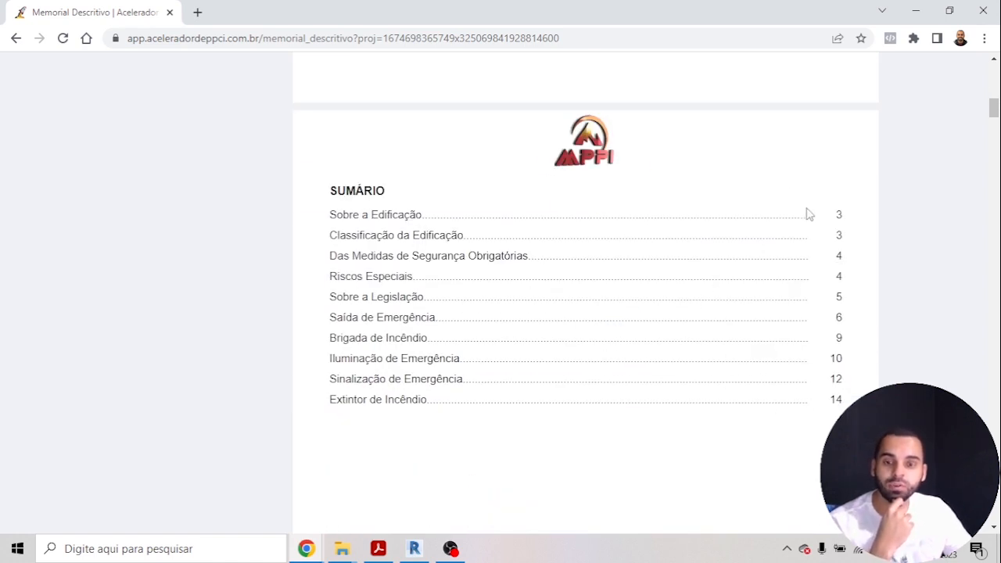
pyautogui.scroll(-12, 630, 370)
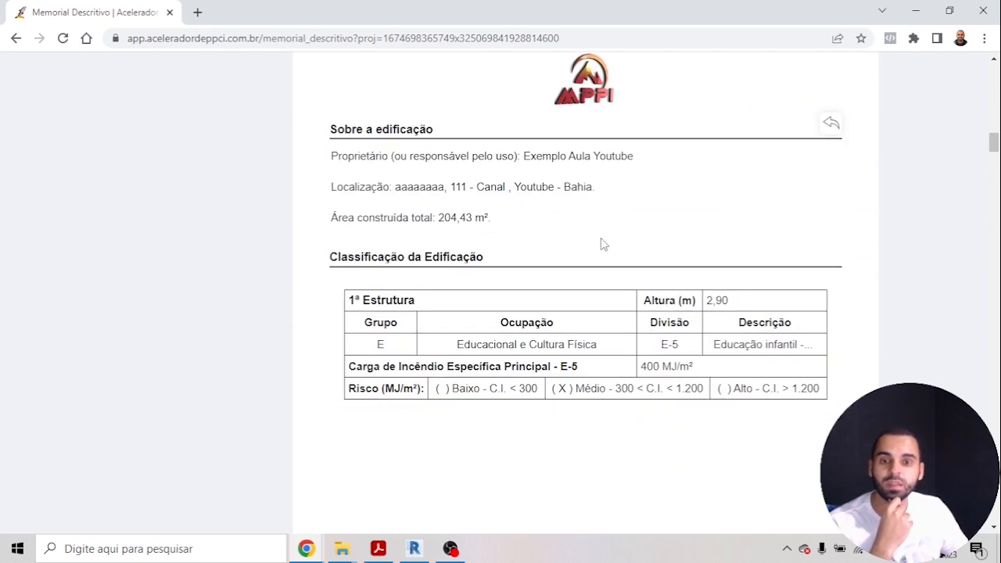
pyautogui.moveTo(333, 156); pyautogui.dragTo(552, 232)
pyautogui.click(565, 237)
pyautogui.moveTo(373, 214); pyautogui.dragTo(503, 221)
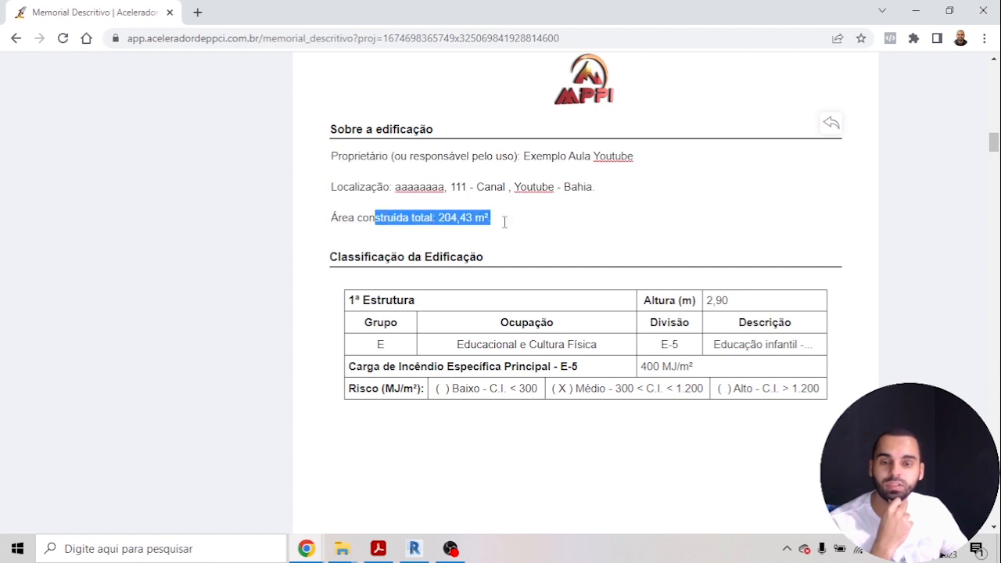
pyautogui.click(538, 226)
pyautogui.scroll(-2, 585, 313)
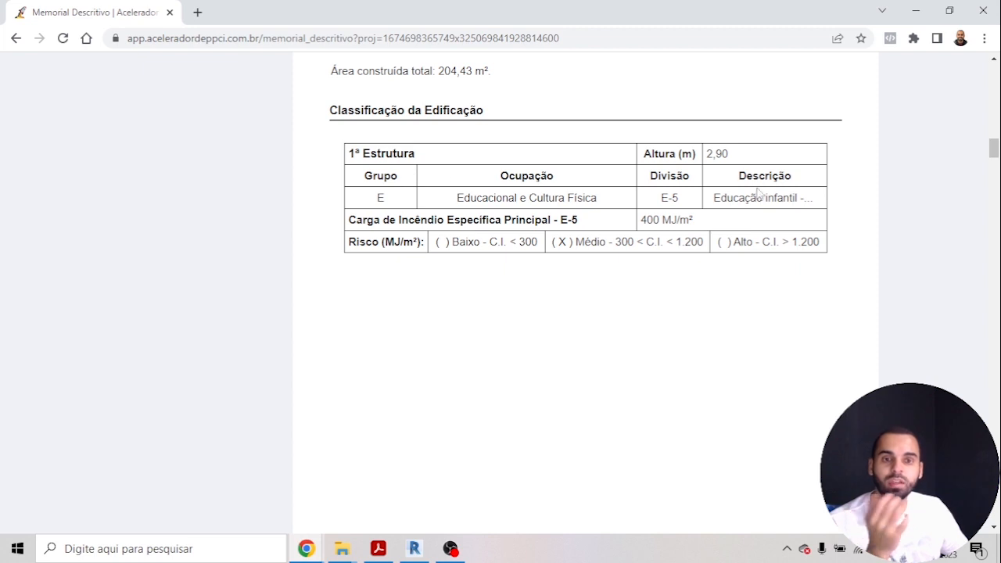
pyautogui.doubleClick(717, 153)
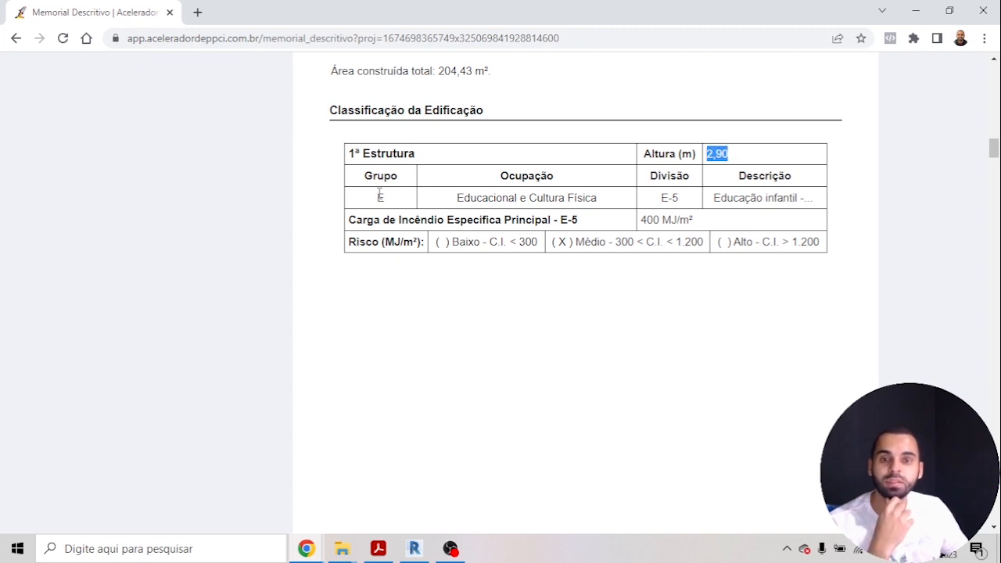
pyautogui.moveTo(475, 197); pyautogui.dragTo(587, 197)
pyautogui.moveTo(427, 220); pyautogui.dragTo(461, 219)
pyautogui.moveTo(655, 220); pyautogui.dragTo(687, 219)
pyautogui.click(652, 310)
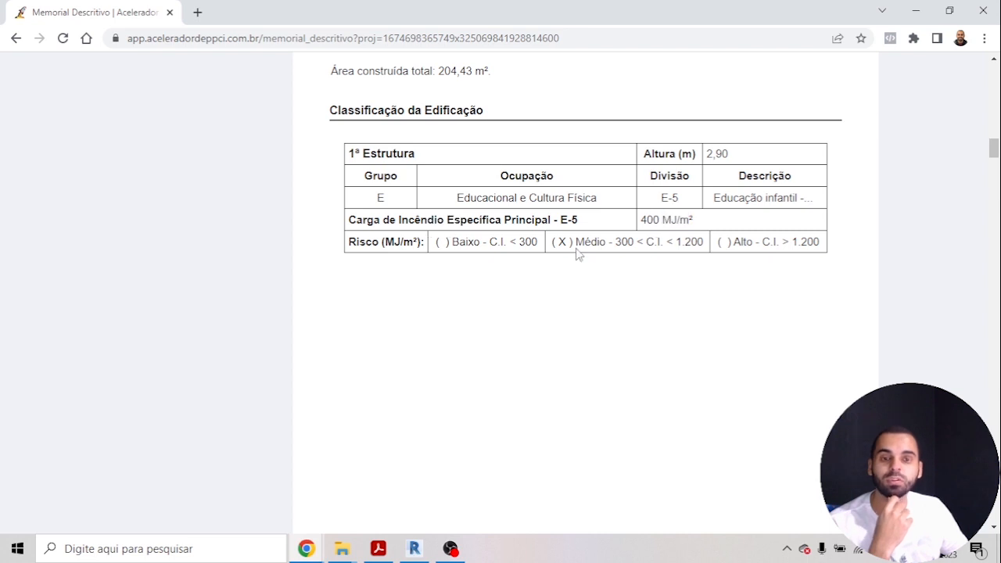
pyautogui.moveTo(554, 244); pyautogui.dragTo(669, 249)
pyautogui.click(682, 311)
pyautogui.scroll(-1, 684, 311)
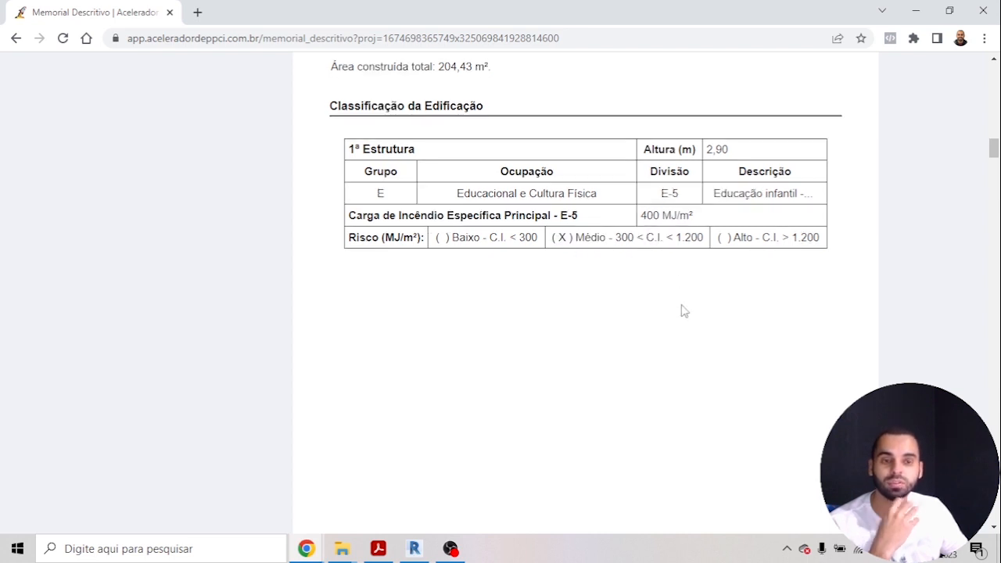
pyautogui.scroll(-4, 684, 311)
pyautogui.scroll(-6, 682, 305)
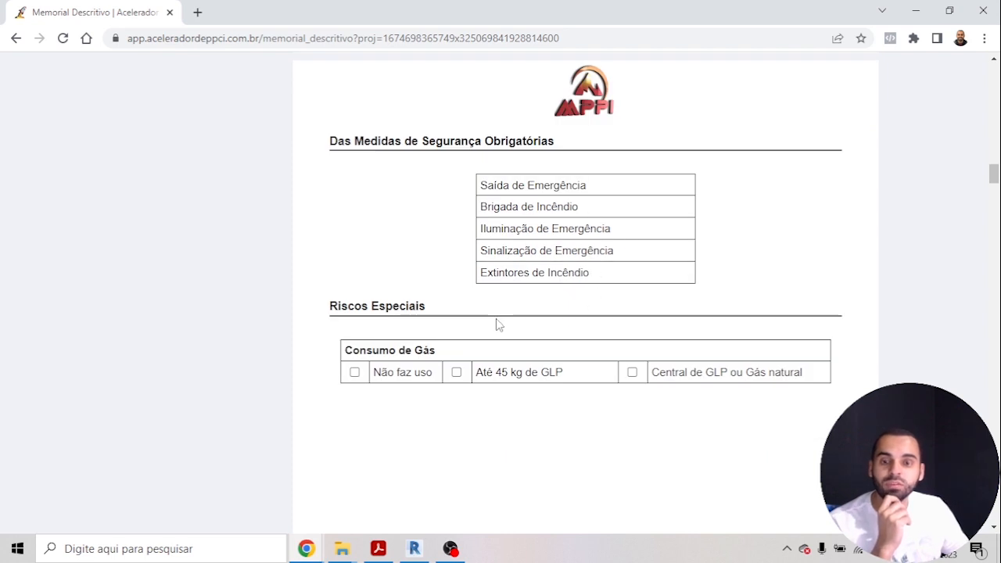
# Step: Mark gas consumption under Riscos Especiais as Não faz uso
pyautogui.click(382, 370)
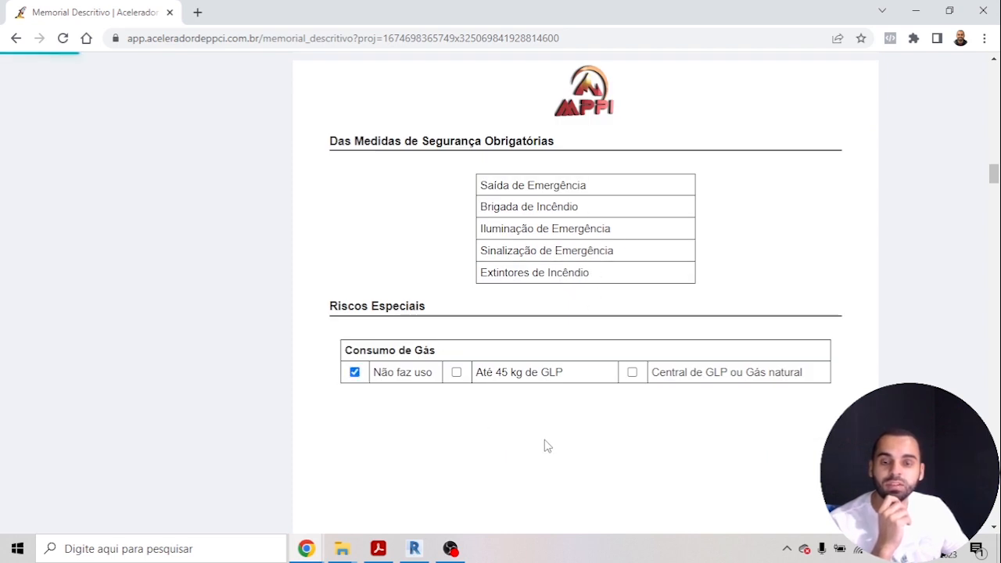
pyautogui.scroll(-7, 551, 446)
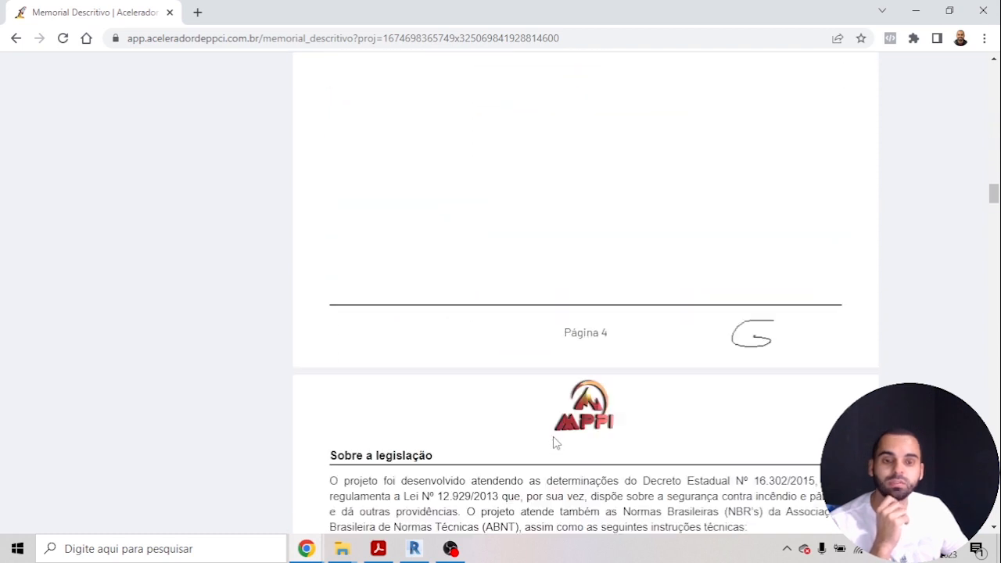
pyautogui.scroll(-3, 537, 258)
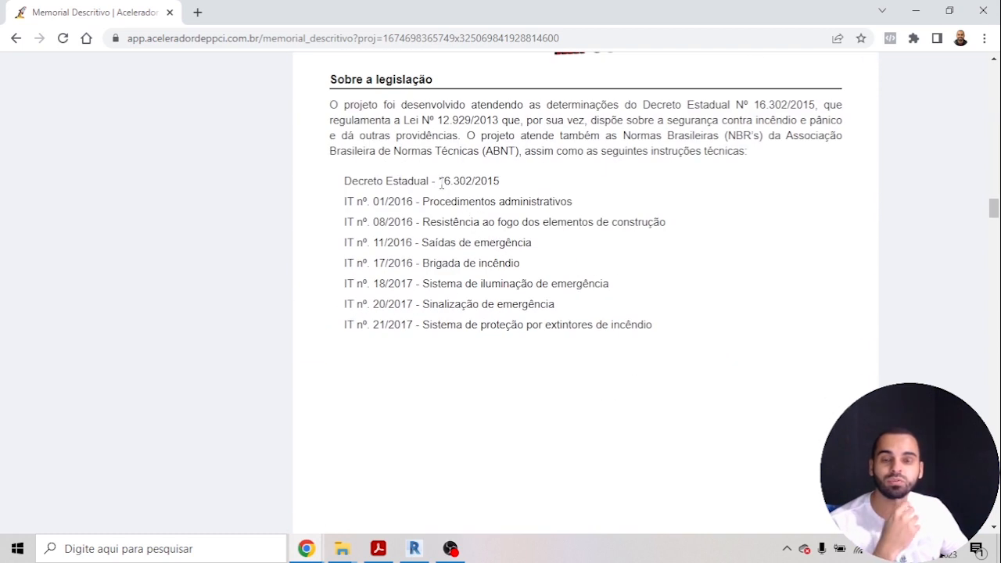
pyautogui.scroll(-5, 442, 184)
pyautogui.scroll(4, 442, 184)
# Step: Review the legislation list citing Decreto Estadual 16.302/2015 and the applicable ITs
pyautogui.moveTo(545, 251); pyautogui.dragTo(425, 163)
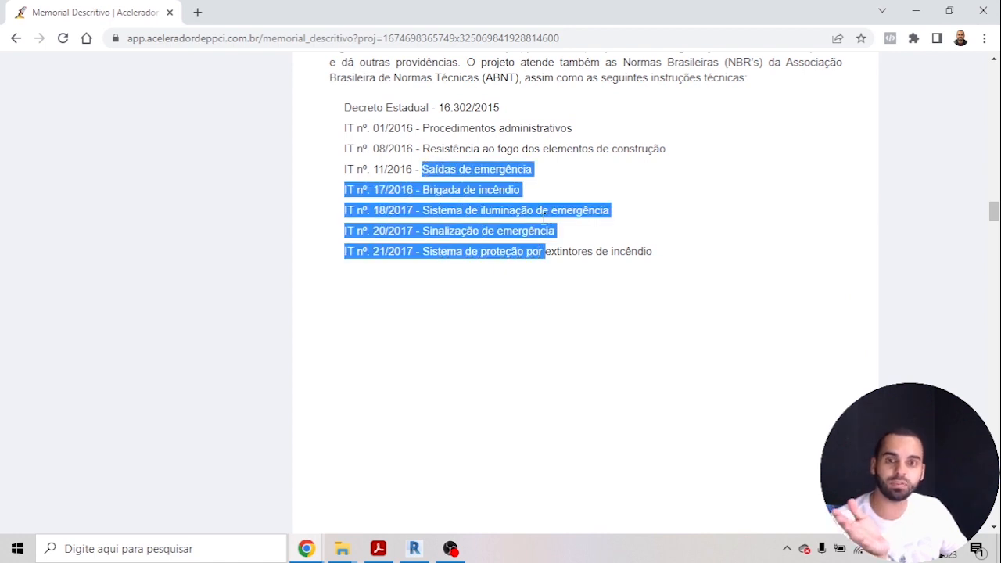
pyautogui.click(579, 244)
pyautogui.moveTo(569, 252); pyautogui.dragTo(422, 173)
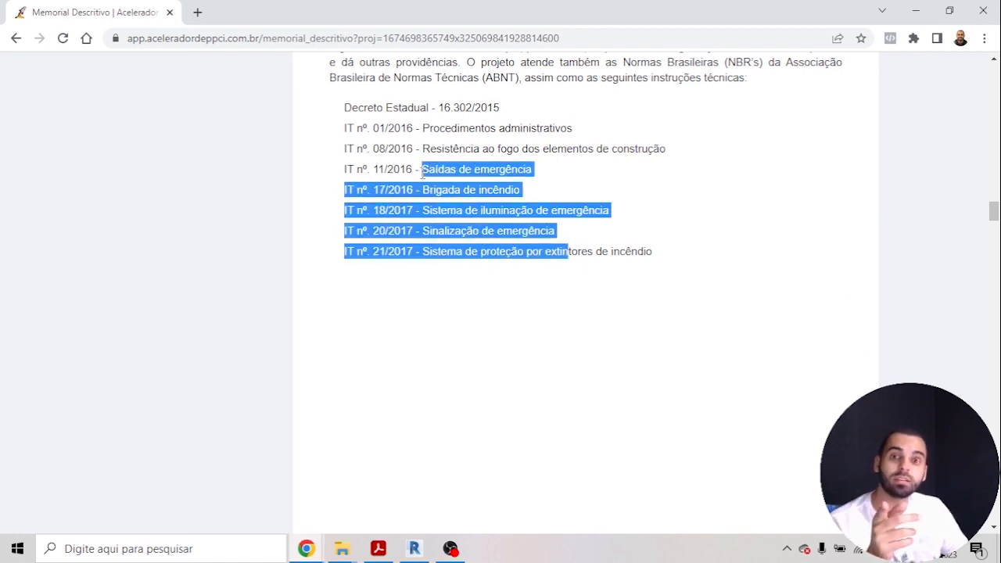
pyautogui.scroll(-5, 512, 250)
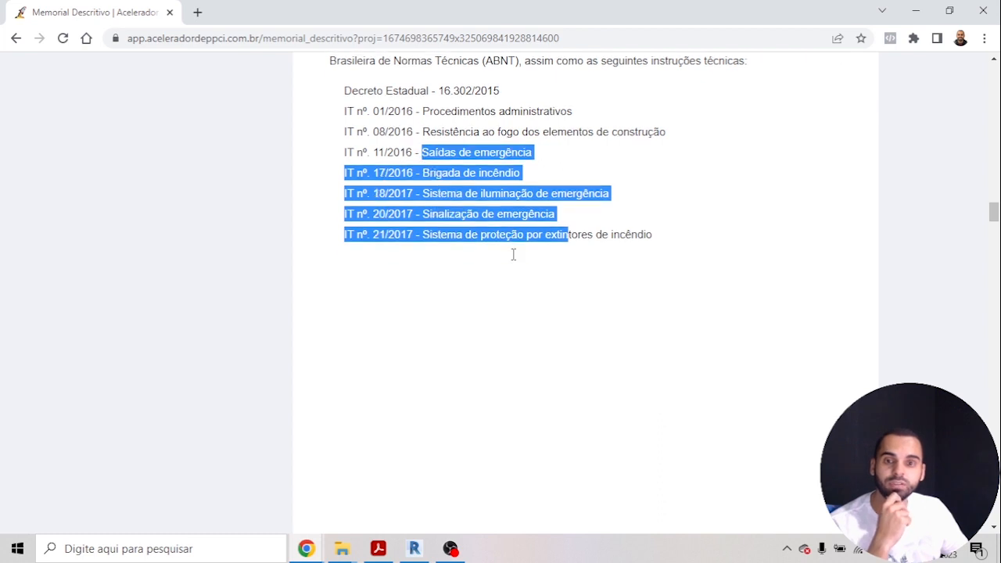
pyautogui.scroll(-1, 516, 242)
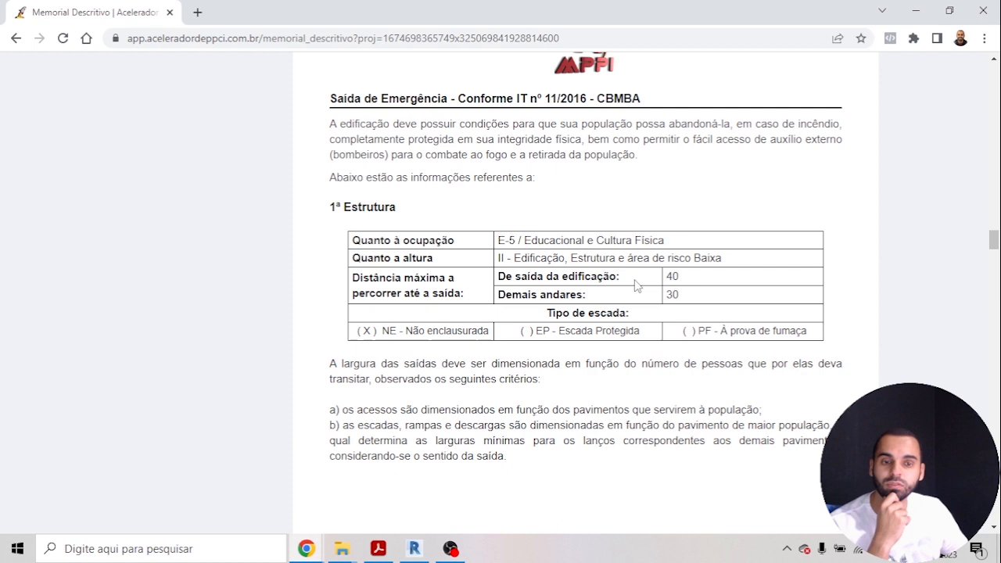
pyautogui.moveTo(672, 295); pyautogui.dragTo(679, 295)
pyautogui.moveTo(514, 259); pyautogui.dragTo(643, 263)
pyautogui.moveTo(396, 332); pyautogui.dragTo(435, 333)
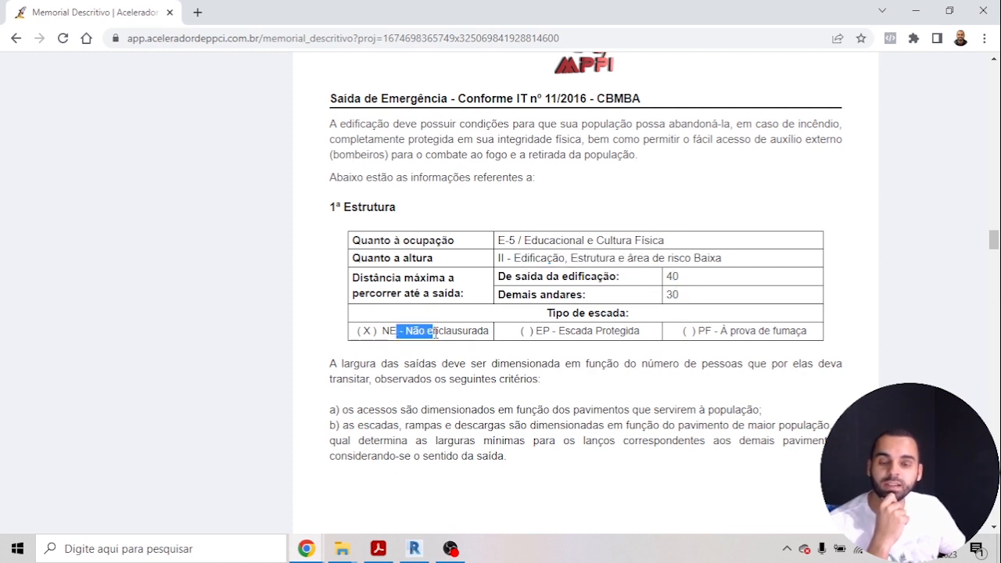
pyautogui.scroll(-6, 485, 342)
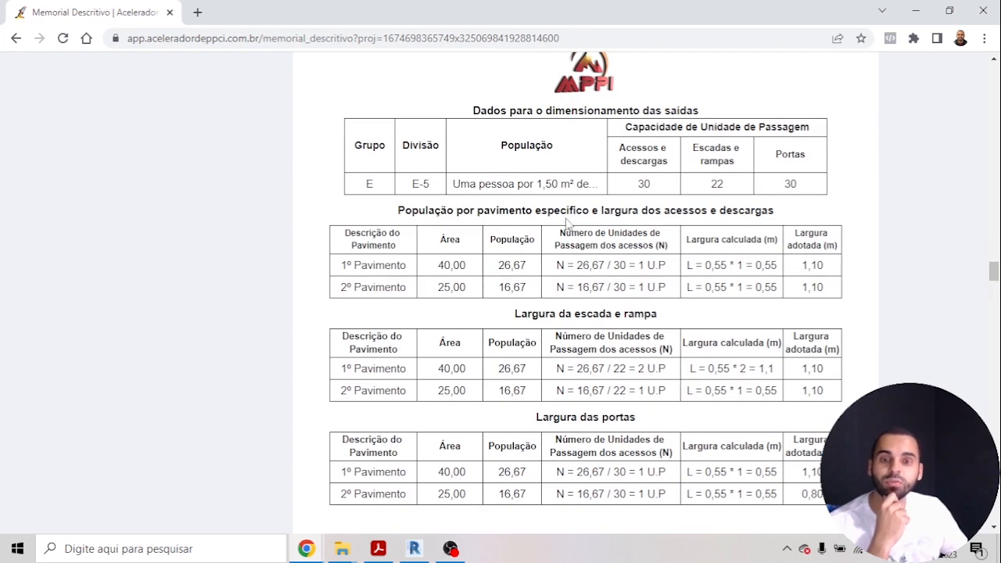
pyautogui.moveTo(347, 265); pyautogui.dragTo(400, 267)
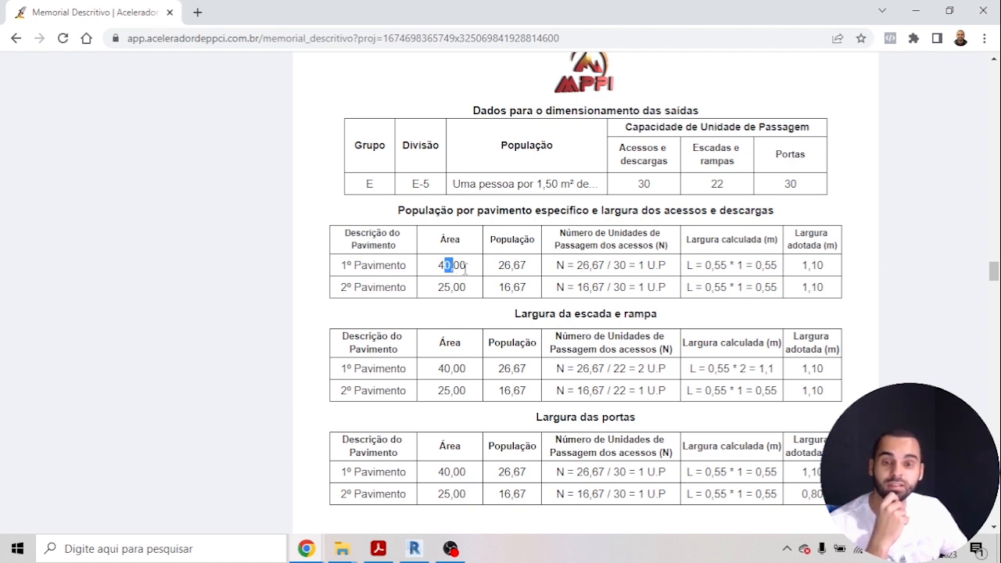
pyautogui.moveTo(497, 267); pyautogui.dragTo(654, 270)
pyautogui.moveTo(728, 267); pyautogui.dragTo(835, 267)
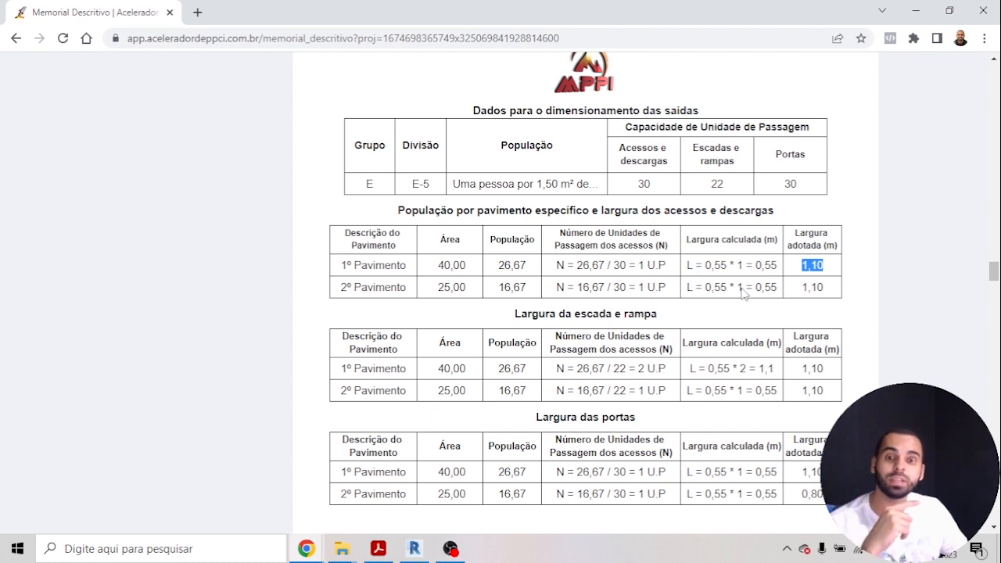
pyautogui.scroll(-1, 733, 285)
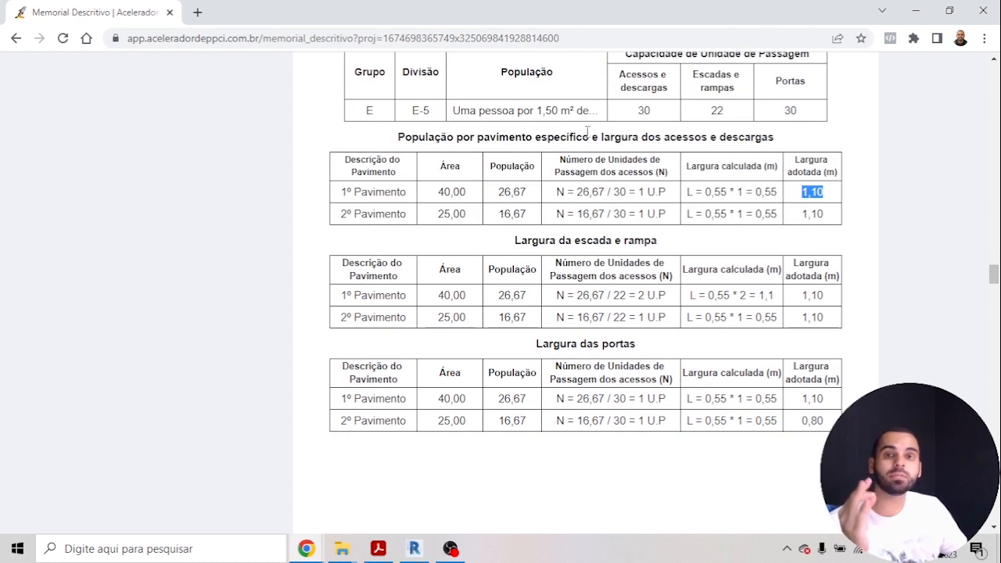
pyautogui.moveTo(539, 240); pyautogui.dragTo(634, 241)
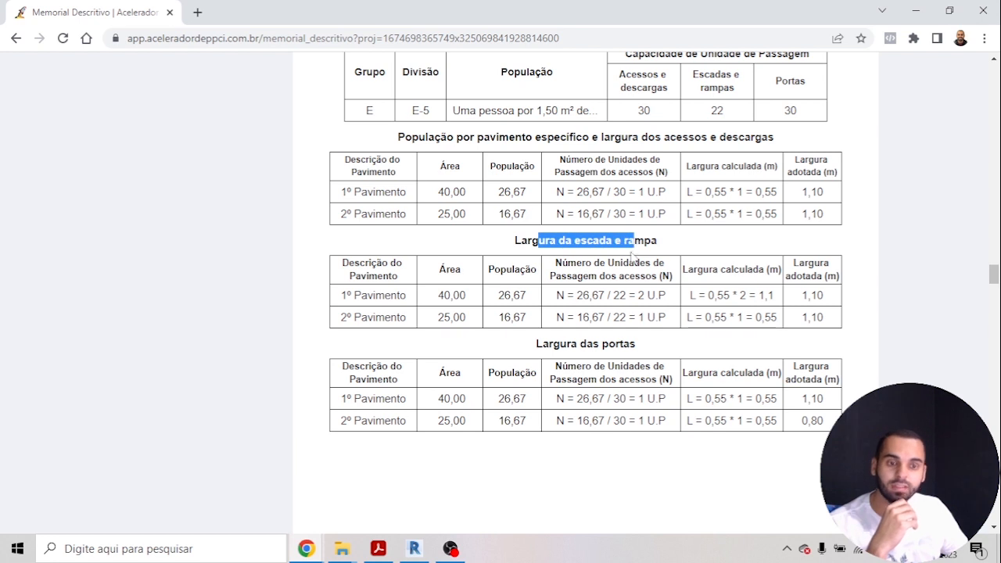
pyautogui.moveTo(554, 344); pyautogui.dragTo(620, 347)
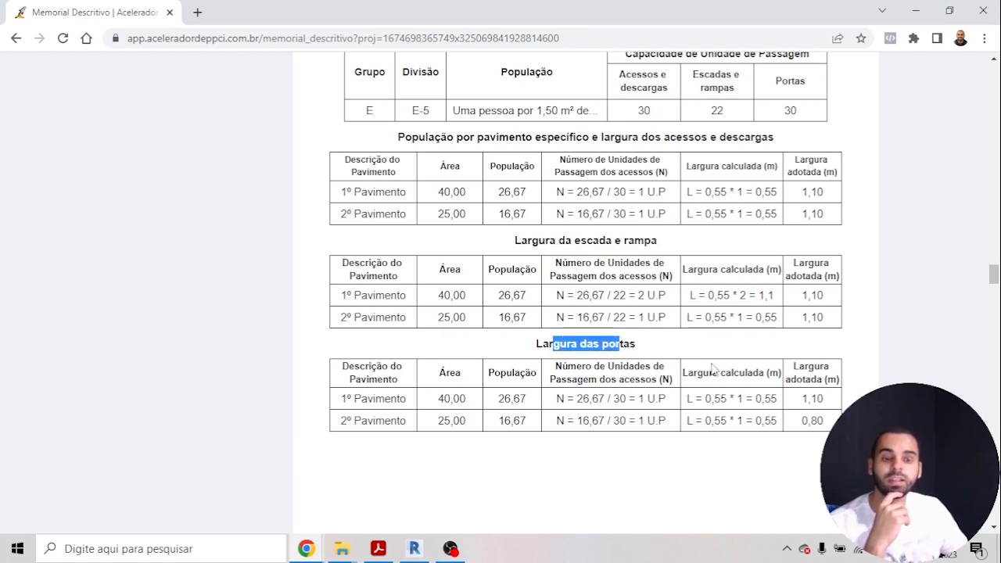
pyautogui.moveTo(801, 422); pyautogui.dragTo(824, 422)
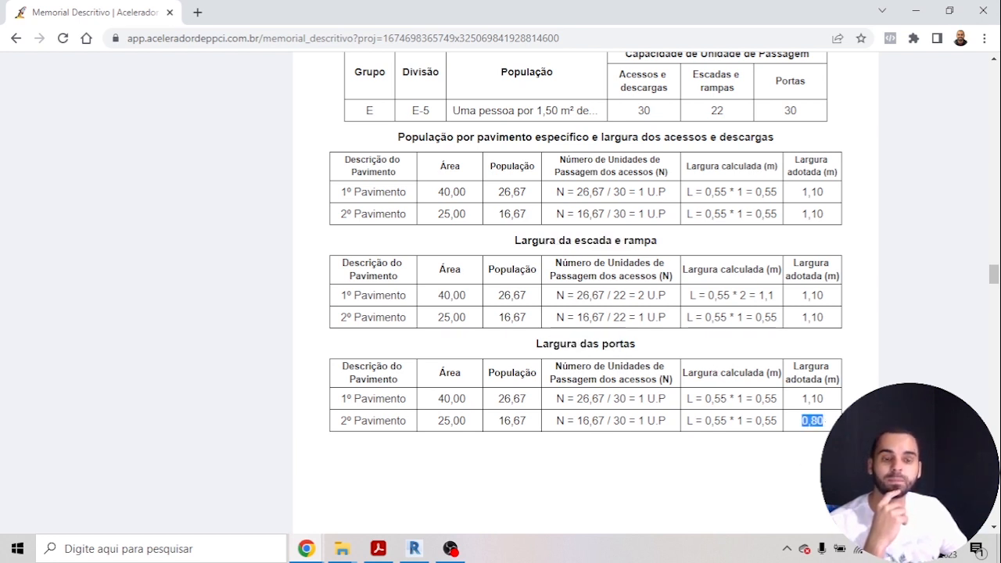
pyautogui.scroll(-10, 710, 429)
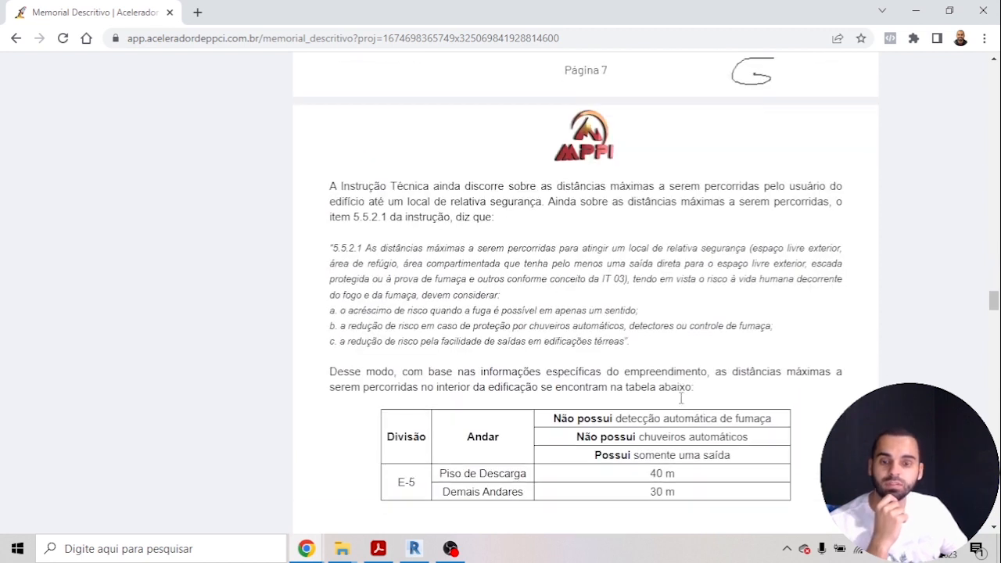
pyautogui.scroll(3, 684, 400)
pyautogui.scroll(-2, 576, 380)
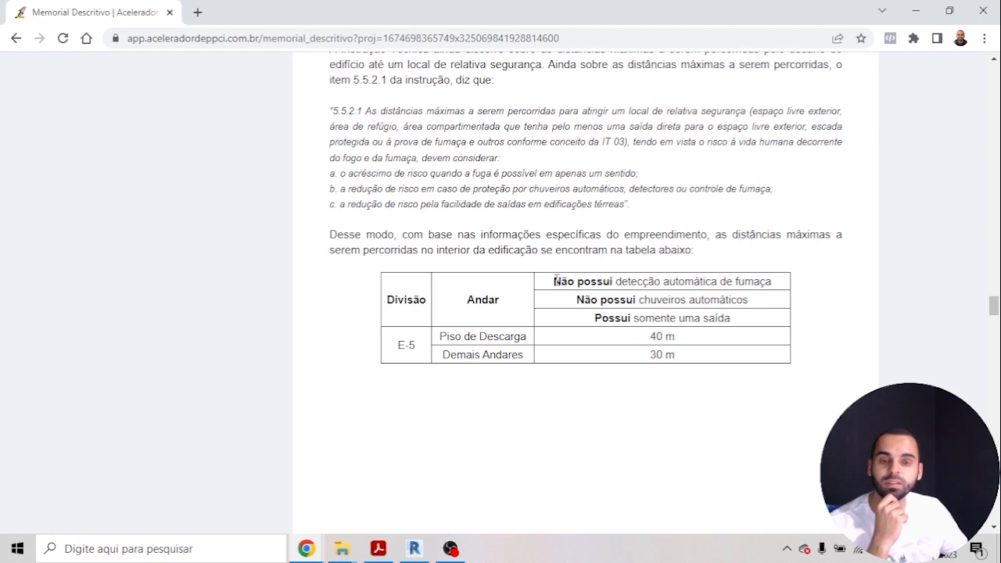
pyautogui.moveTo(551, 282); pyautogui.dragTo(673, 284)
pyautogui.moveTo(597, 300); pyautogui.dragTo(687, 299)
pyautogui.moveTo(604, 318); pyautogui.dragTo(714, 318)
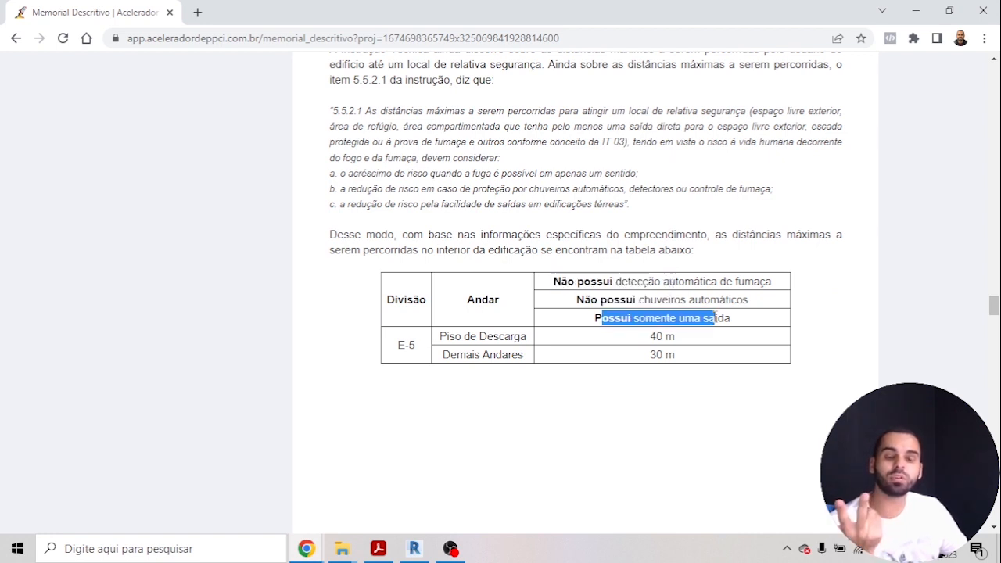
pyautogui.scroll(-10, 719, 436)
pyautogui.scroll(-2, 305, 212)
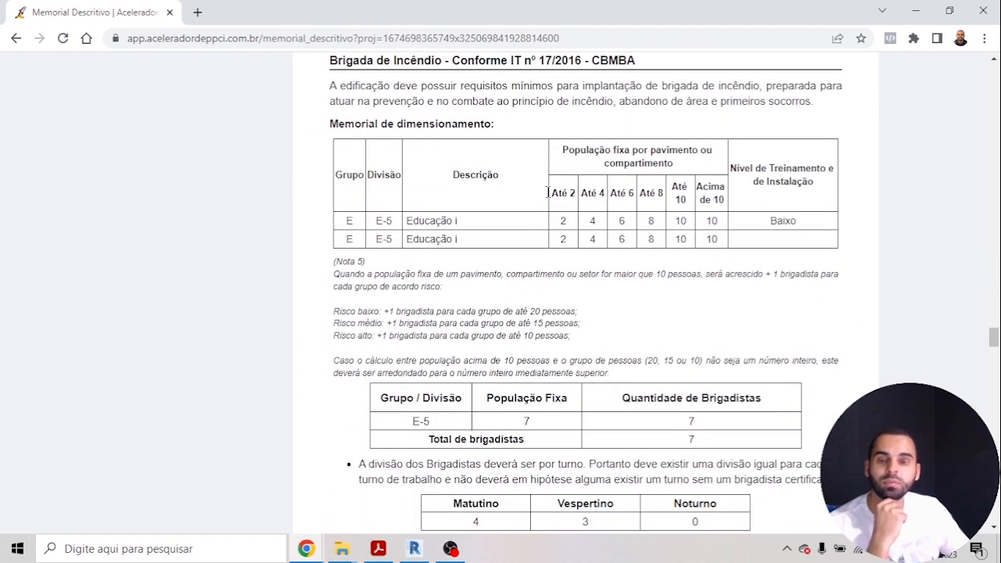
pyautogui.moveTo(363, 125); pyautogui.dragTo(446, 123)
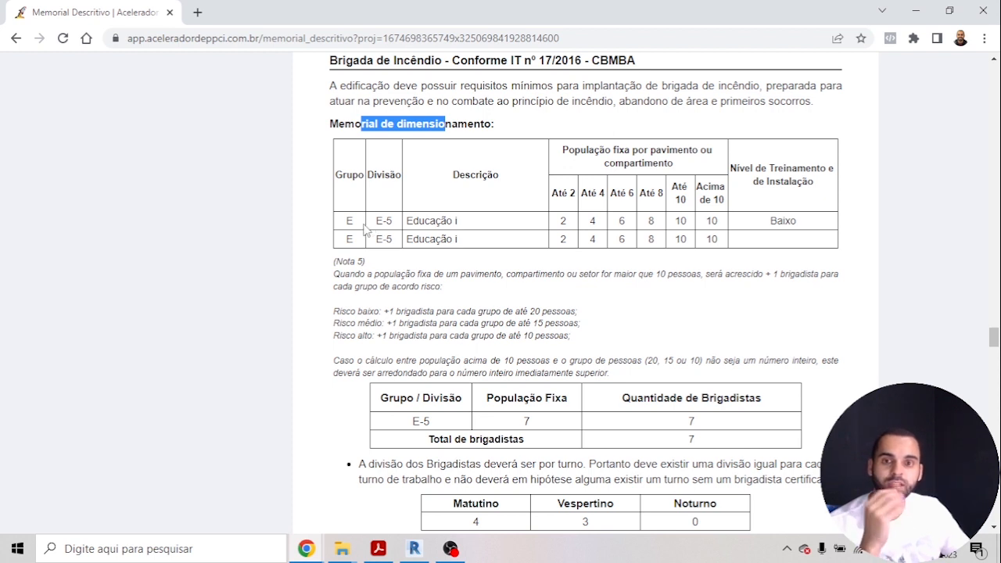
pyautogui.click(417, 220)
pyautogui.doubleClick(427, 221)
pyautogui.click(497, 229)
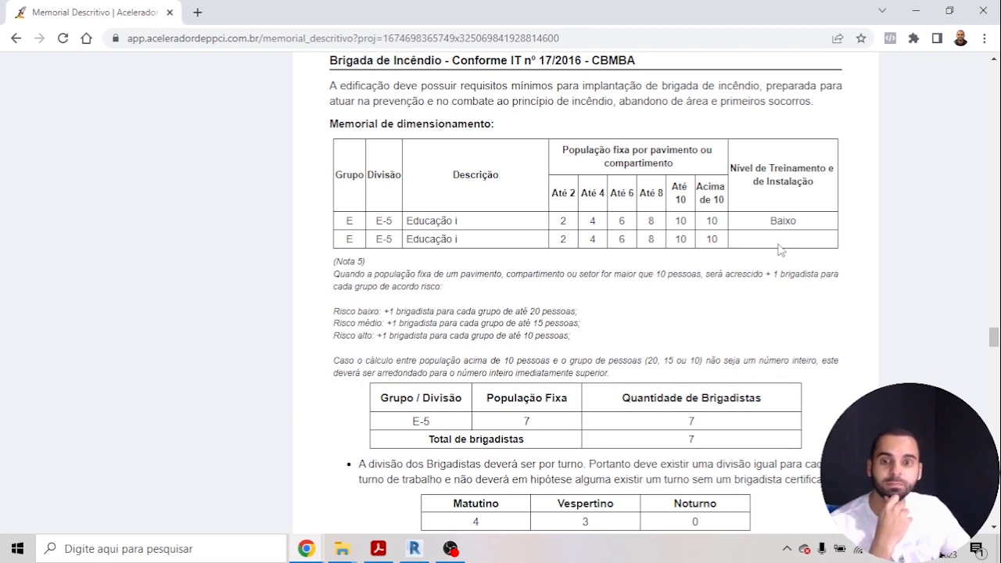
pyautogui.scroll(-2, 778, 249)
pyautogui.moveTo(414, 275); pyautogui.dragTo(472, 279)
pyautogui.doubleClick(526, 275)
pyautogui.doubleClick(691, 274)
pyautogui.doubleClick(690, 293)
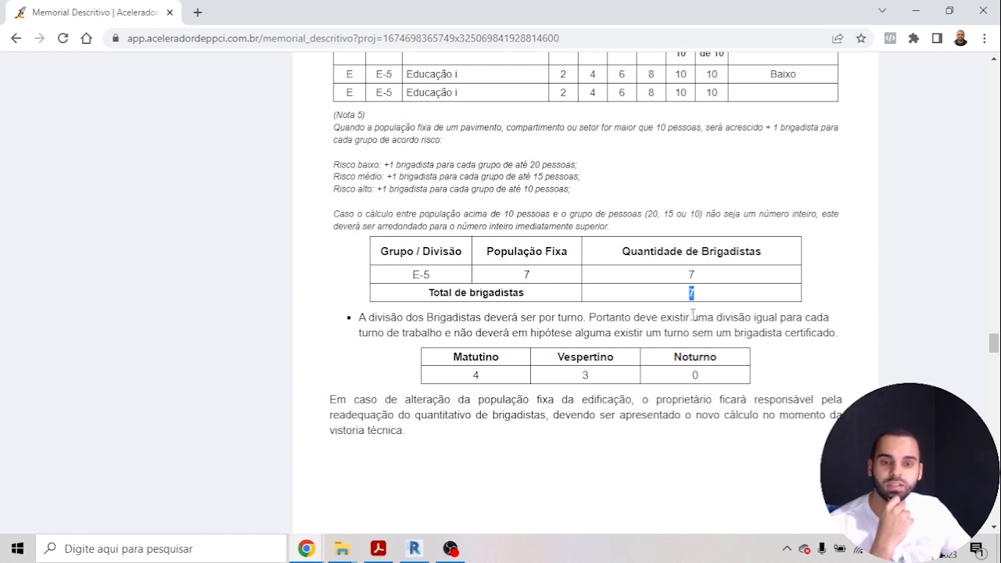
pyautogui.scroll(-2, 477, 363)
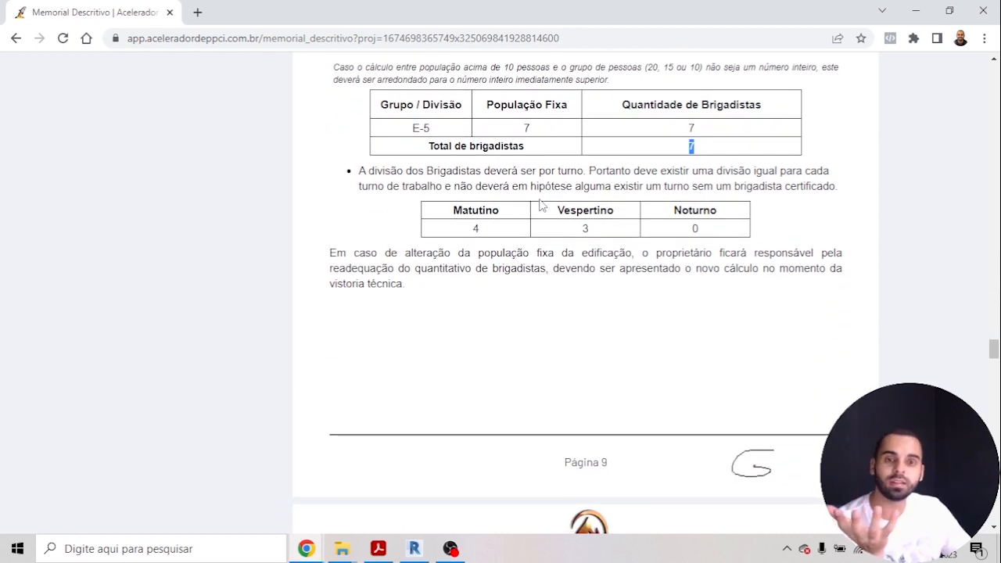
pyautogui.moveTo(544, 171); pyautogui.dragTo(571, 172)
pyautogui.doubleClick(474, 229)
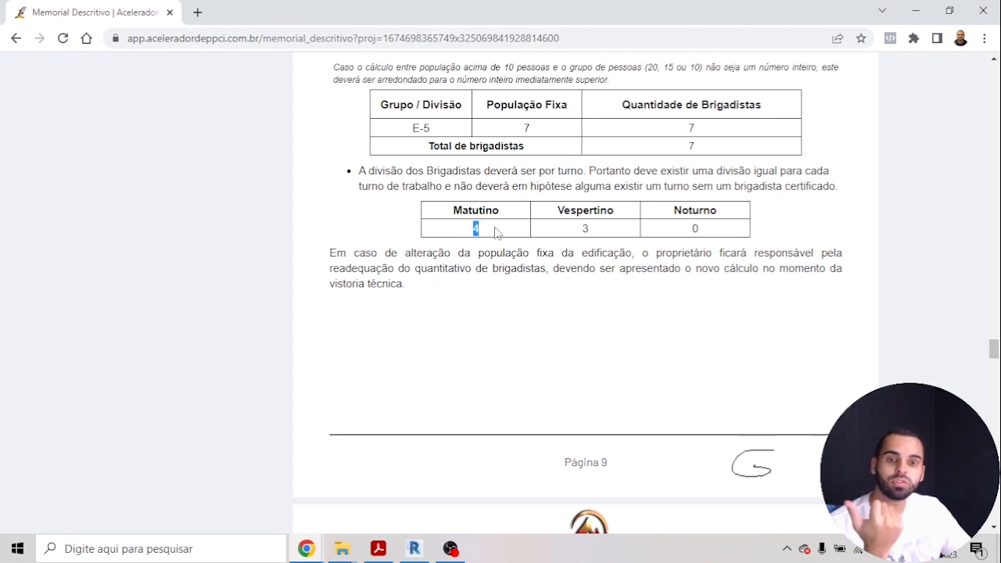
pyautogui.doubleClick(584, 229)
pyautogui.scroll(-5, 531, 250)
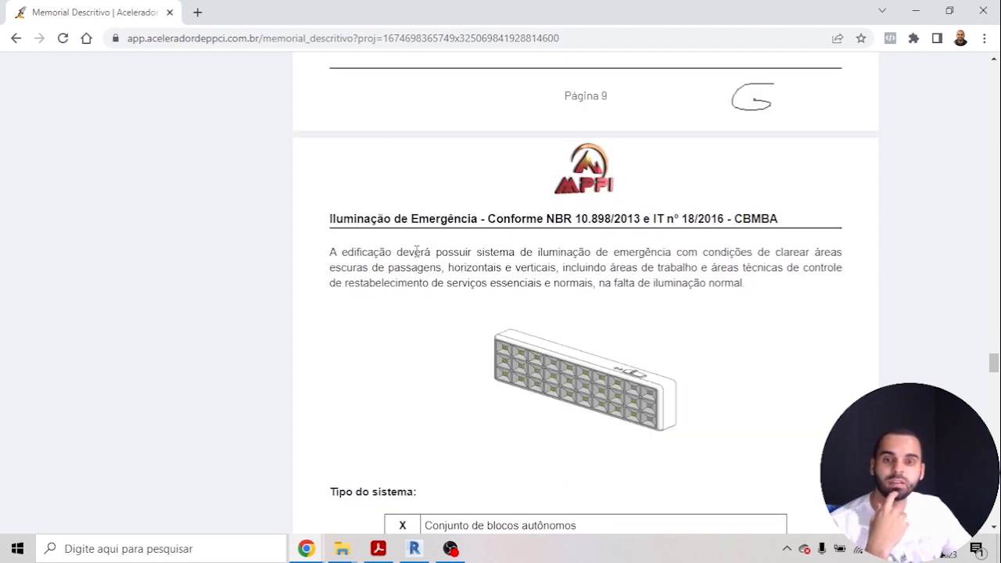
# Step: Scroll through the memorial's Iluminação and Sinalização sections
pyautogui.scroll(-2, 512, 258)
pyautogui.moveTo(599, 227); pyautogui.dragTo(389, 200)
pyautogui.scroll(-2, 462, 233)
pyautogui.scroll(-10, 463, 239)
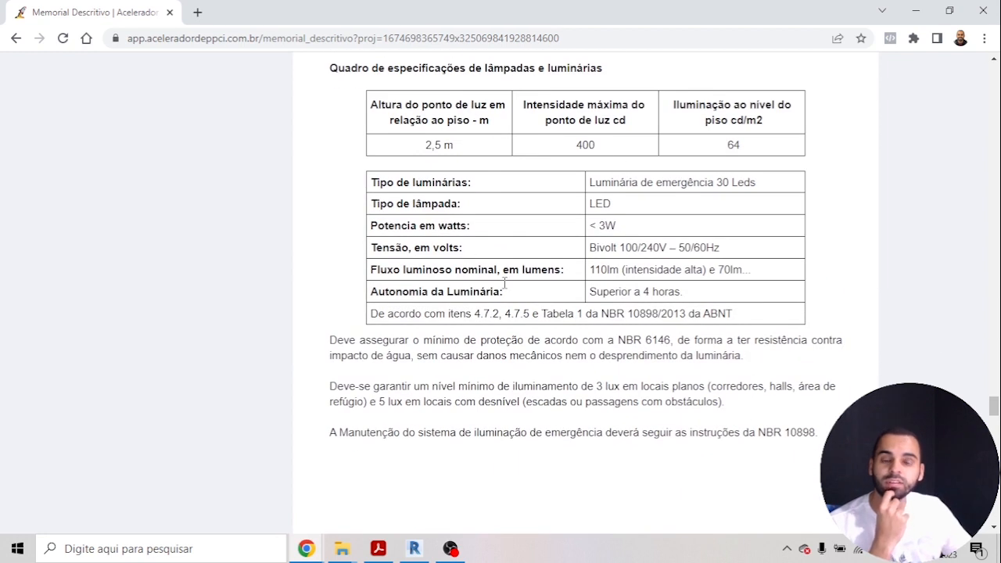
pyautogui.scroll(-3, 540, 268)
pyautogui.scroll(-5, 541, 268)
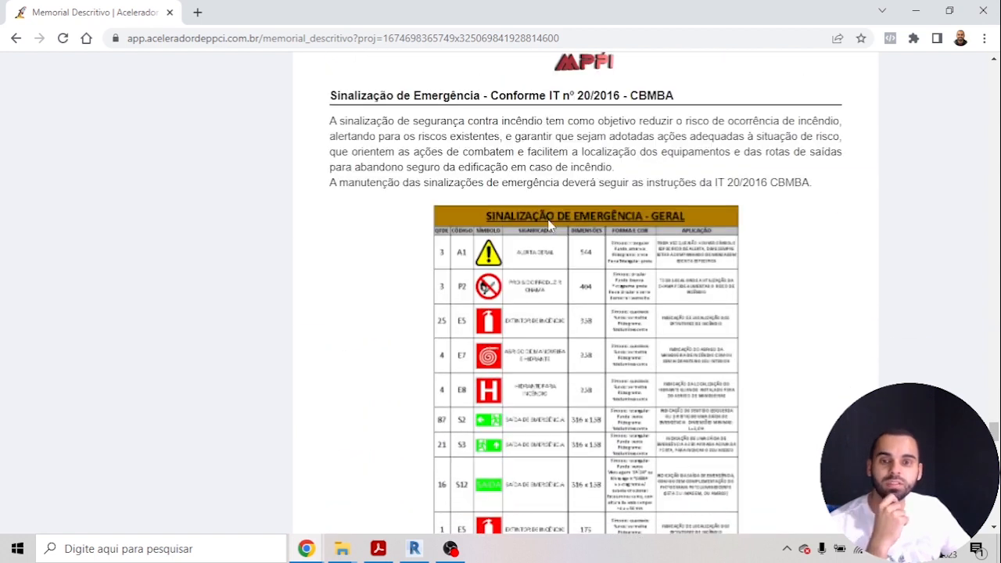
pyautogui.scroll(1, 549, 224)
pyautogui.scroll(-2, 579, 290)
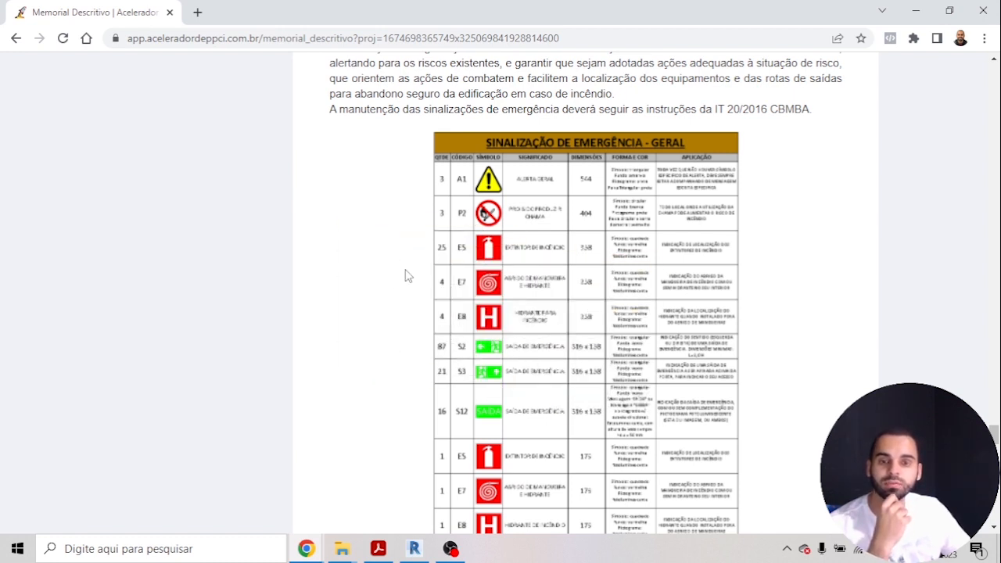
pyautogui.scroll(-15, 666, 301)
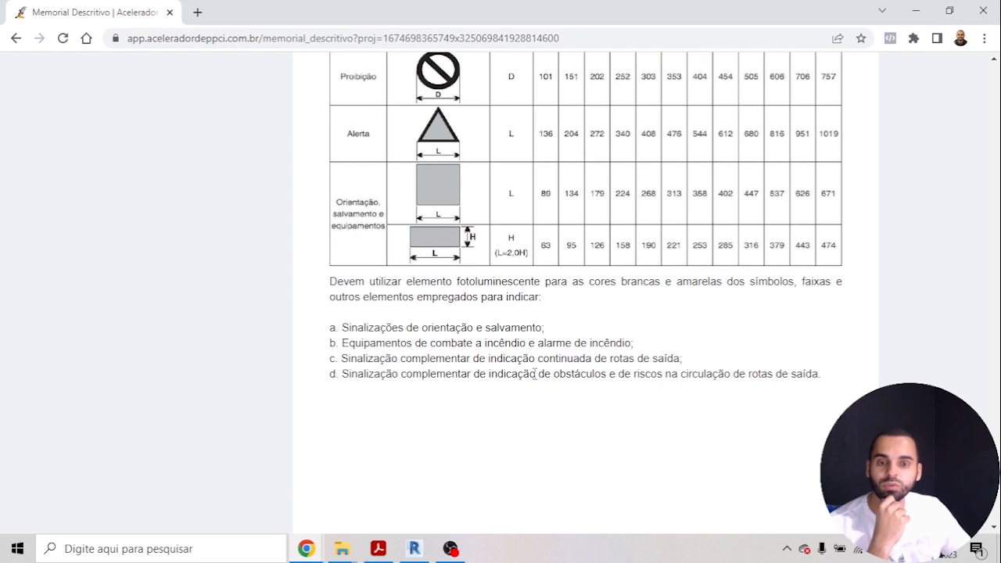
pyautogui.scroll(-6, 534, 374)
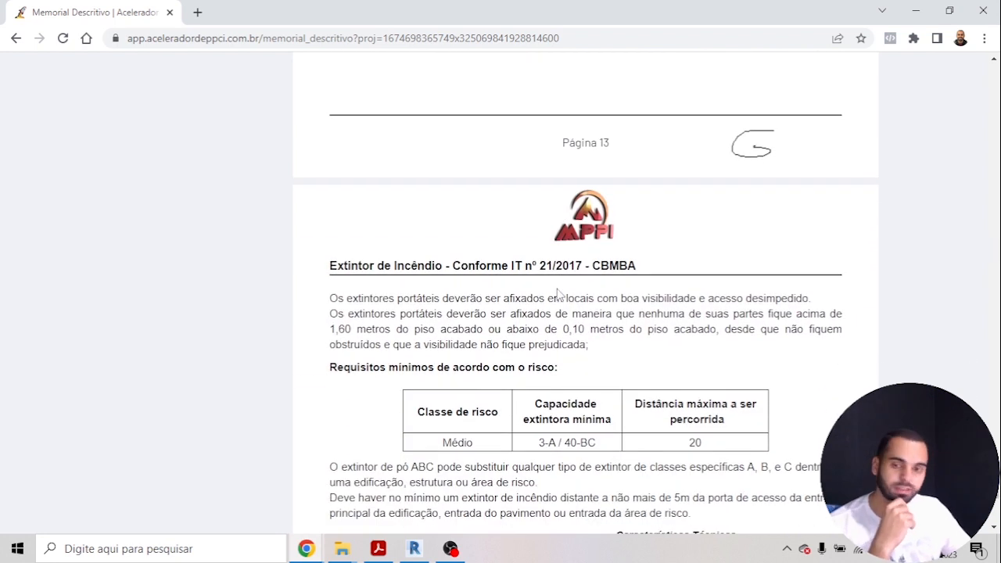
pyautogui.scroll(-2, 557, 293)
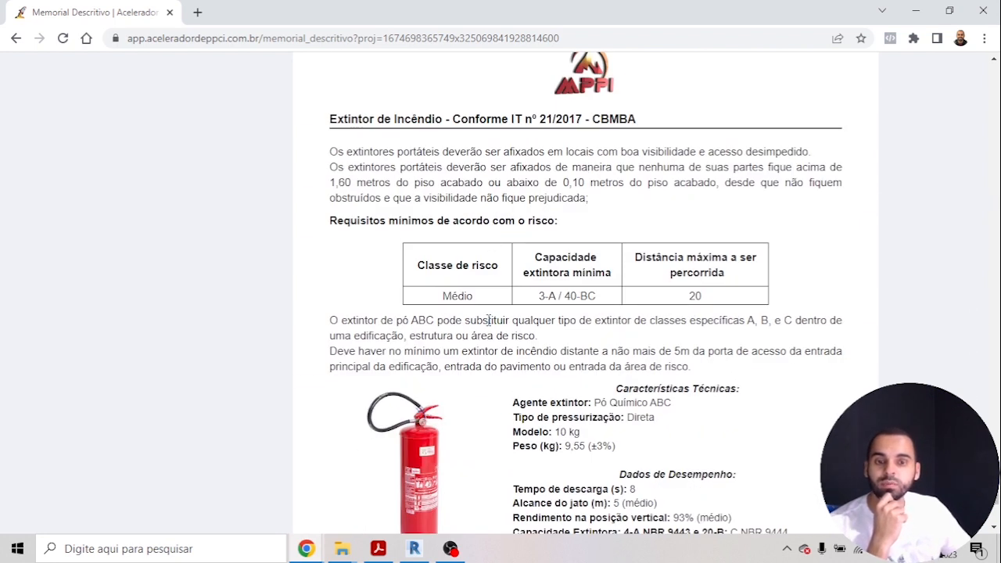
# Step: Check the extinguisher section's Médio risk, 20 m distance and 4 Pó Químico - ABC units, then proceed
pyautogui.doubleClick(450, 295)
pyautogui.moveTo(547, 297); pyautogui.dragTo(579, 297)
pyautogui.doubleClick(696, 297)
pyautogui.scroll(-2, 699, 305)
pyautogui.scroll(-2, 656, 316)
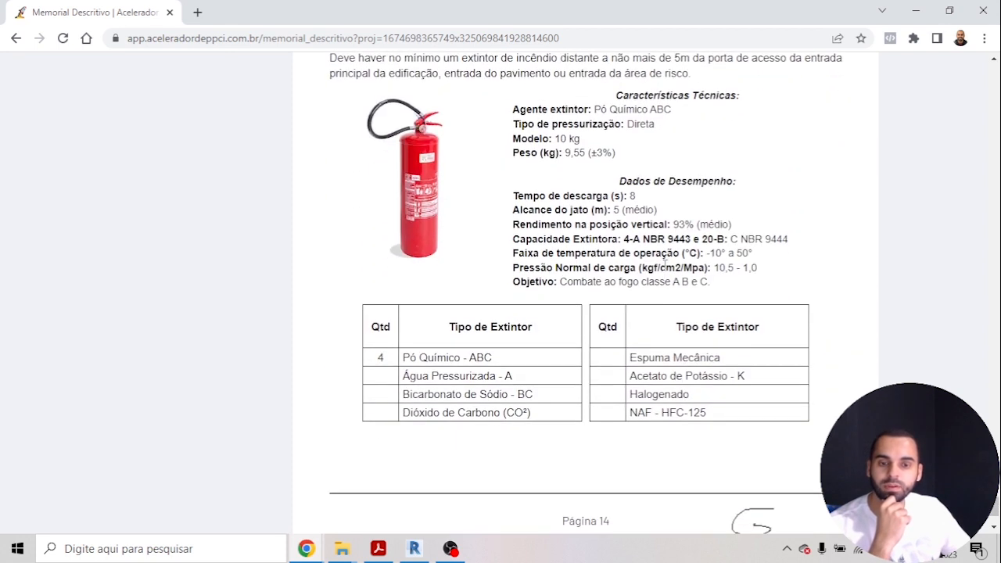
pyautogui.moveTo(504, 360); pyautogui.dragTo(376, 360)
pyautogui.click(443, 357)
pyautogui.moveTo(508, 360); pyautogui.dragTo(360, 363)
pyautogui.click(352, 383)
pyautogui.scroll(-2, 352, 383)
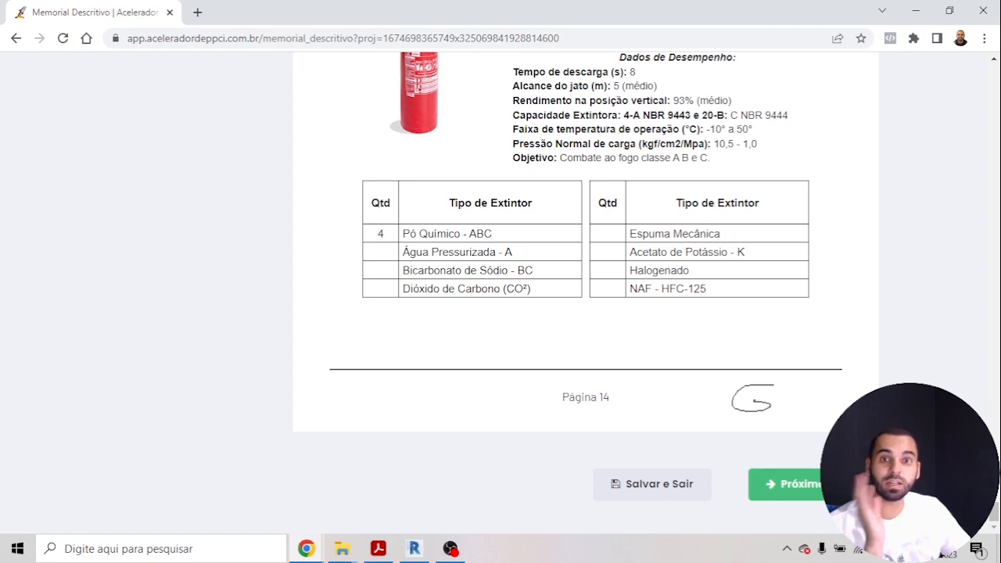
pyautogui.click(826, 484)
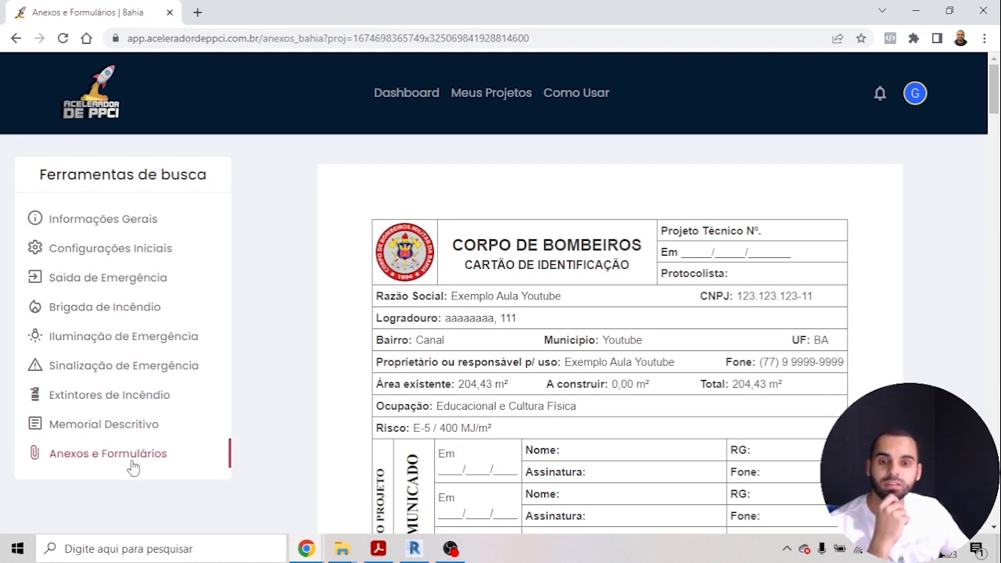
# Step: Review the Bahia risk form's building name, Bairro, Município and control measures
pyautogui.scroll(-20, 545, 344)
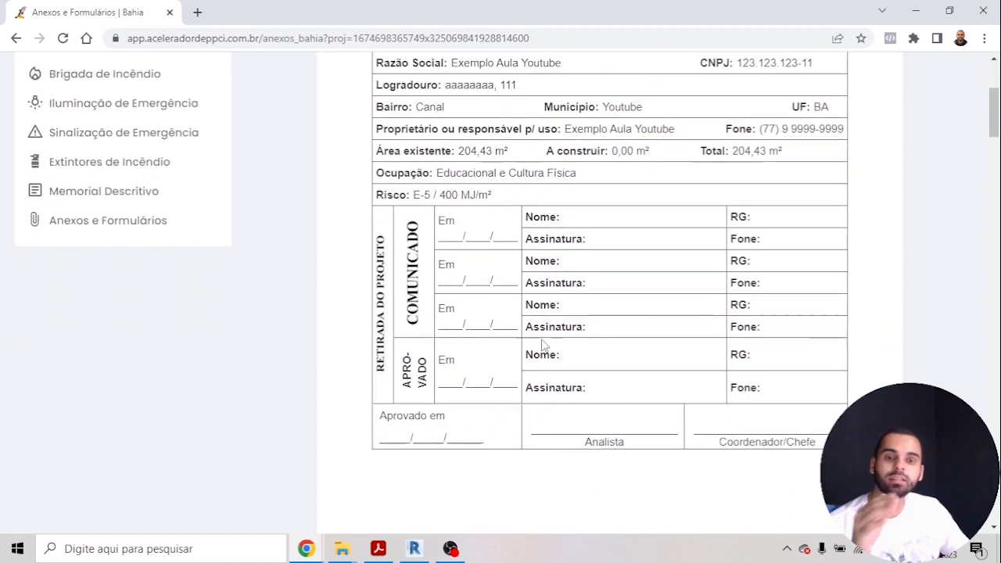
pyautogui.scroll(-18, 545, 336)
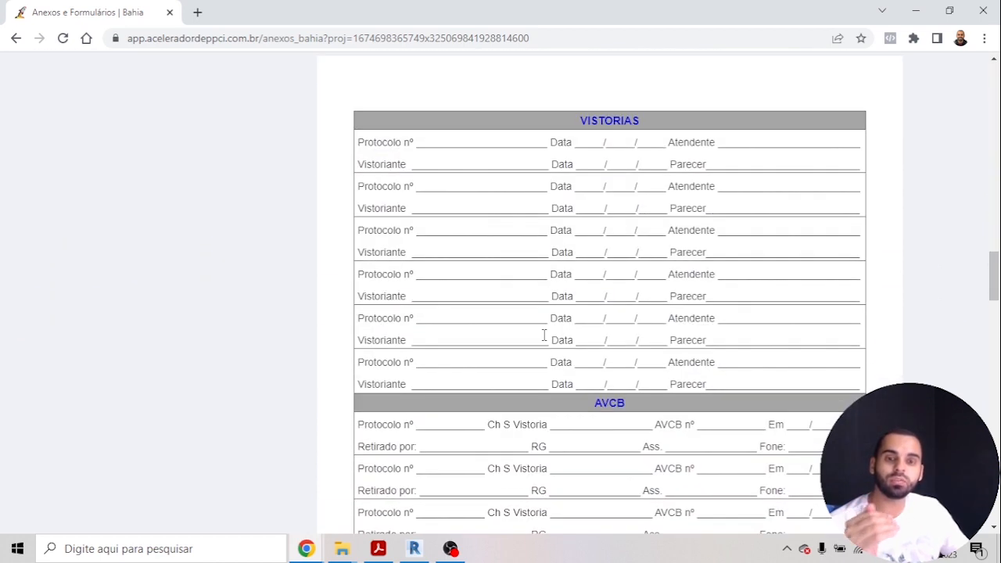
pyautogui.scroll(-7, 544, 338)
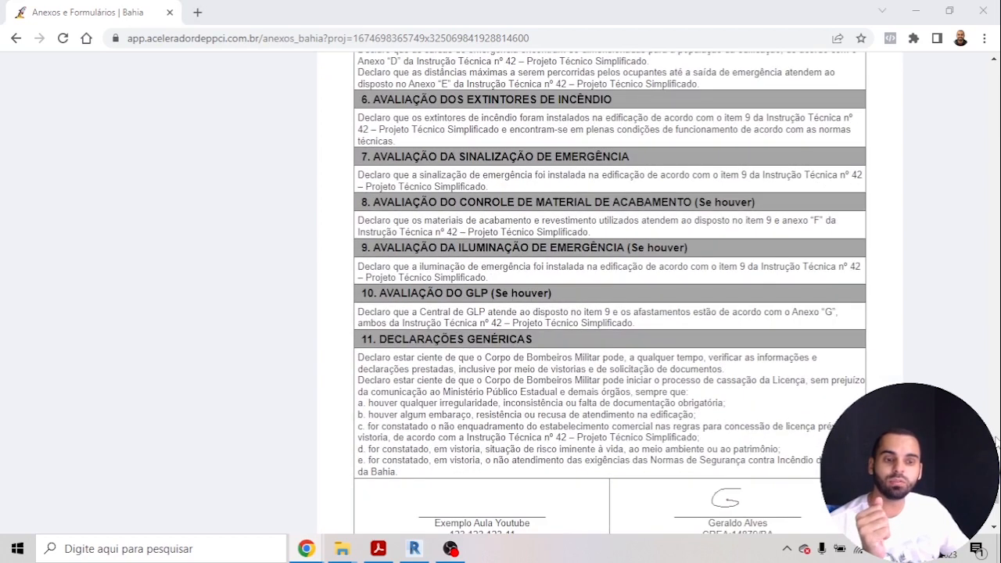
pyautogui.scroll(10, 936, 347)
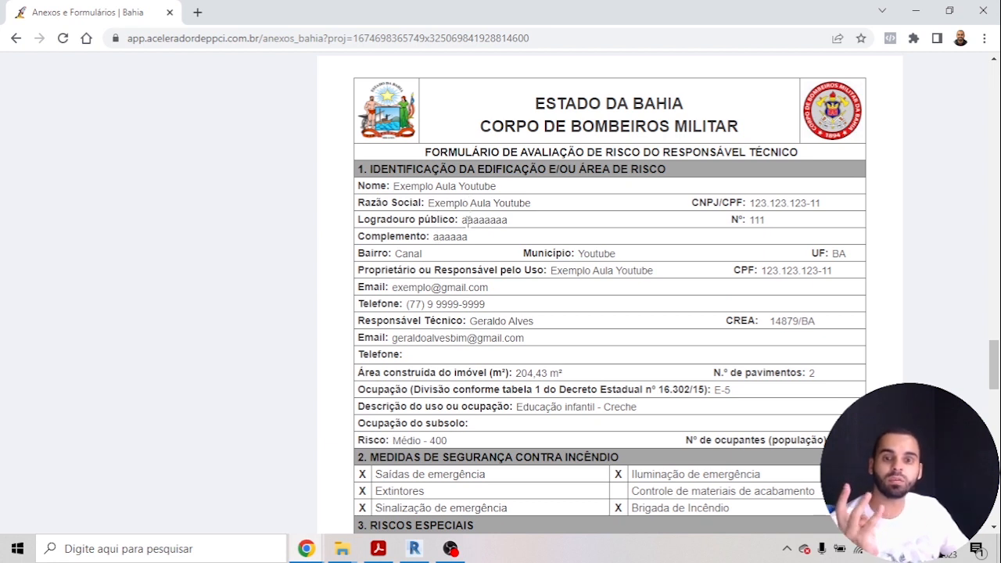
pyautogui.moveTo(393, 186); pyautogui.dragTo(484, 190)
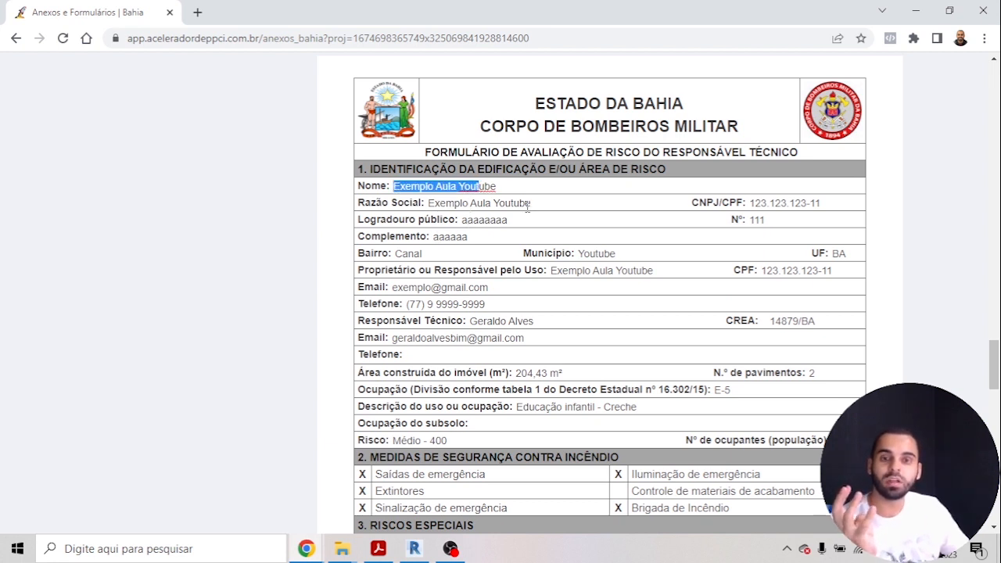
pyautogui.moveTo(401, 254); pyautogui.dragTo(426, 255)
pyautogui.moveTo(545, 253); pyautogui.dragTo(614, 253)
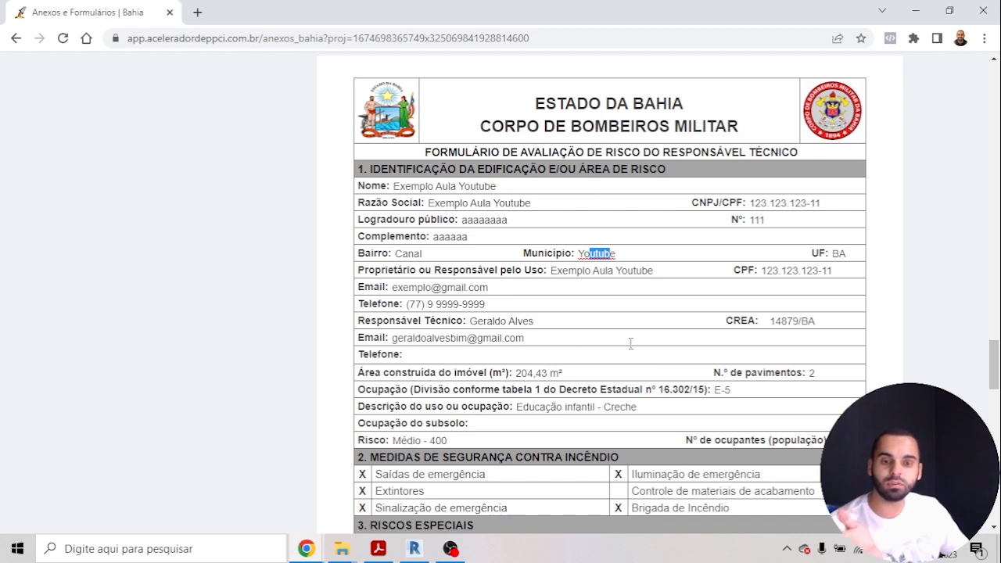
pyautogui.scroll(-3, 630, 342)
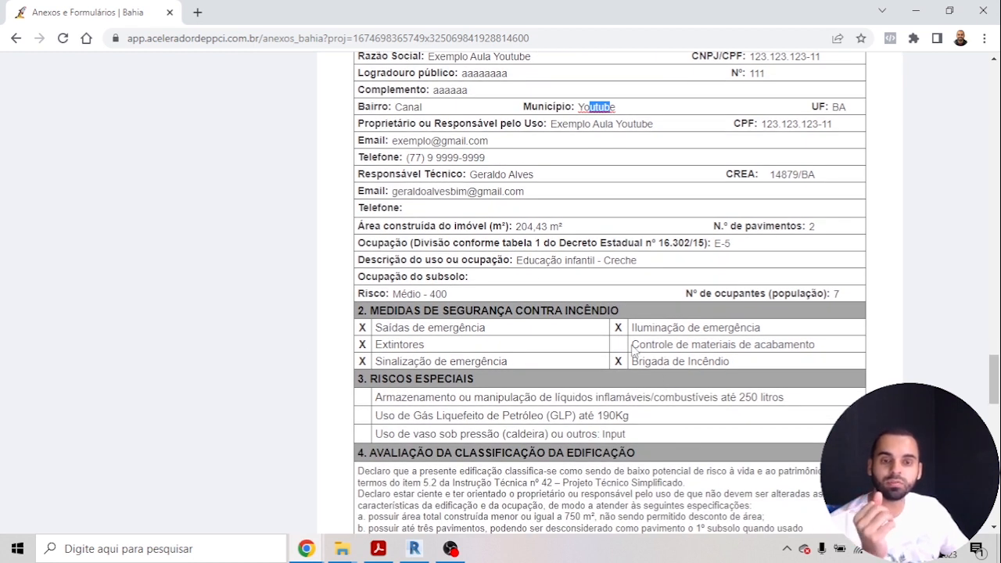
pyautogui.moveTo(645, 345); pyautogui.dragTo(733, 346)
pyautogui.moveTo(389, 379); pyautogui.dragTo(456, 380)
# Step: Check the signature block and continue to the project's Informações gerais page
pyautogui.scroll(-1, 495, 392)
pyautogui.scroll(-4, 397, 358)
pyautogui.scroll(-10, 397, 358)
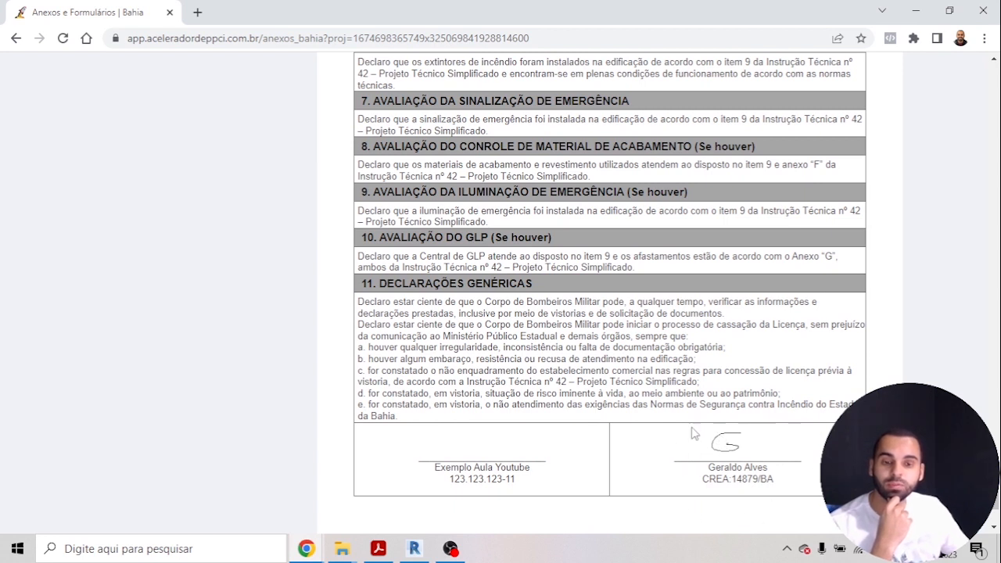
pyautogui.moveTo(447, 467); pyautogui.dragTo(522, 468)
pyautogui.click(536, 484)
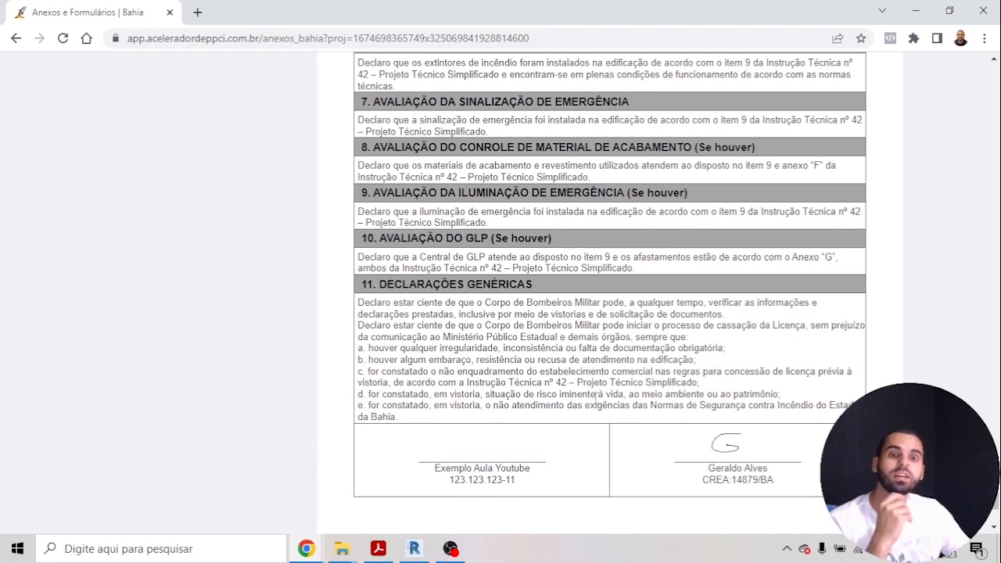
pyautogui.scroll(2, 478, 454)
pyautogui.scroll(-4, 478, 455)
pyautogui.click(797, 480)
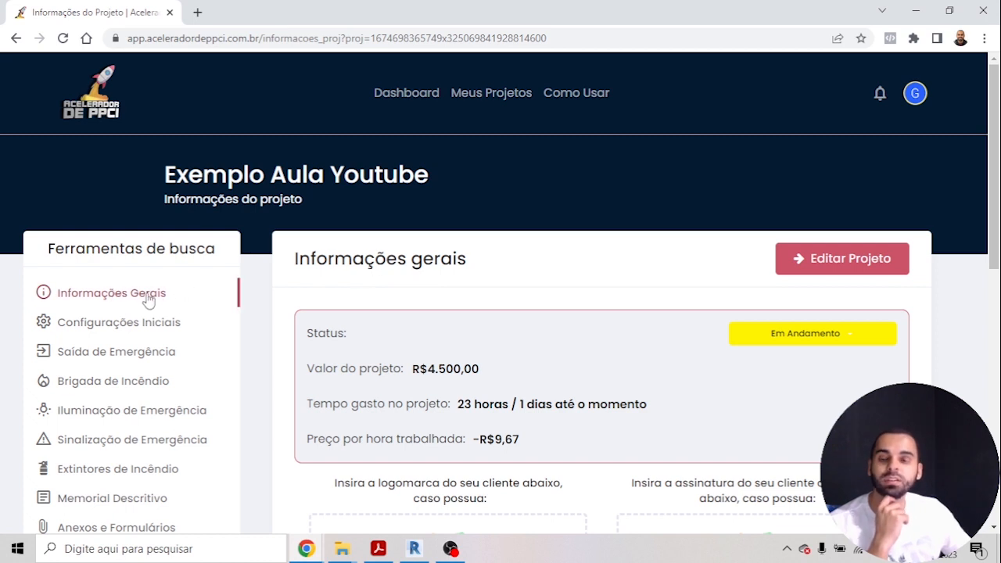
# Step: Look over the project status options, keeping the status at Em Andamento
pyautogui.click(827, 342)
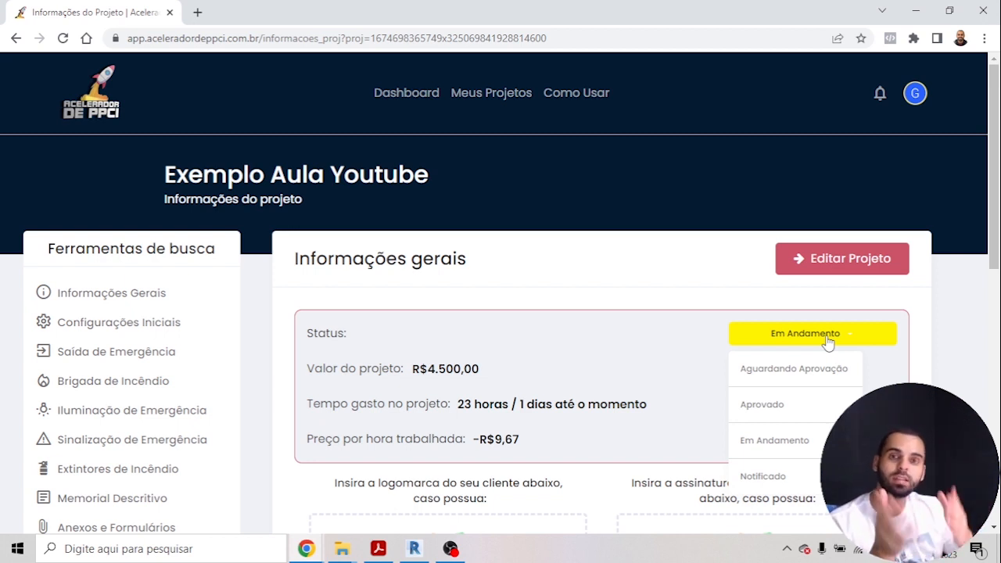
pyautogui.click(642, 313)
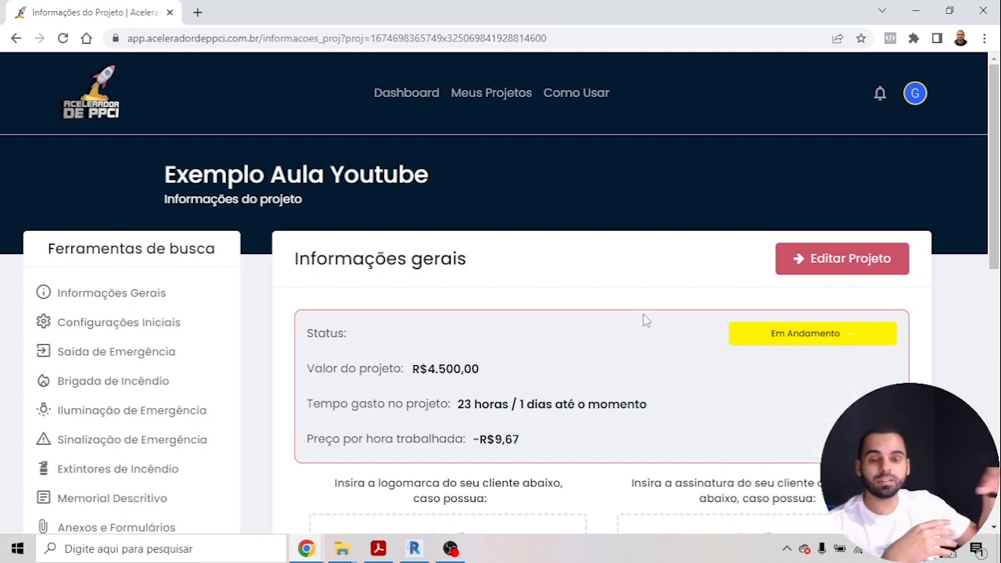
pyautogui.scroll(-1, 643, 314)
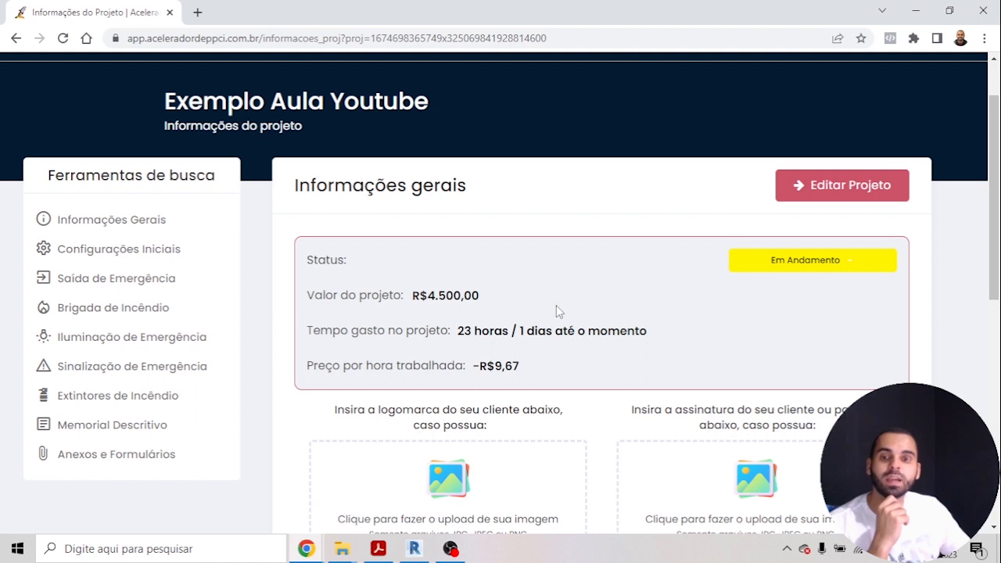
# Step: Review the hours on the time-spent line, then go to the Dashboard
pyautogui.moveTo(367, 328); pyautogui.dragTo(348, 330)
pyautogui.moveTo(469, 334); pyautogui.dragTo(508, 336)
pyautogui.click(537, 341)
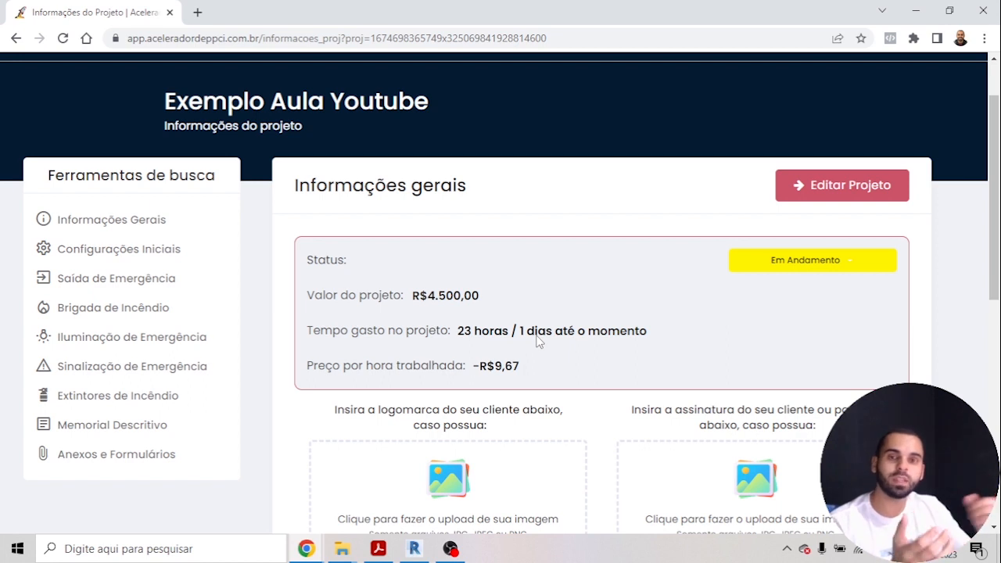
pyautogui.scroll(2, 537, 341)
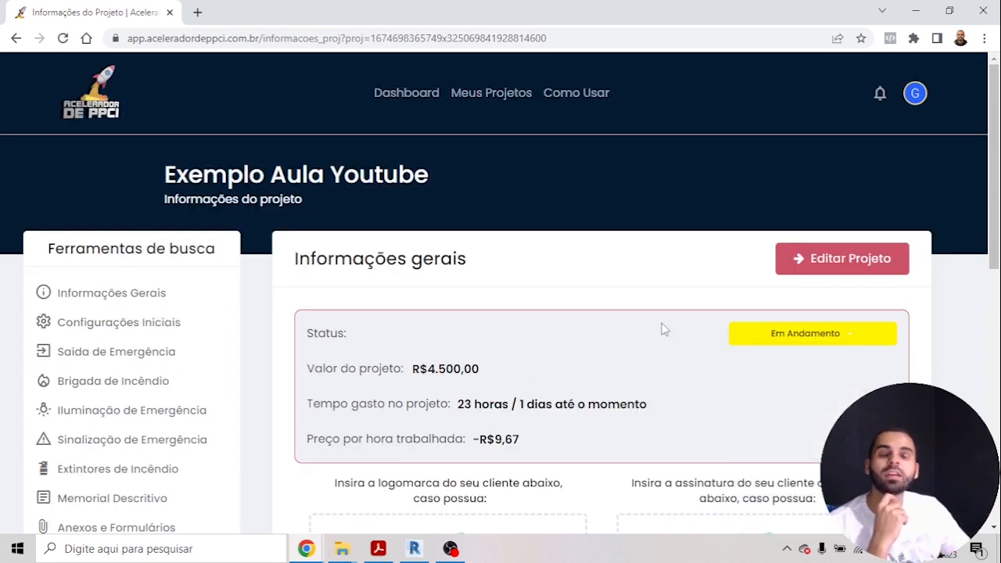
pyautogui.click(411, 95)
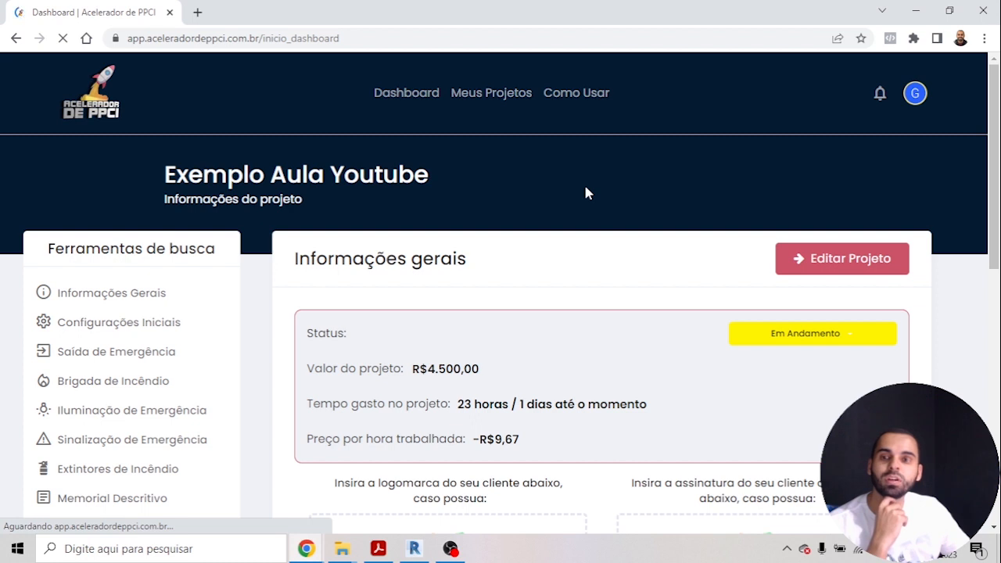
# Step: Reopen the Exemplo Aula Youtube project from the Dashboard's recent projects
pyautogui.scroll(-3, 589, 321)
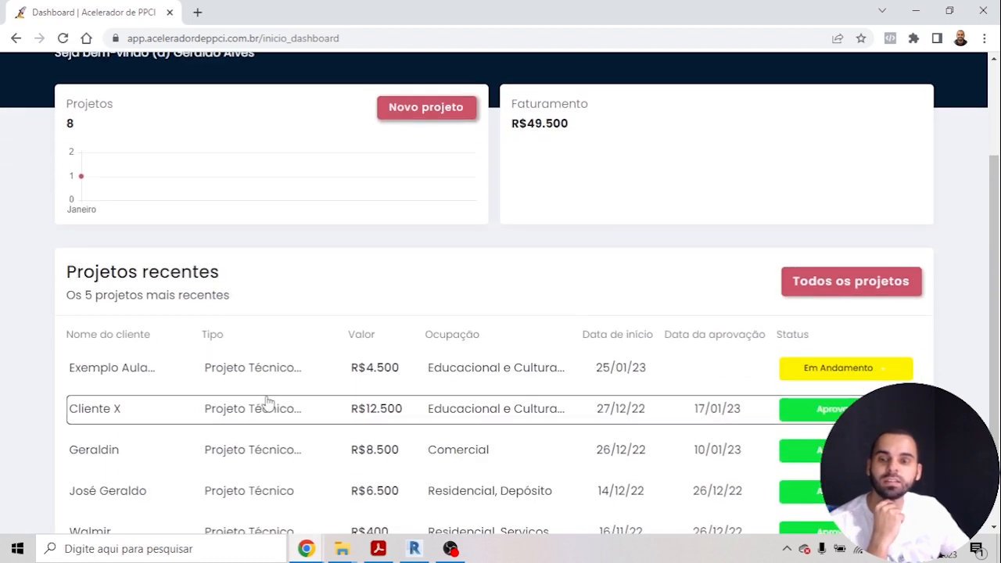
pyautogui.scroll(-1, 264, 366)
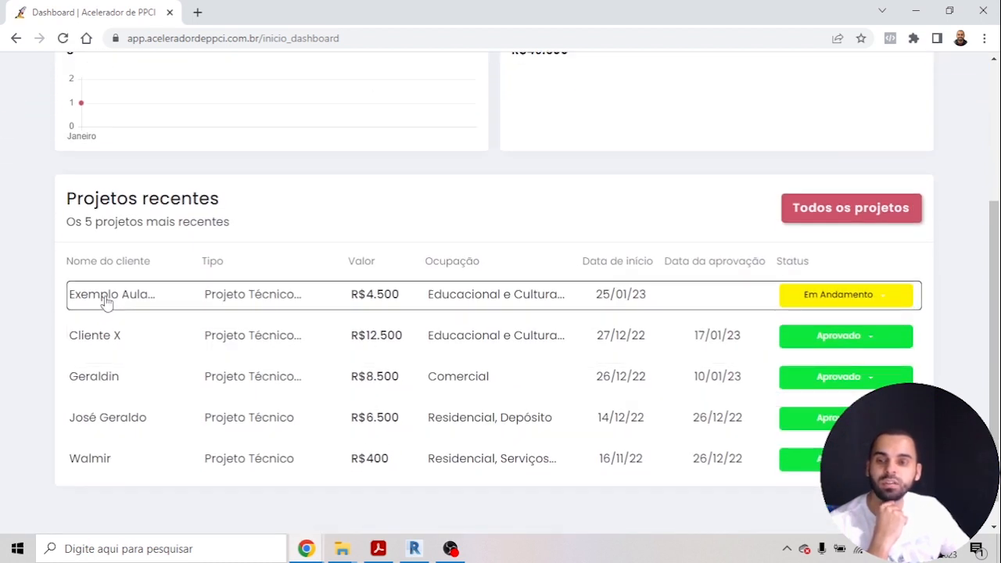
pyautogui.click(436, 304)
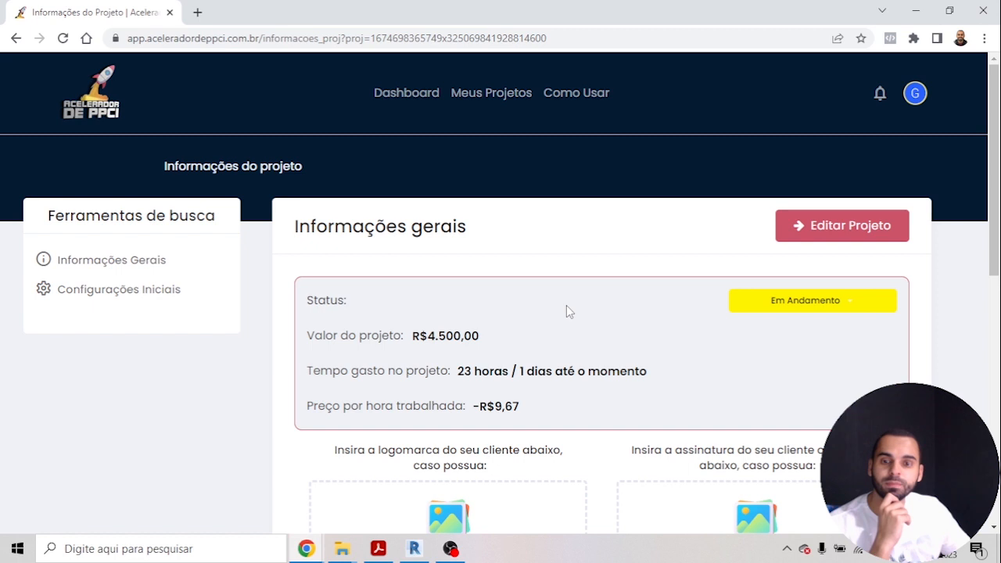
# Step: Read the project classification and the Anexo C and ART/RRT document requirements
pyautogui.scroll(-3, 592, 329)
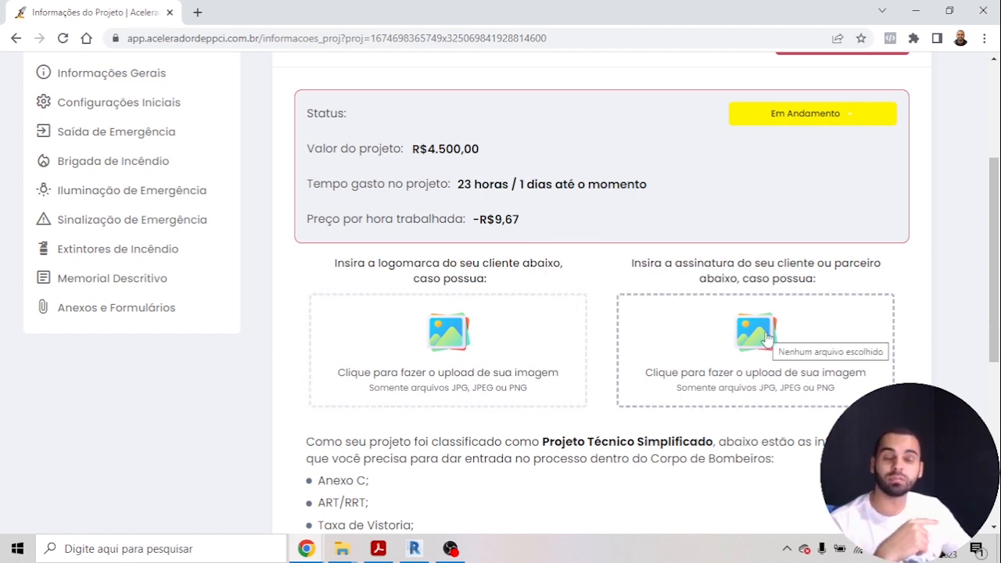
pyautogui.scroll(-3, 766, 338)
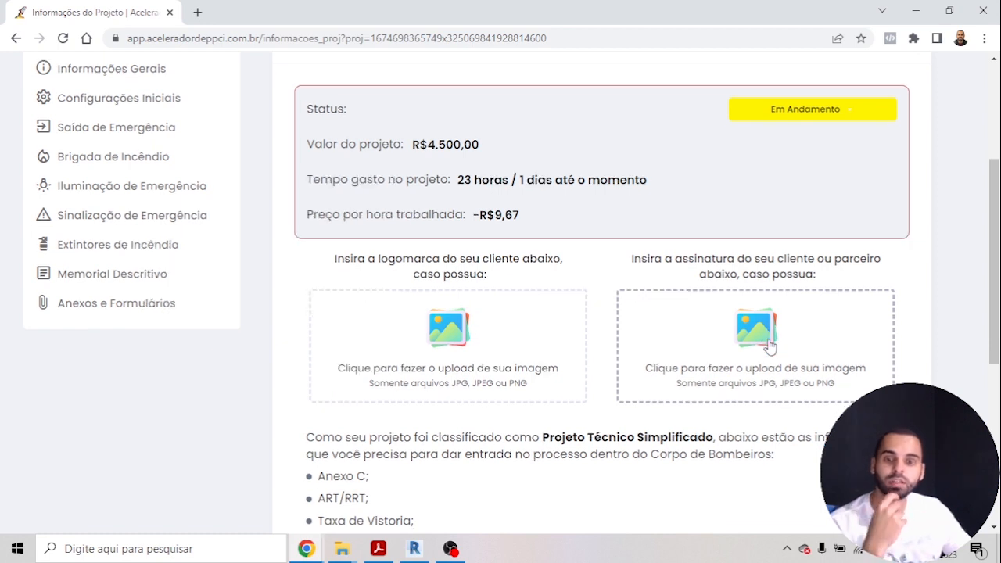
pyautogui.moveTo(329, 225); pyautogui.dragTo(840, 223)
pyautogui.moveTo(331, 238); pyautogui.dragTo(632, 239)
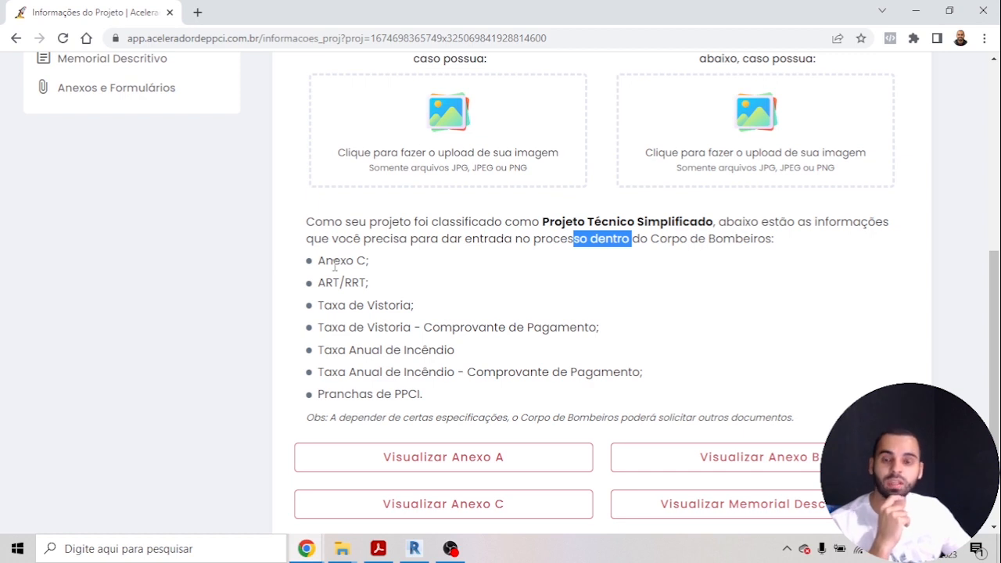
pyautogui.moveTo(326, 261); pyautogui.dragTo(412, 307)
pyautogui.moveTo(357, 327); pyautogui.dragTo(375, 365)
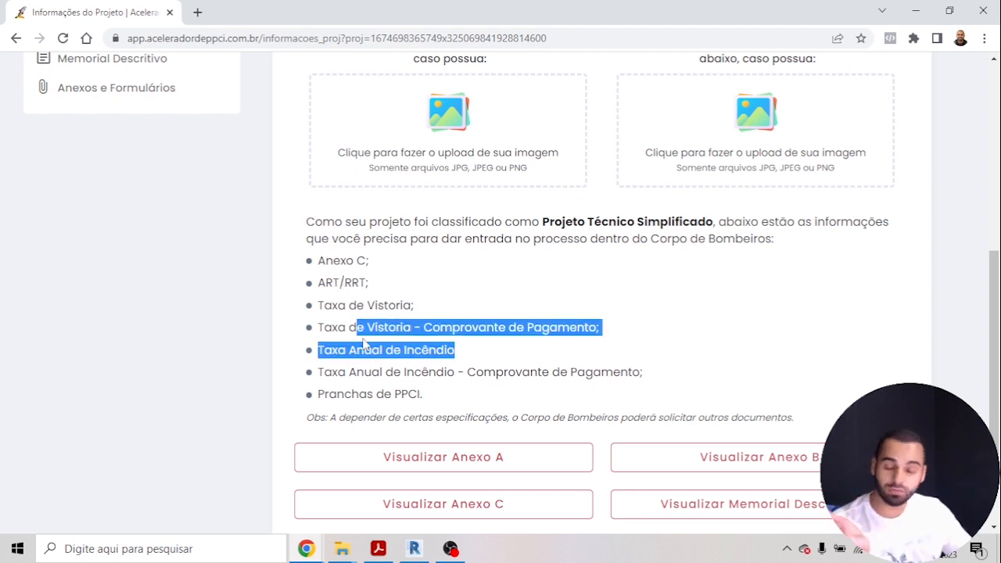
pyautogui.click(366, 345)
# Step: Review the inspection fee, Taxa Anual de Incêndio receipts and the Anexo C item
pyautogui.moveTo(388, 328); pyautogui.dragTo(516, 327)
pyautogui.moveTo(338, 350); pyautogui.dragTo(436, 351)
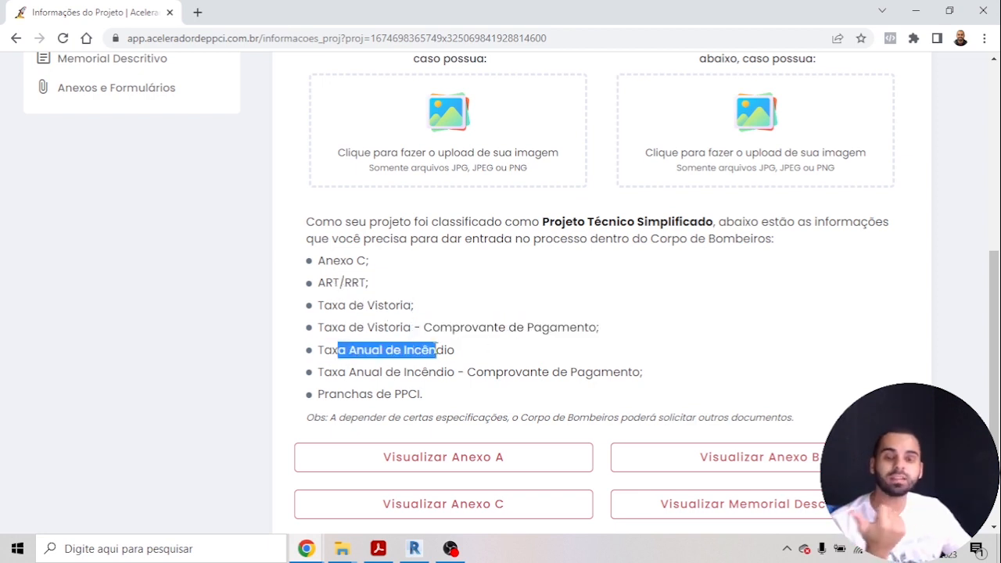
pyautogui.moveTo(379, 372); pyautogui.dragTo(601, 373)
pyautogui.moveTo(374, 394); pyautogui.dragTo(408, 394)
pyautogui.scroll(-1, 457, 395)
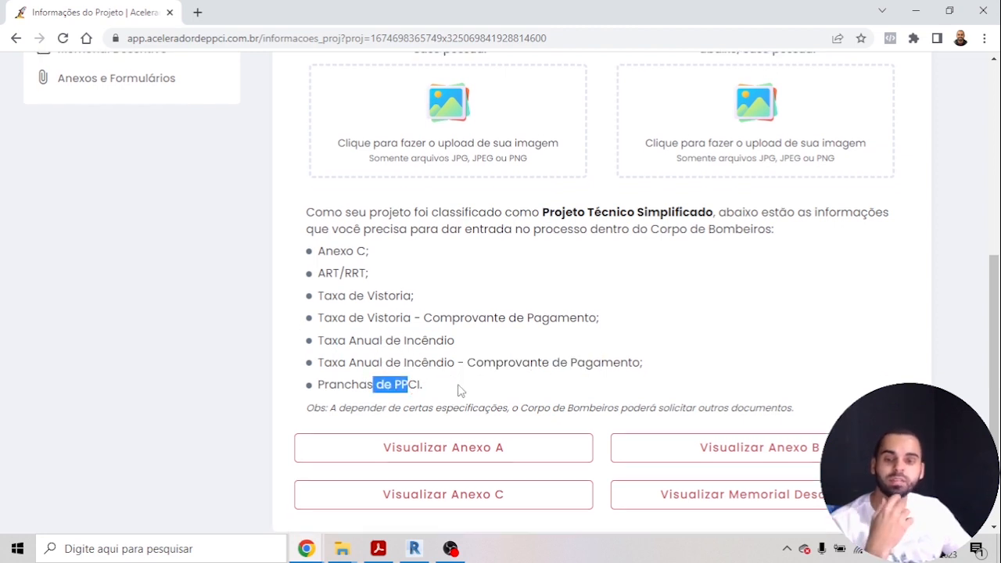
pyautogui.click(311, 347)
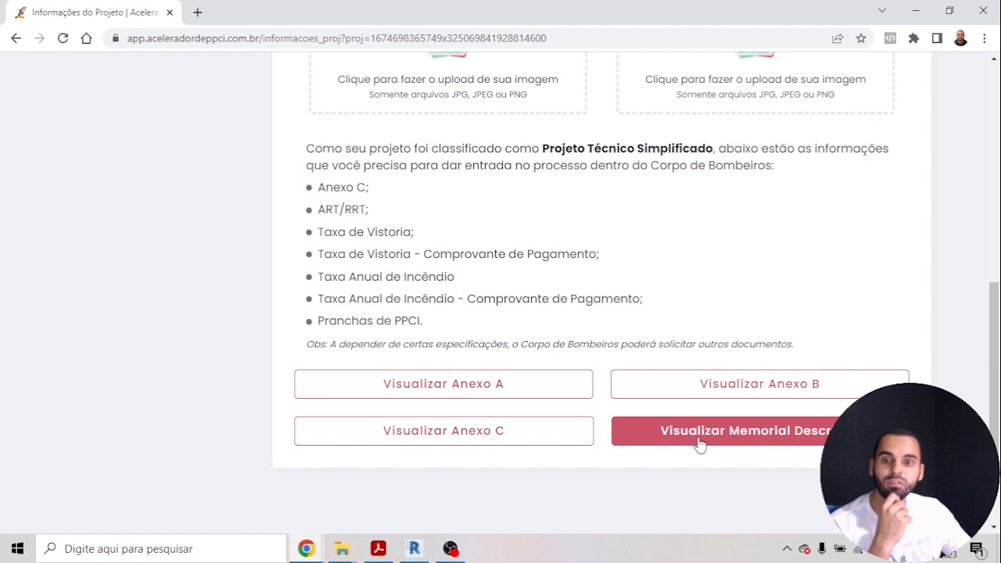
pyautogui.moveTo(333, 188); pyautogui.dragTo(376, 190)
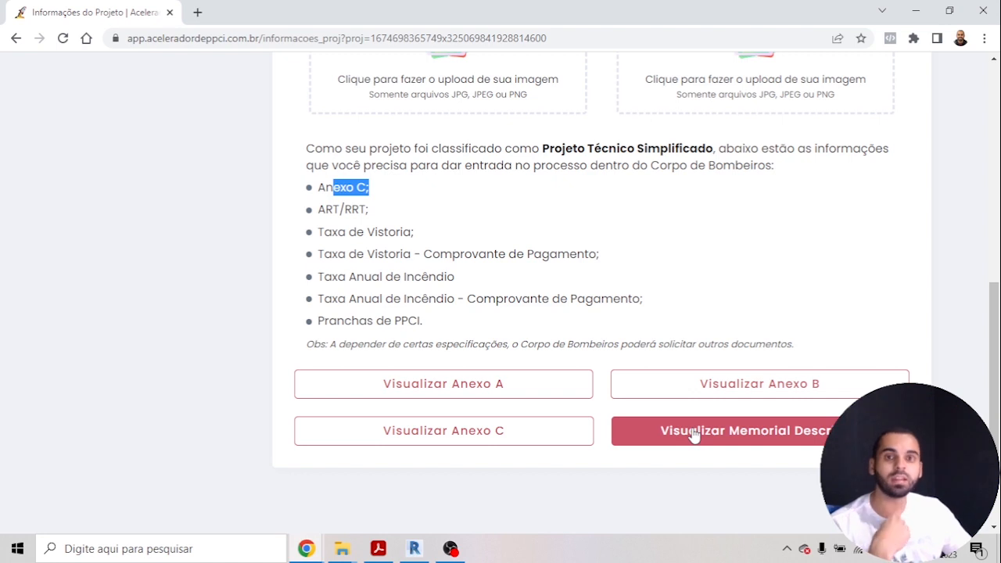
# Step: Open the Bahia Anexo C form and review its 2-page Microsoft Print to PDF preview
pyautogui.click(550, 438)
pyautogui.scroll(-7, 529, 381)
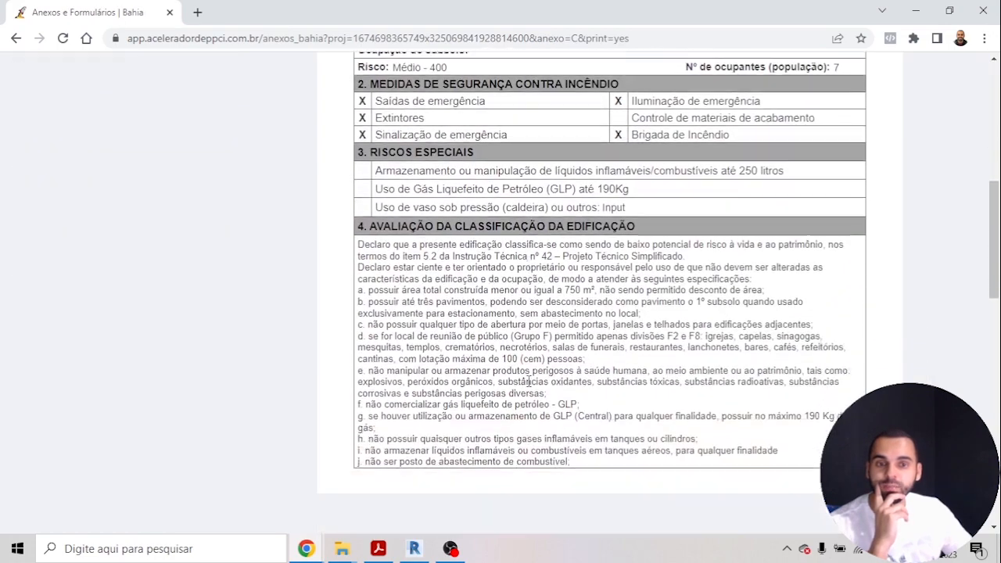
pyautogui.scroll(-12, 529, 381)
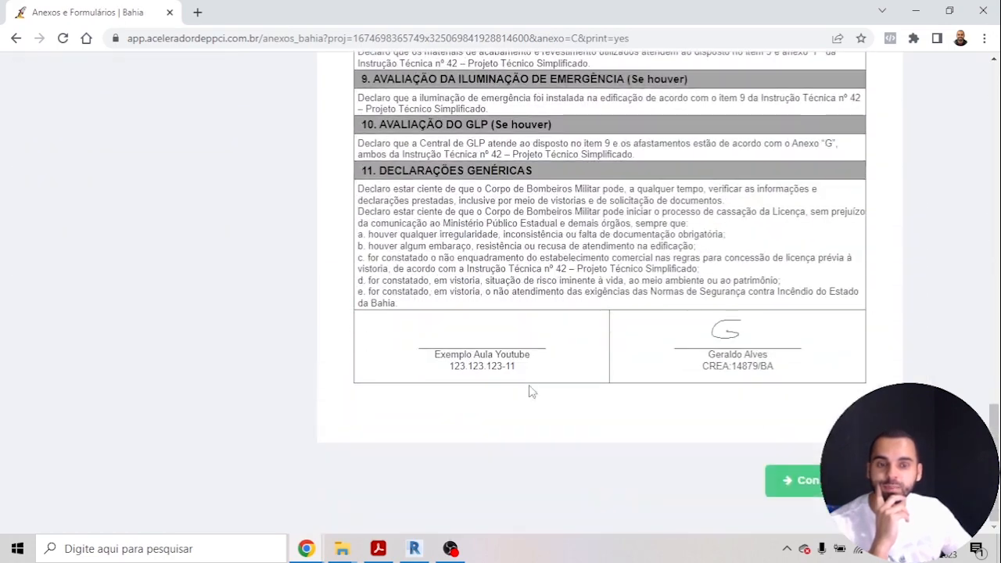
pyautogui.scroll(12, 531, 391)
pyautogui.scroll(-12, 530, 391)
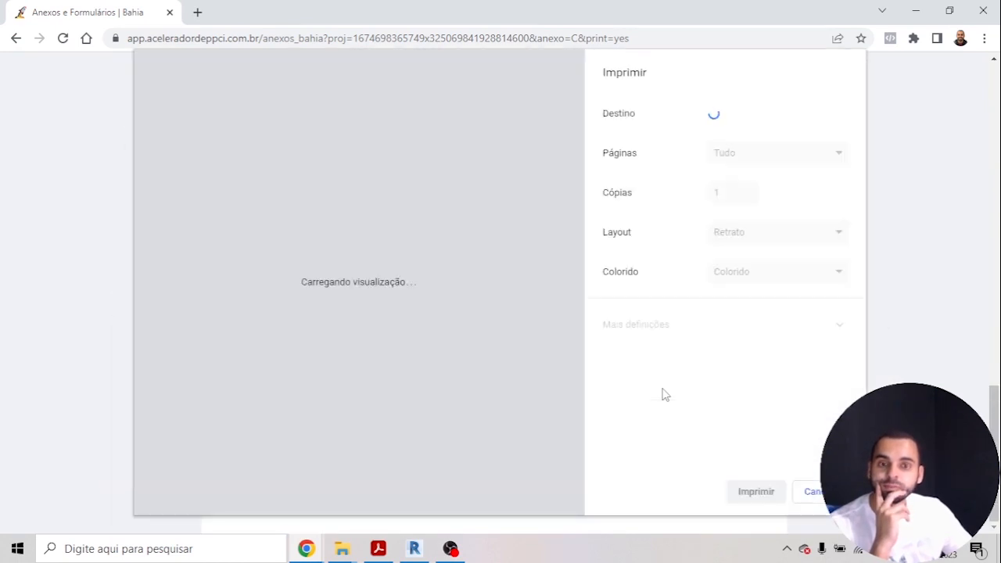
pyautogui.scroll(-10, 520, 319)
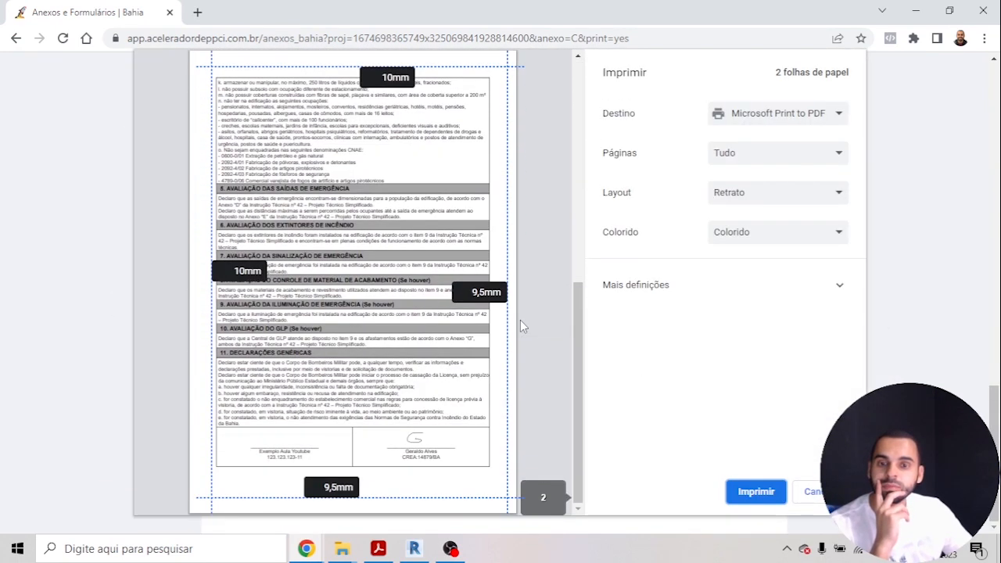
pyautogui.scroll(12, 525, 344)
pyautogui.scroll(-5, 537, 359)
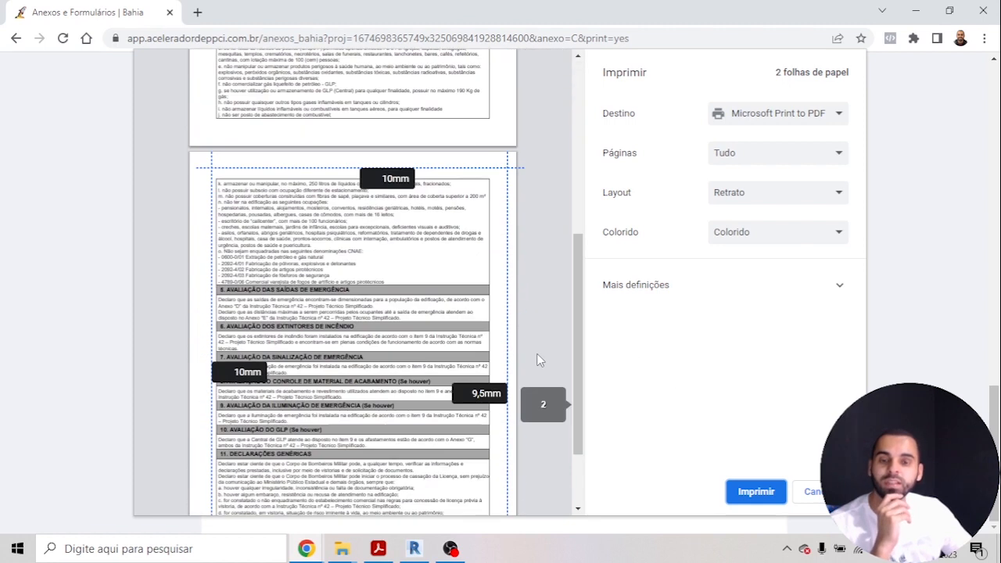
pyautogui.scroll(-2, 537, 359)
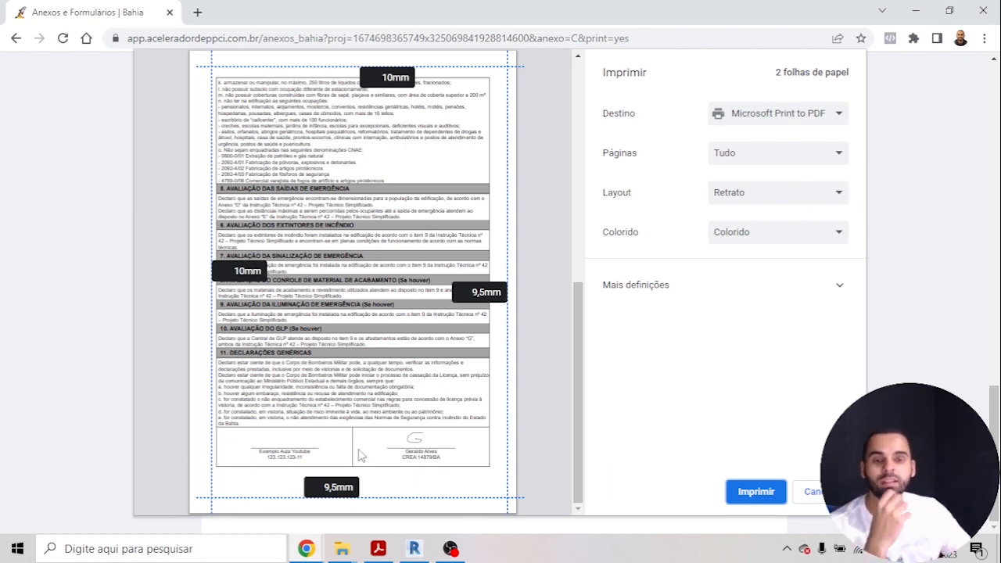
# Step: Cancel printing and return to the project's Informações Gerais page
pyautogui.click(817, 491)
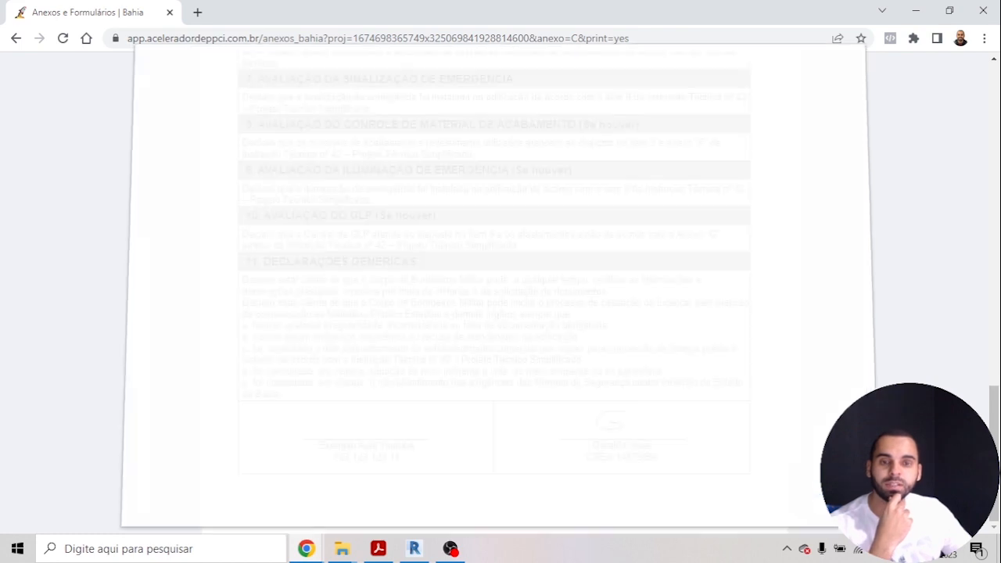
pyautogui.scroll(15, 819, 392)
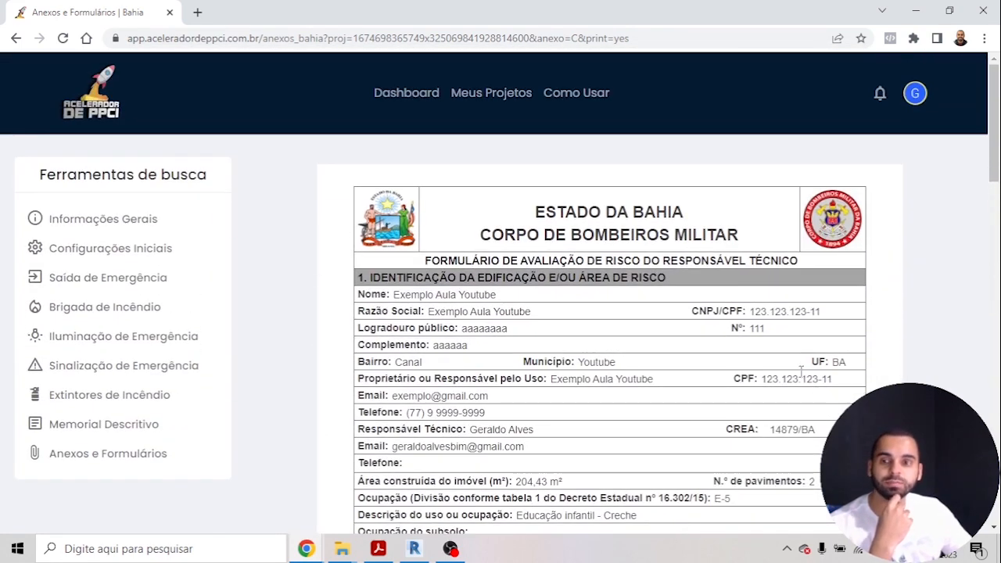
pyautogui.click(131, 222)
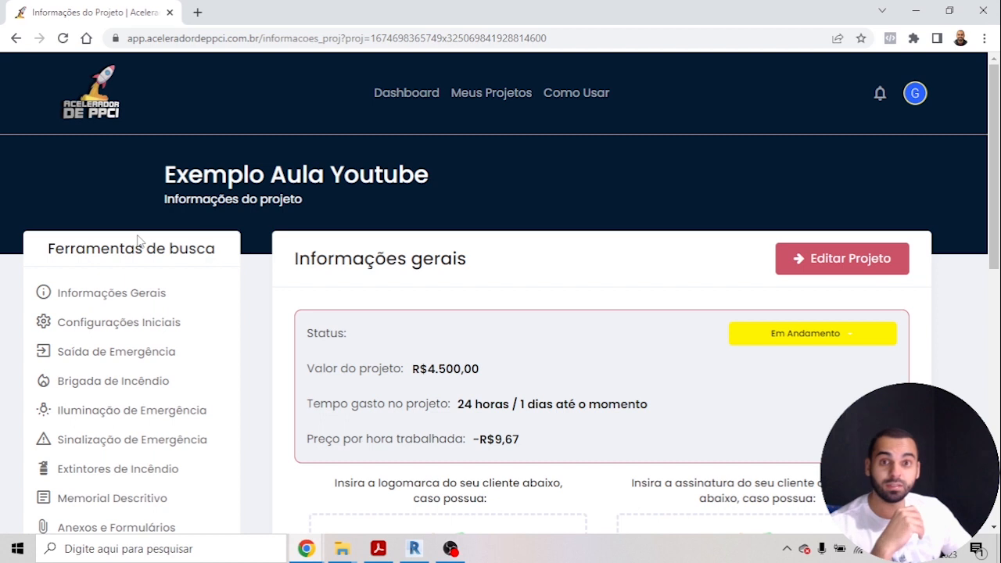